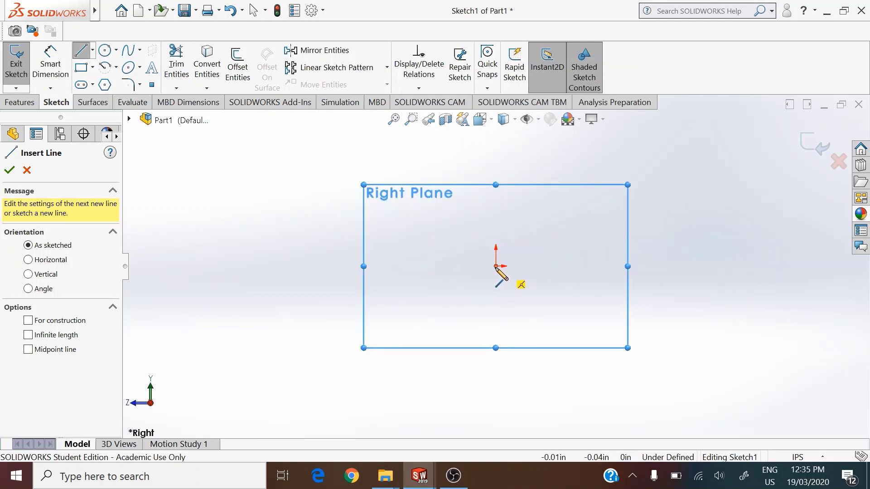
Sketch a closed six-sided profile from the origin, about 6.28 in wide, with sloped upper-left and lower-right corners.
{"action": "left_click", "coordinate": [496, 266]}
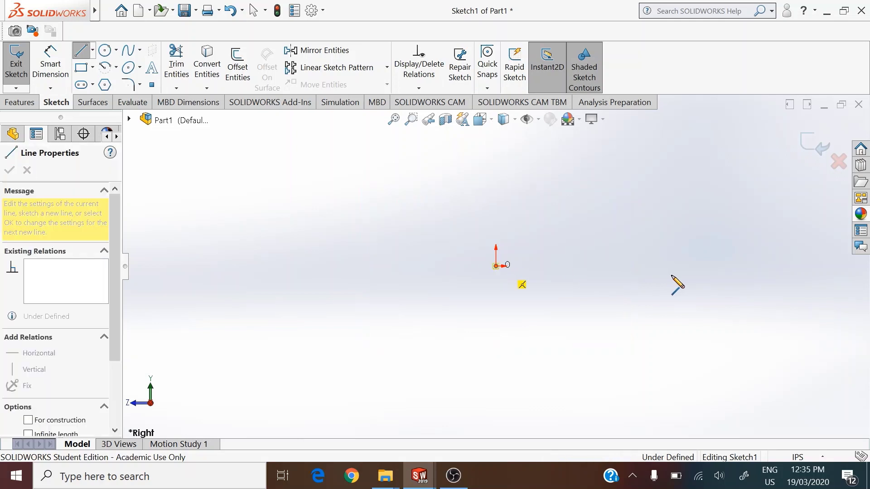
{"action": "left_click", "coordinate": [697, 266]}
{"action": "left_click", "coordinate": [732, 235]}
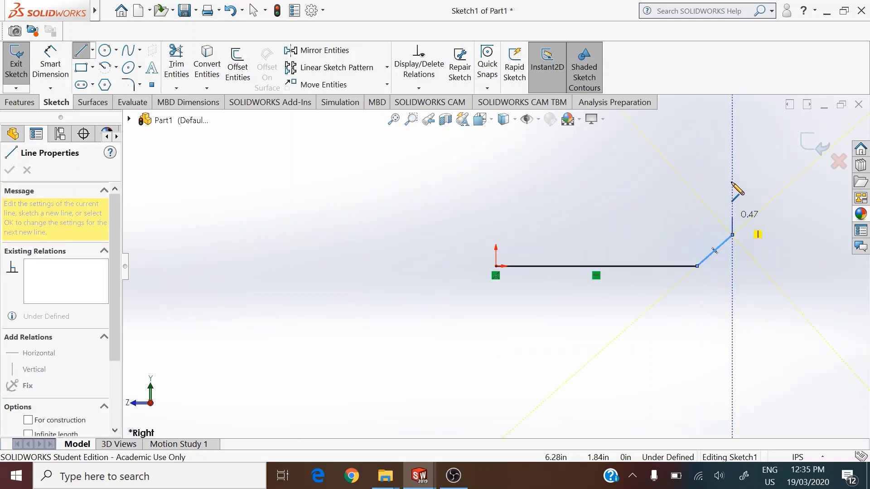
{"action": "left_click", "coordinate": [732, 142]}
{"action": "left_click", "coordinate": [538, 142]}
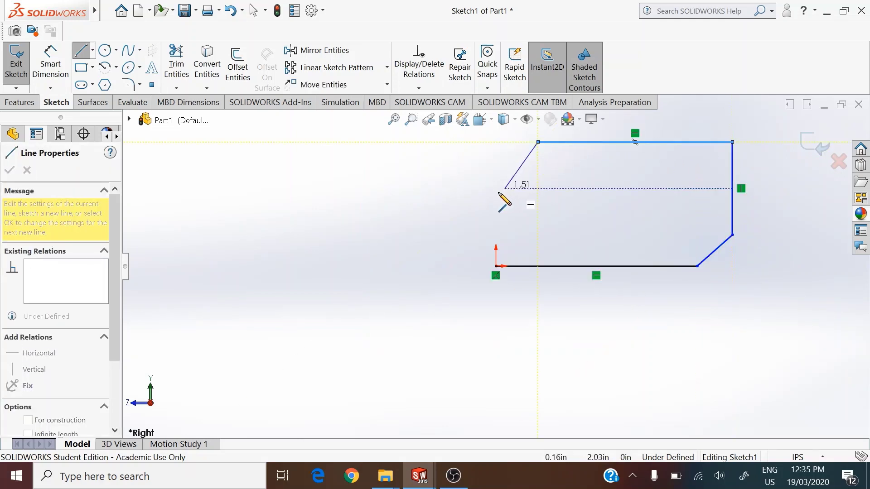
{"action": "left_click", "coordinate": [495, 201]}
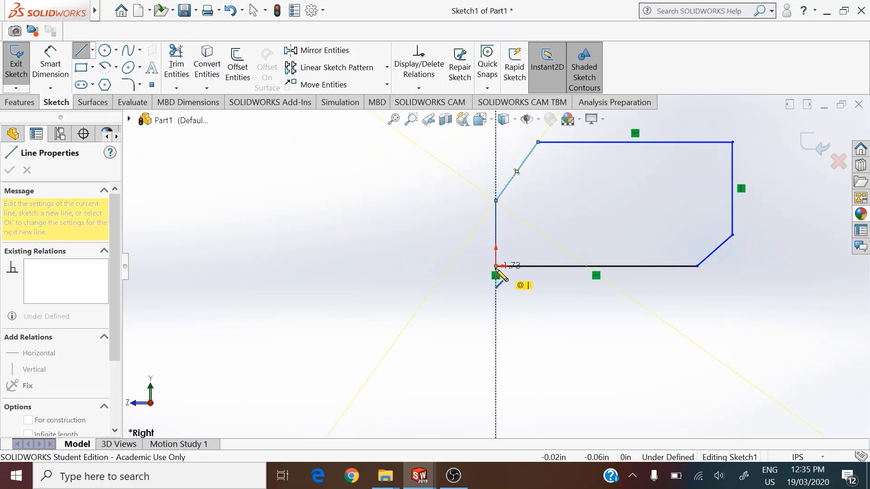
{"action": "left_click", "coordinate": [496, 267]}
{"action": "right_click", "coordinate": [413, 253]}
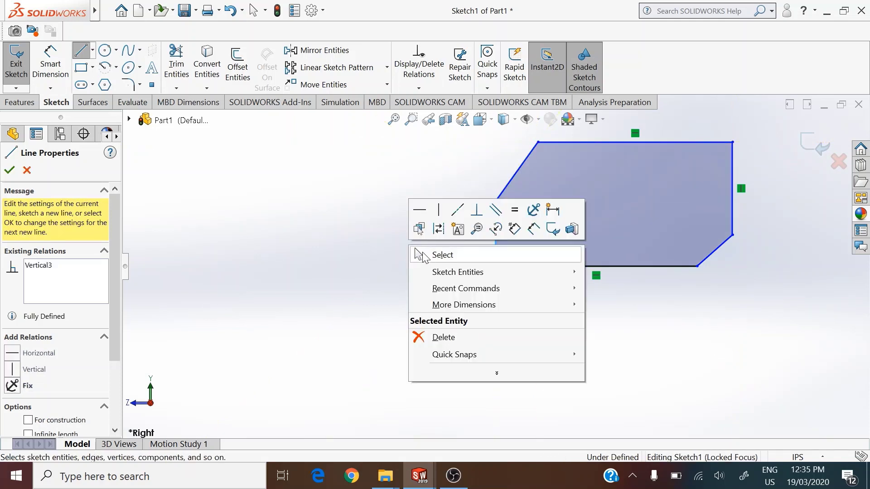
{"action": "left_click", "coordinate": [419, 254]}
Dimension the profile's overall width between its two vertical edges as 2.44 in.
{"action": "scroll", "coordinate": [664, 138], "scroll_direction": "up", "scroll_amount": 1}
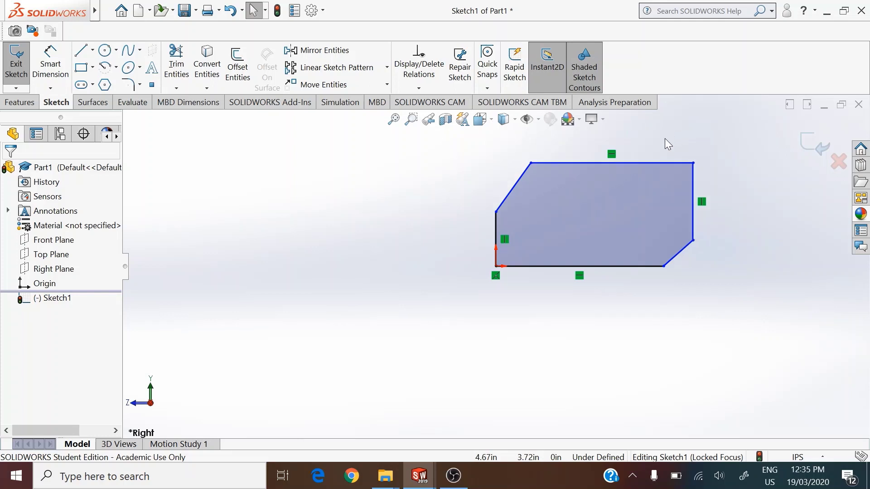
{"action": "scroll", "coordinate": [460, 229], "scroll_direction": "down", "scroll_amount": 2}
{"action": "left_click", "coordinate": [53, 62]}
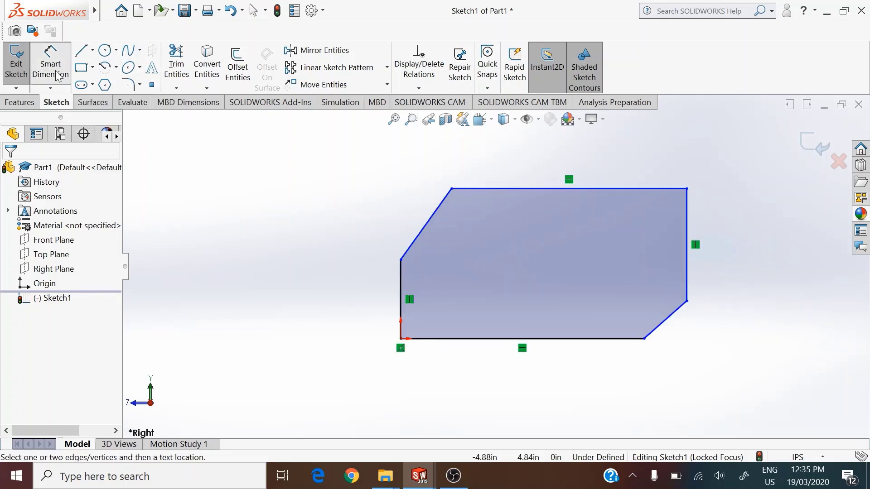
{"action": "left_click", "coordinate": [399, 299]}
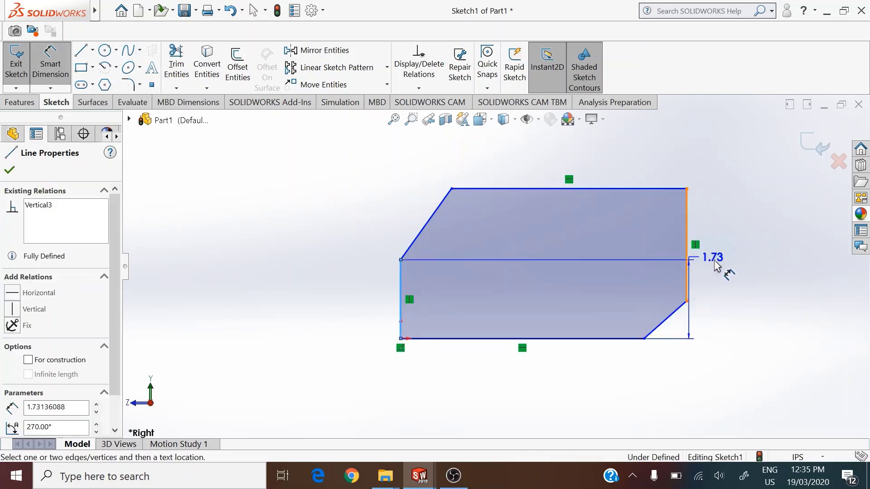
{"action": "left_click", "coordinate": [588, 379]}
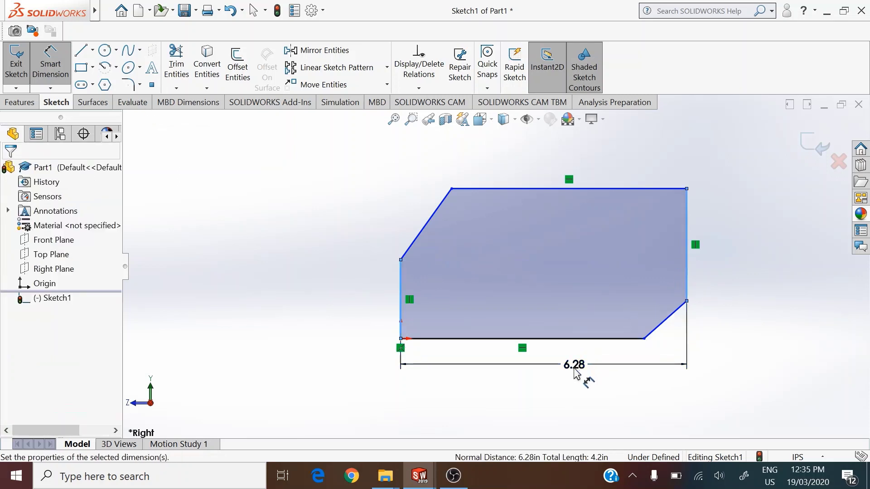
{"action": "type", "text": "2."}
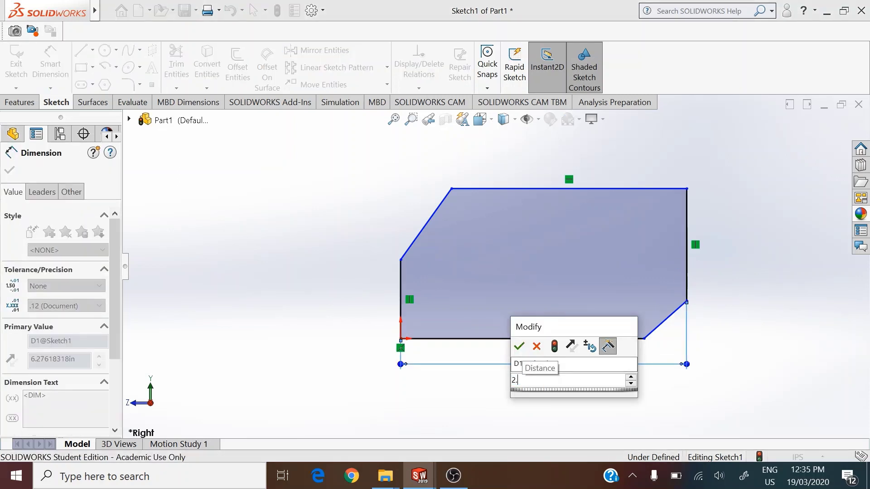
{"action": "type", "text": "44"}
{"action": "key", "text": "Return"}
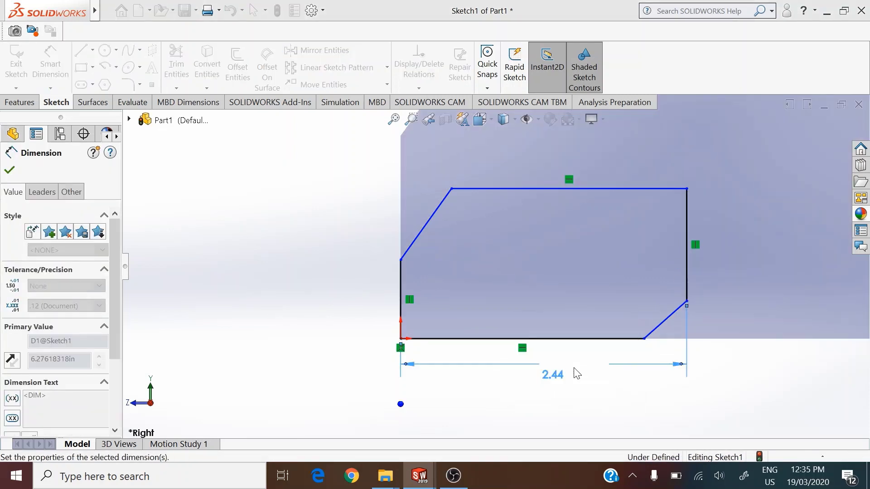
Dimension the profile's overall height between its upper and lower horizontal edges as 1.32 in.
{"action": "left_click", "coordinate": [546, 189]}
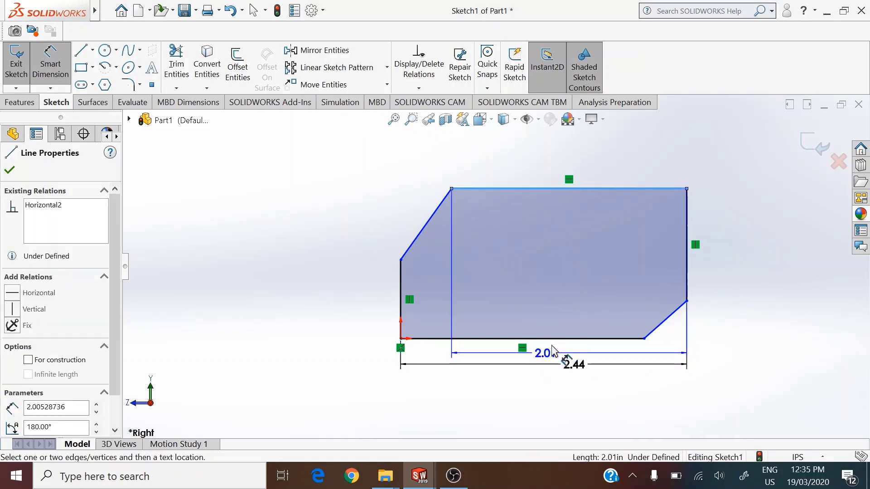
{"action": "left_click", "coordinate": [553, 338]}
{"action": "left_click", "coordinate": [736, 286]}
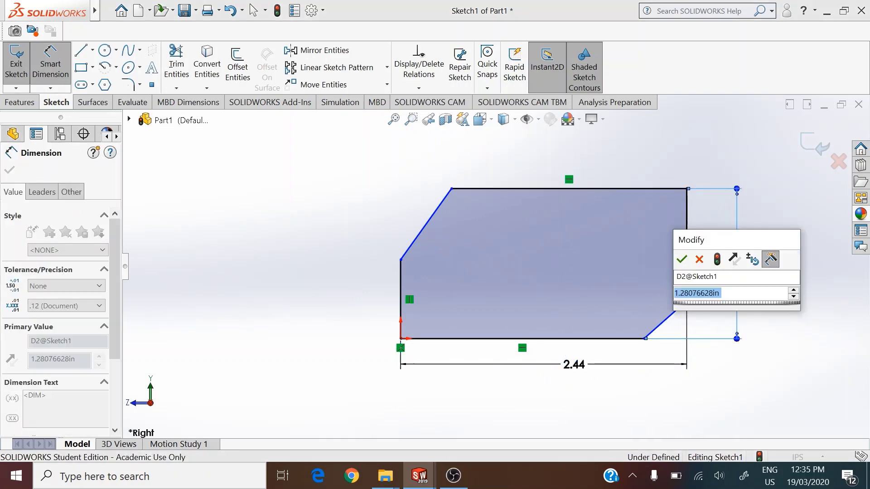
{"action": "type", "text": "1.32"}
{"action": "key", "text": "Return"}
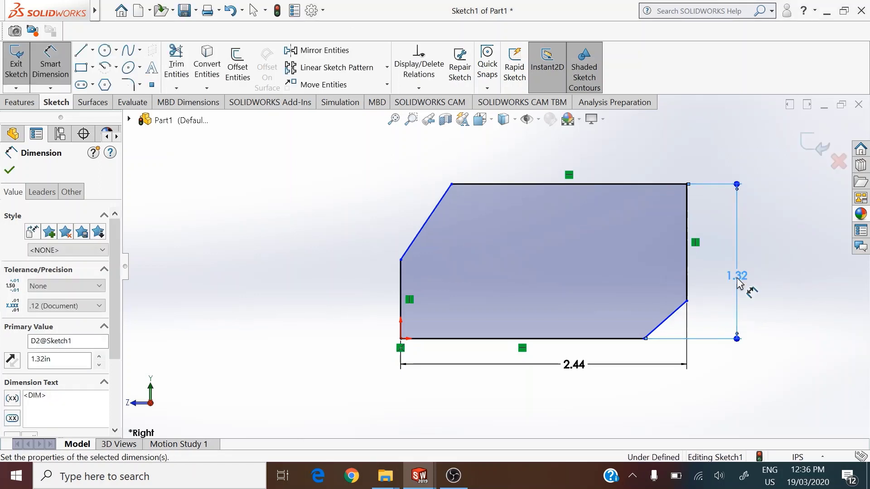
Dimension the angle between the lower-right sloped line and the bottom edge as 45°.
{"action": "left_click", "coordinate": [678, 321]}
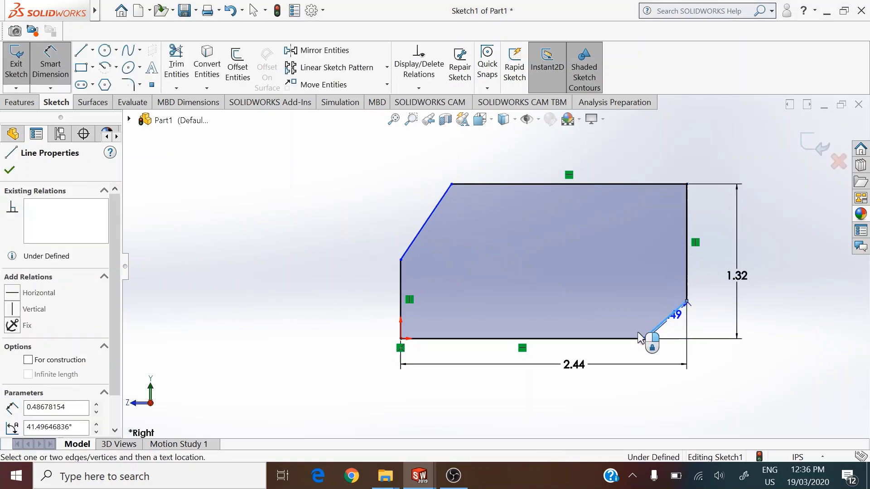
{"action": "left_click", "coordinate": [629, 339]}
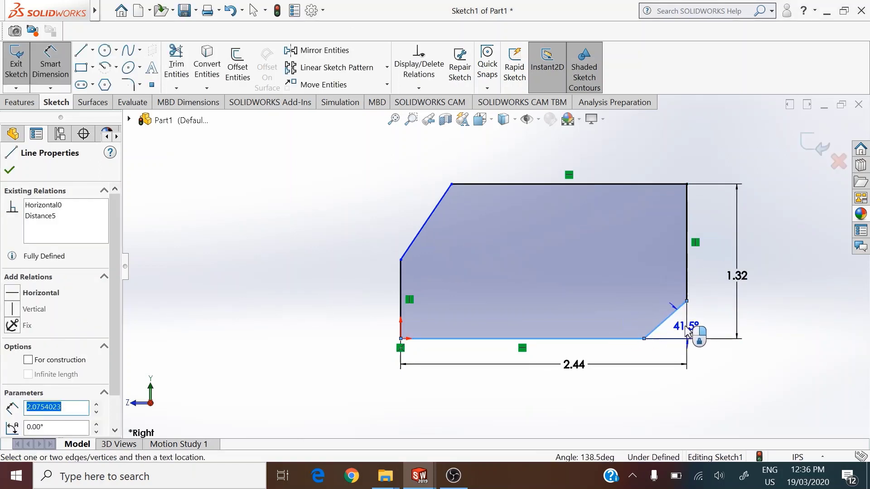
{"action": "left_click", "coordinate": [694, 330]}
{"action": "type", "text": "45"}
{"action": "key", "text": "Return"}
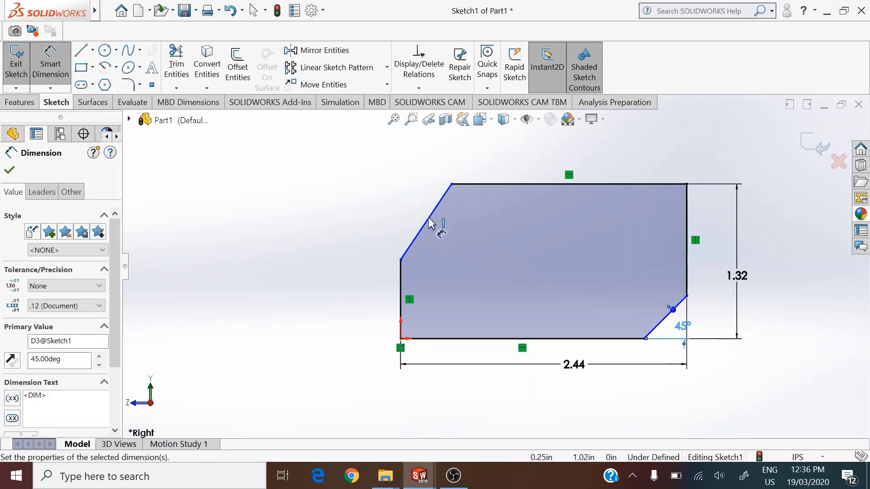
Dimension the length of the profile's left vertical edge as 0.70 in.
{"action": "left_click", "coordinate": [401, 278]}
{"action": "left_click", "coordinate": [338, 290]}
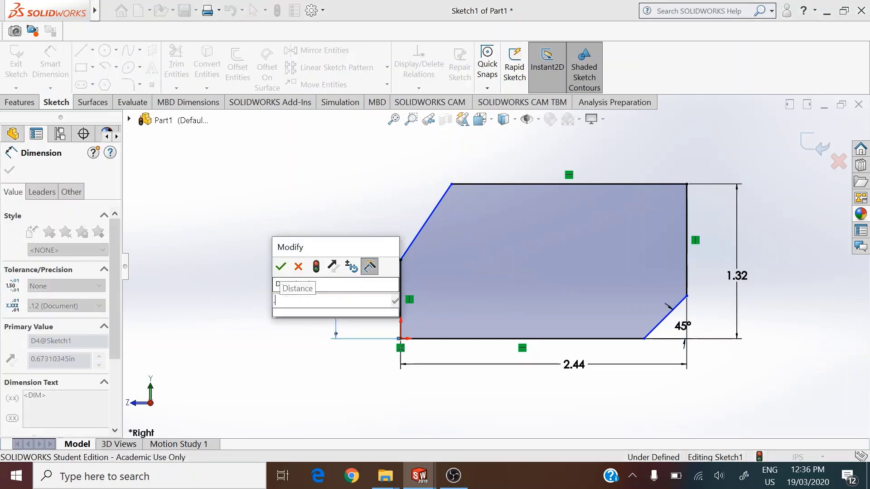
{"action": "key", "text": "Return"}
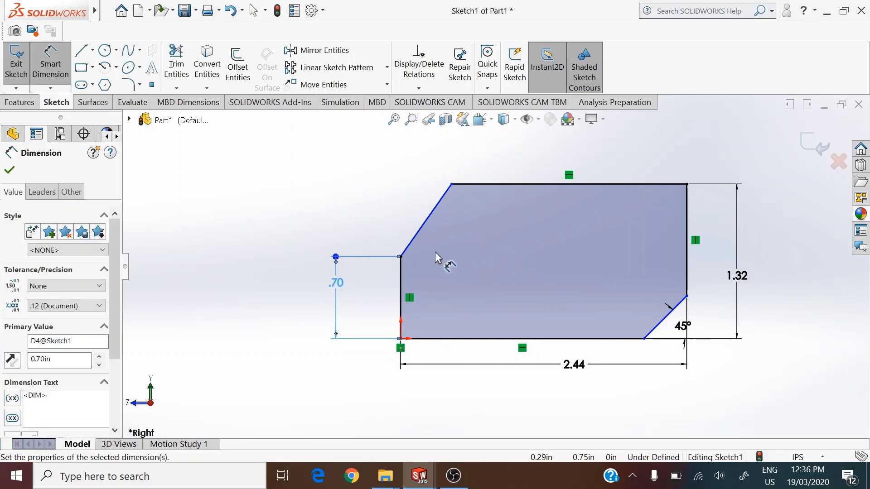
Dimension the angle between the upper-left sloped line and the left vertical edge as 45°.
{"action": "left_click", "coordinate": [424, 231]}
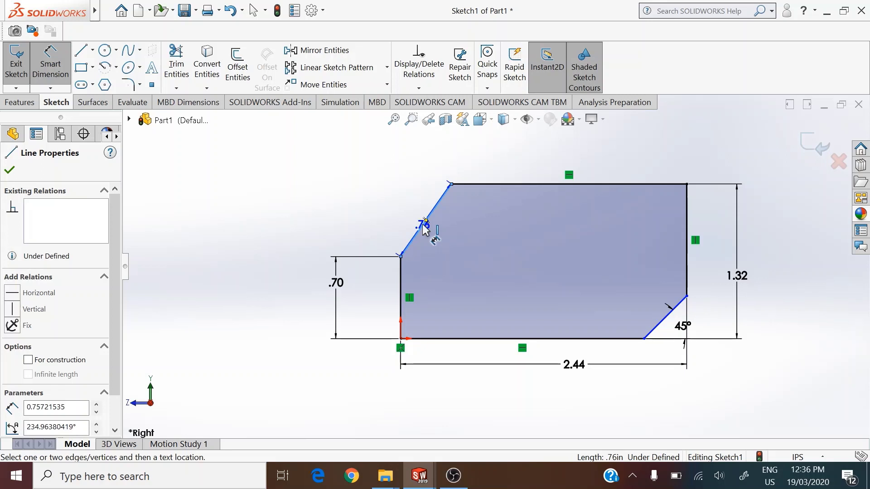
{"action": "left_click", "coordinate": [404, 277]}
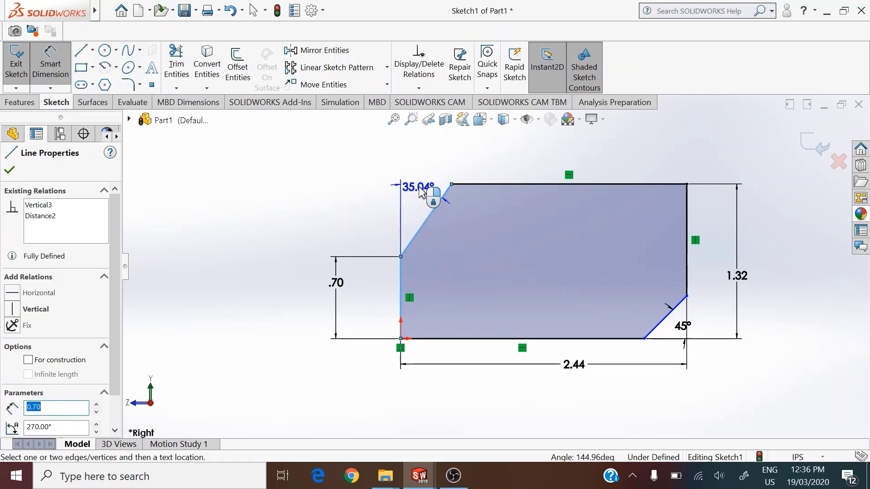
{"action": "left_click", "coordinate": [413, 192]}
{"action": "type", "text": "45"}
{"action": "key", "text": "Return"}
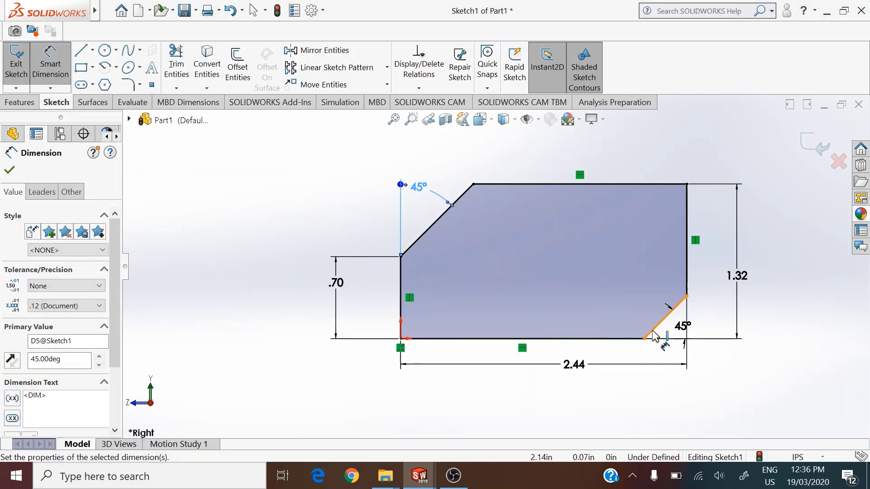
Dimension the vertical height of the lower-right sloped line as 0.06 in.
{"action": "left_click", "coordinate": [662, 319]}
{"action": "left_click", "coordinate": [770, 322]}
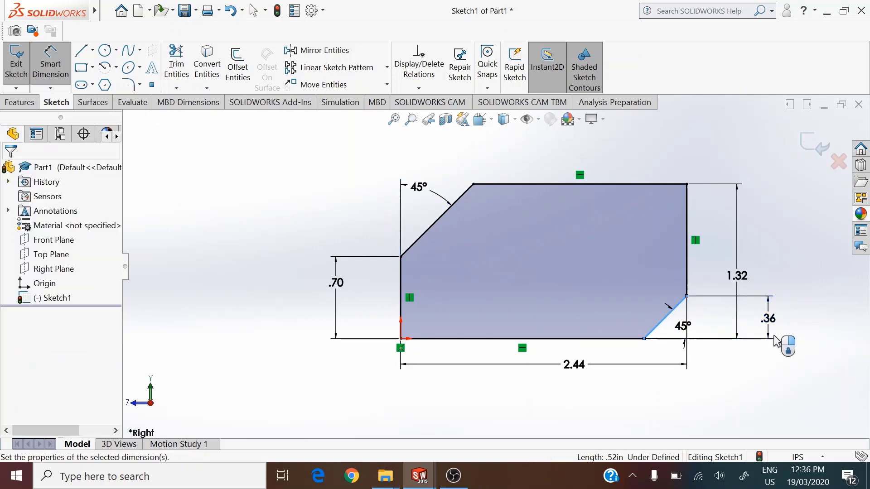
{"action": "type", "text": ".06"}
{"action": "key", "text": "Return"}
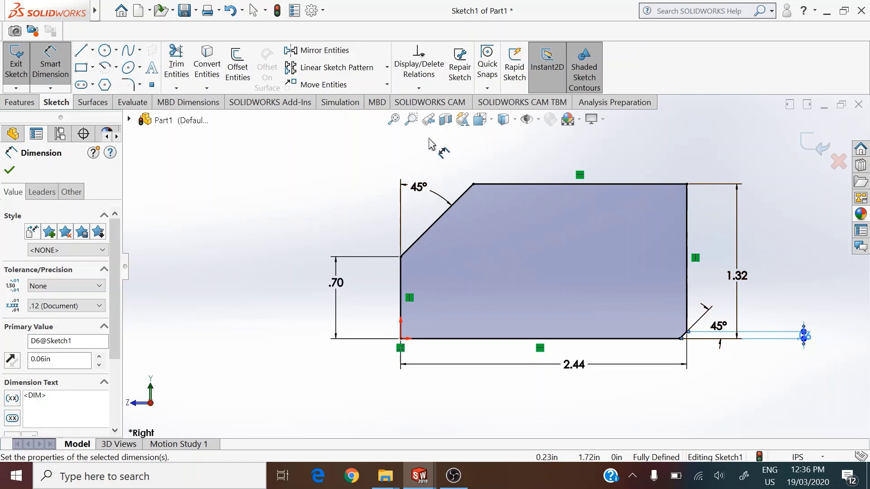
Extrude the profile into a solid boss with a Mid Plane end condition and a depth of 2 in.
{"action": "left_click", "coordinate": [481, 119]}
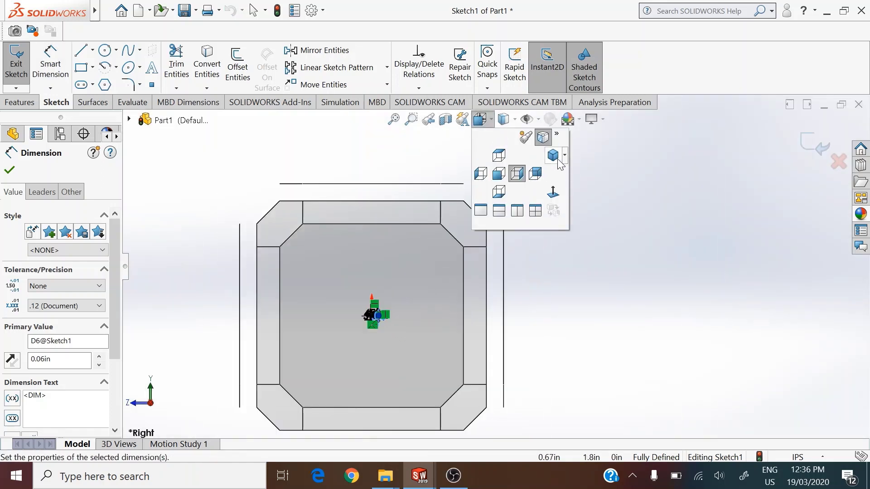
{"action": "left_click", "coordinate": [554, 156]}
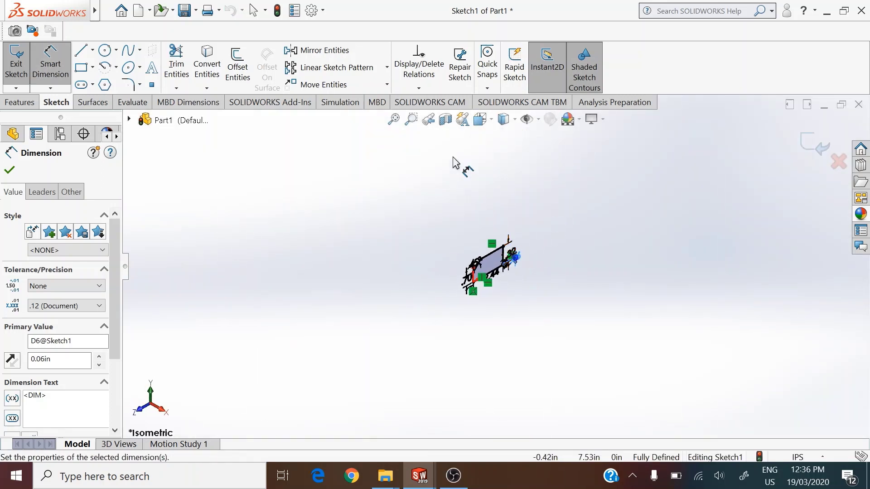
{"action": "left_click", "coordinate": [393, 119]}
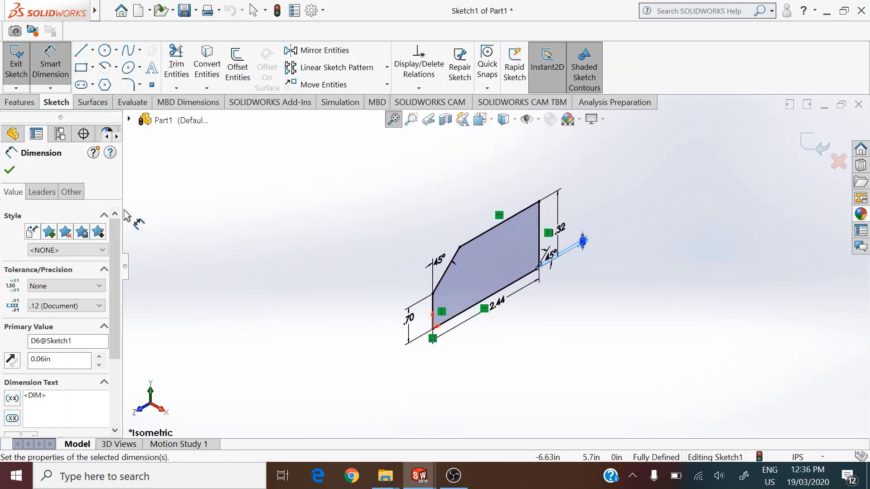
{"action": "left_click", "coordinate": [20, 104]}
{"action": "left_click", "coordinate": [18, 74]}
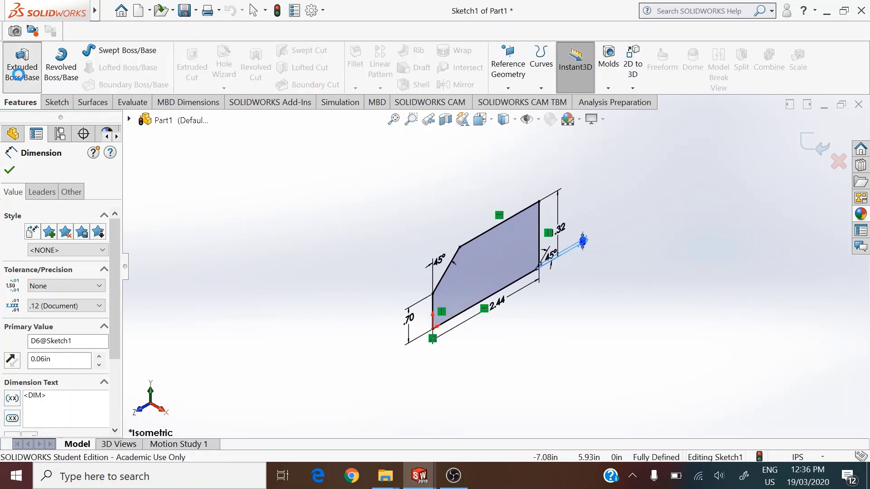
{"action": "left_click", "coordinate": [78, 241]}
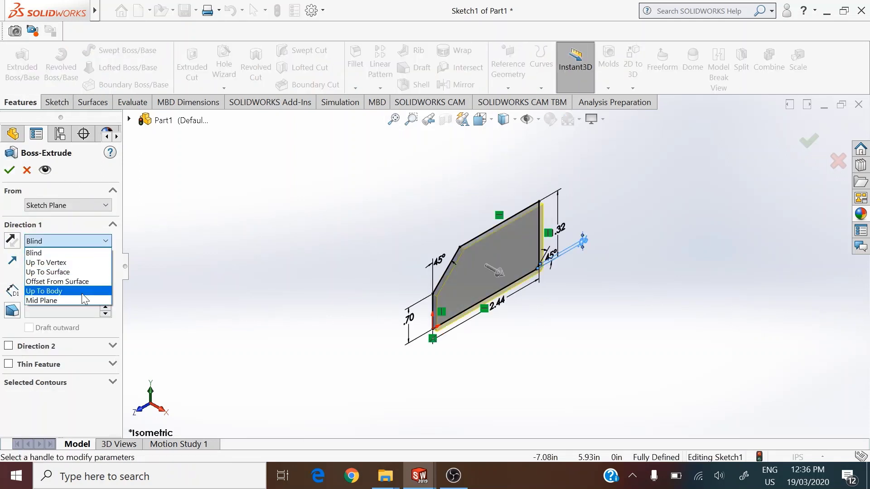
{"action": "left_click", "coordinate": [82, 300]}
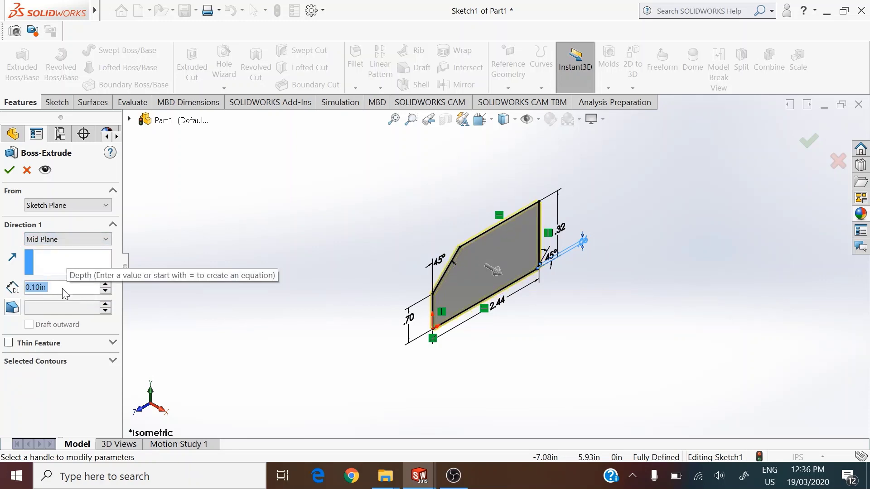
{"action": "type", "text": "2"}
{"action": "key", "text": "Return"}
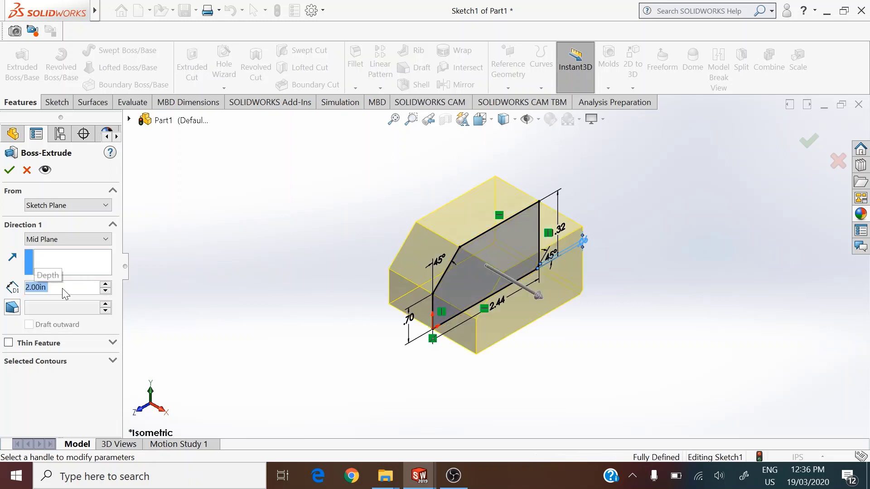
{"action": "left_click", "coordinate": [10, 169]}
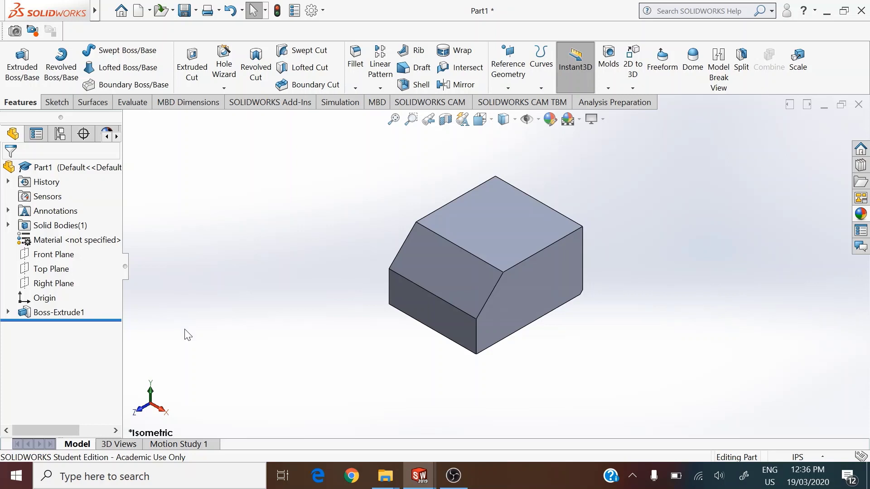
Start a new sketch on the block's low vertical front face and view that face straight on.
{"action": "left_click", "coordinate": [416, 295]}
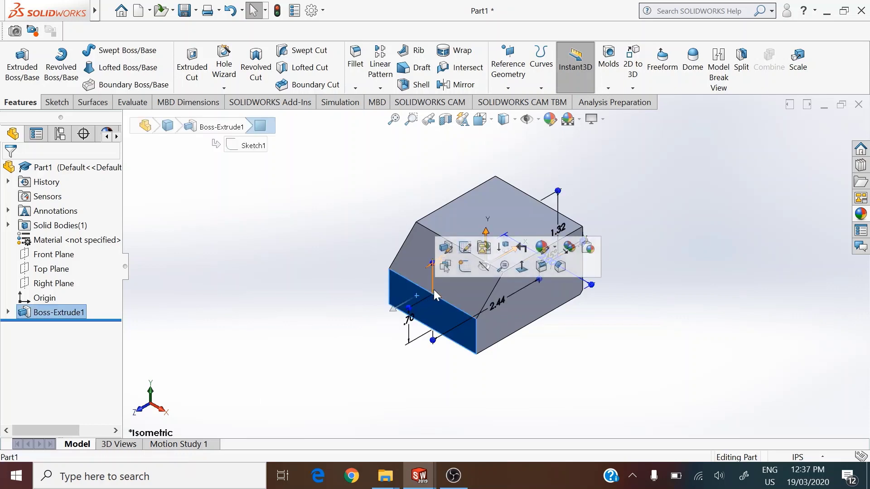
{"action": "left_click", "coordinate": [450, 247]}
{"action": "left_click", "coordinate": [480, 120]}
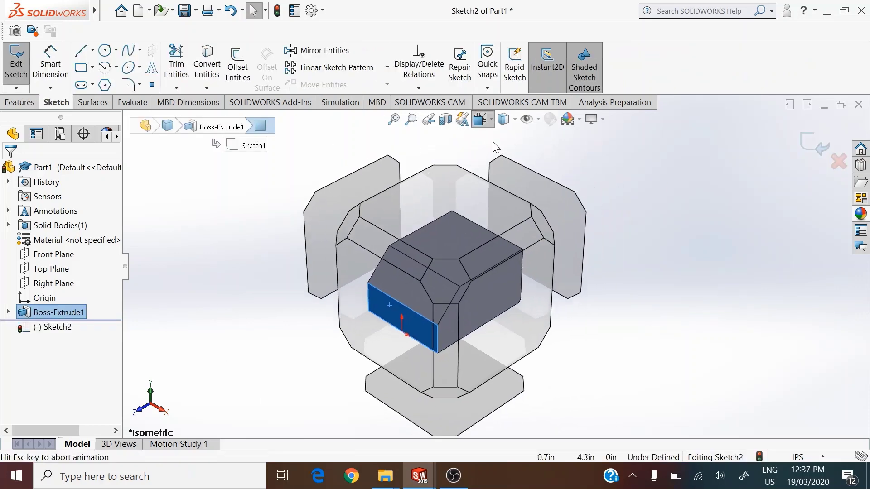
{"action": "left_click", "coordinate": [555, 198]}
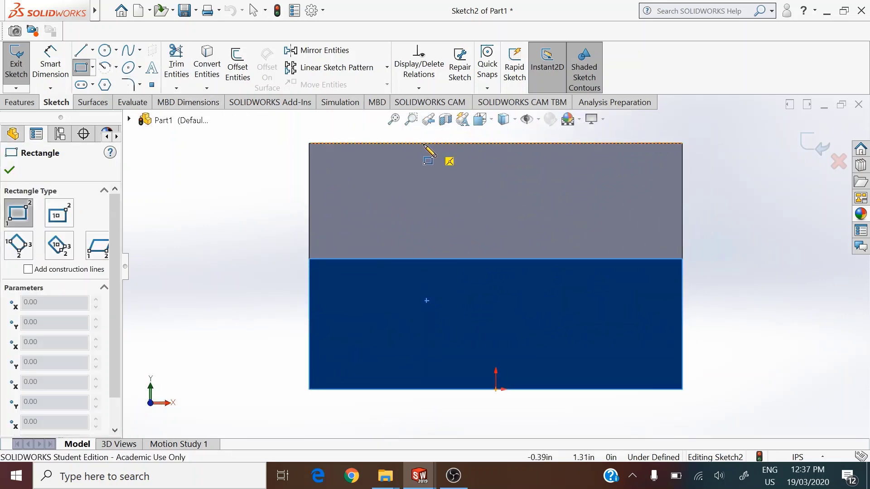
Draw a corner rectangle about 0.79 in wide spanning from the block's top edge down to its bottom edge, around the origin.
{"action": "left_click", "coordinate": [423, 144]}
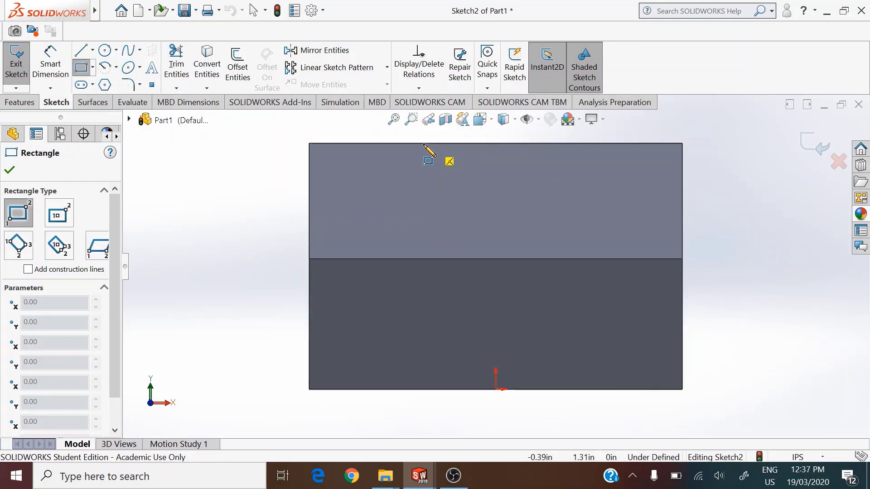
{"action": "left_click", "coordinate": [572, 389]}
{"action": "right_click", "coordinate": [730, 319]}
{"action": "left_click", "coordinate": [724, 314]}
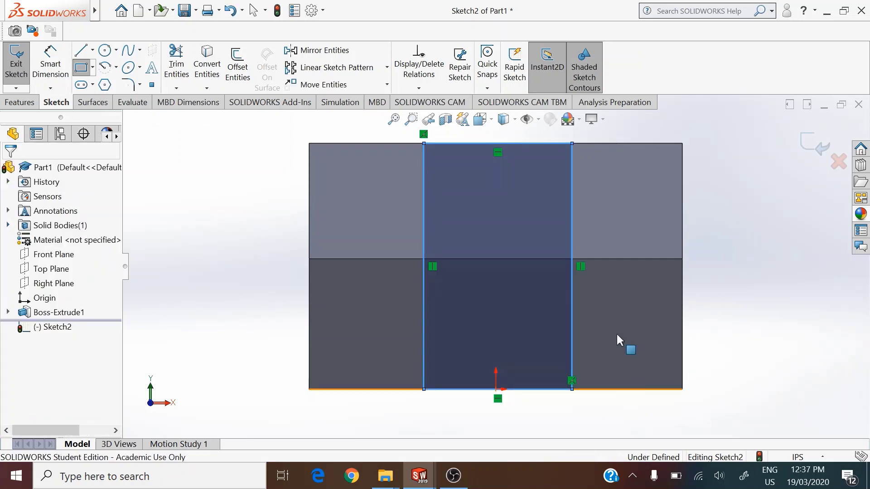
Dimension the rectangle's width as 0.8 in.
{"action": "key", "text": "d"}
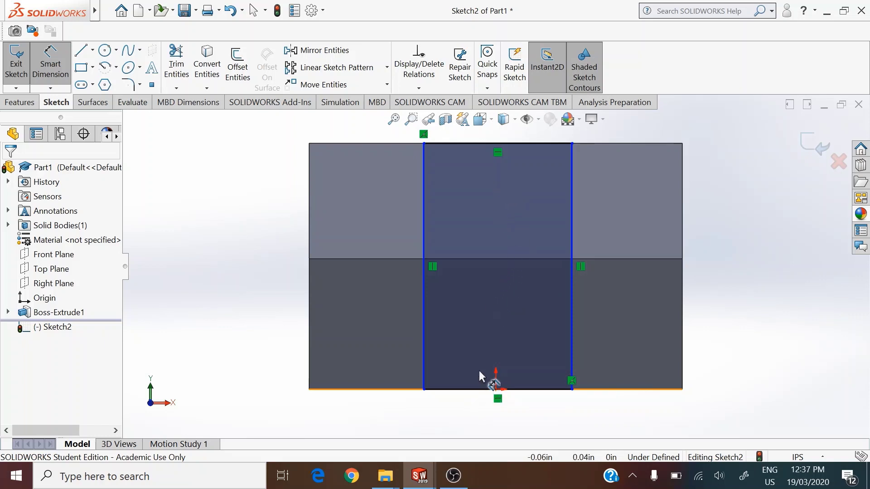
{"action": "scroll", "coordinate": [483, 265], "scroll_direction": "up", "scroll_amount": 2}
{"action": "left_click", "coordinate": [481, 164]}
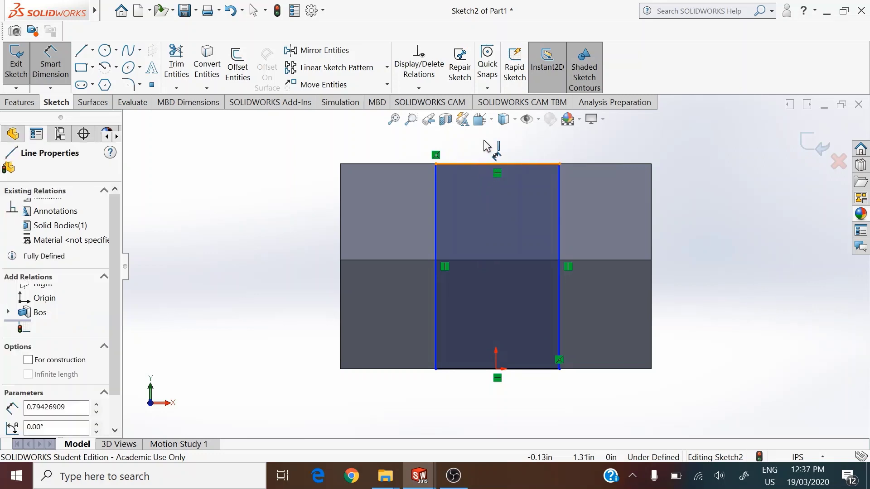
{"action": "left_click", "coordinate": [487, 151]}
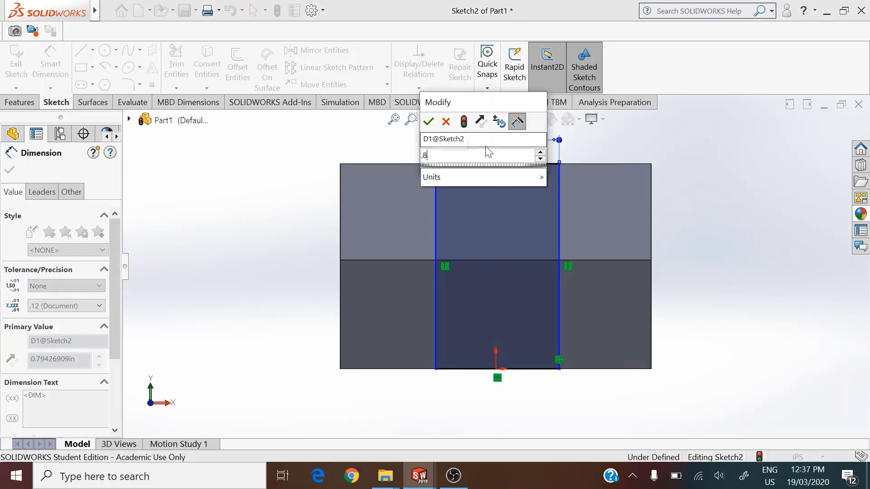
{"action": "key", "text": "Return"}
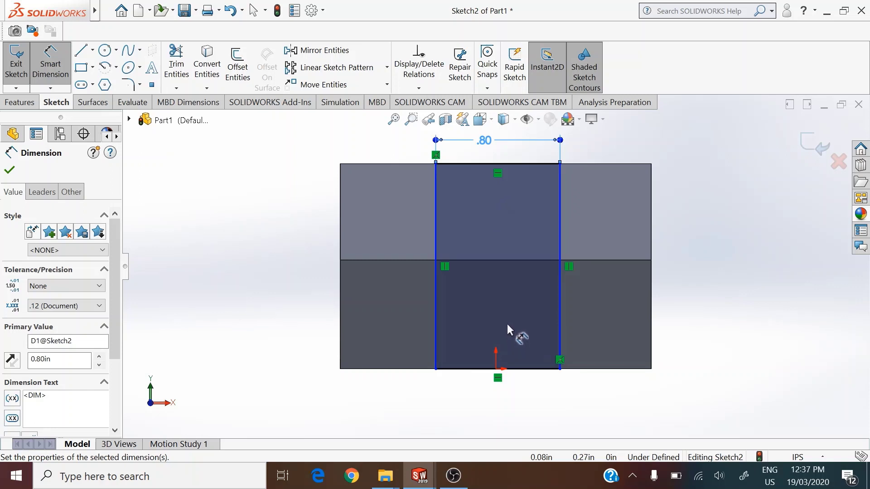
Dimension the horizontal distance from the origin to the rectangle's left side as 0.40 in.
{"action": "left_click", "coordinate": [497, 370]}
{"action": "left_click", "coordinate": [436, 205]}
{"action": "left_click", "coordinate": [460, 187]}
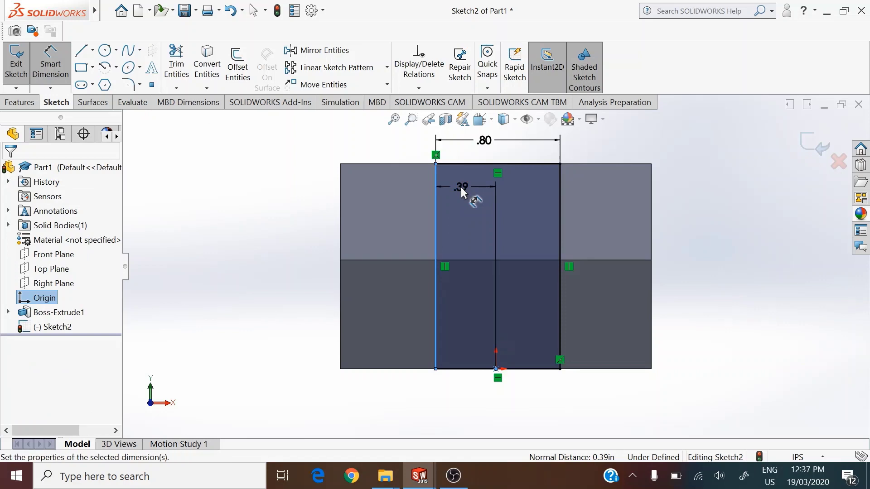
{"action": "key", "text": "Return"}
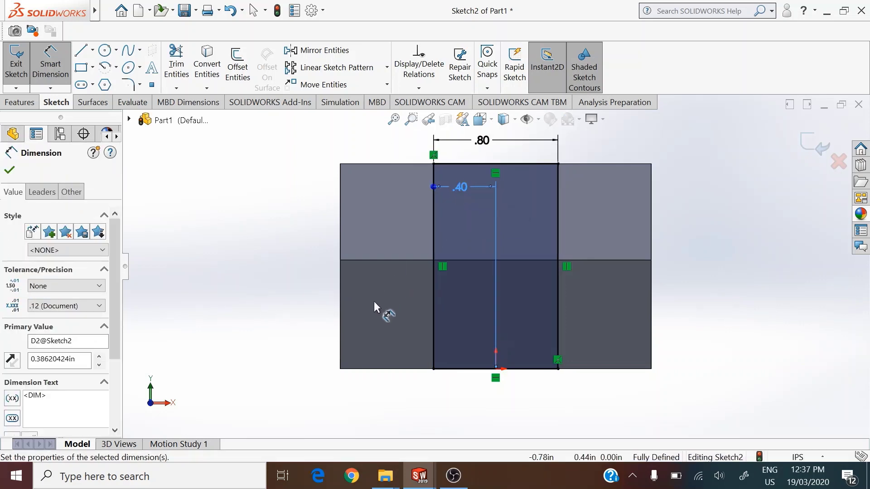
Cut-extrude the rectangle into the block with a Blind end condition and a depth of 2.44-1.76 in, working in isometric view.
{"action": "left_click", "coordinate": [480, 119]}
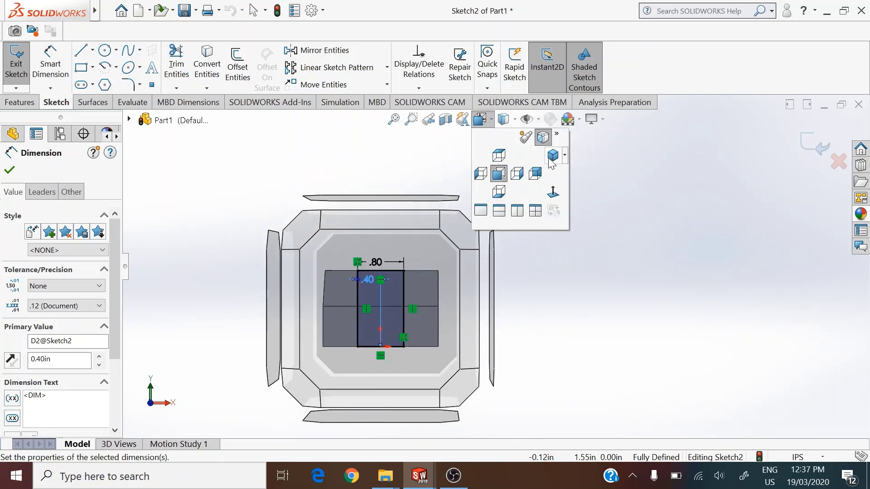
{"action": "left_click", "coordinate": [552, 155]}
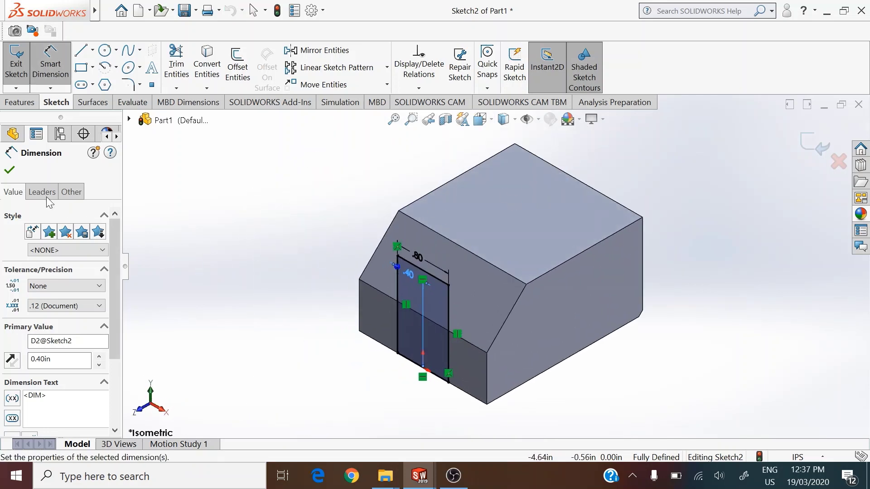
{"action": "left_click", "coordinate": [9, 170]}
{"action": "left_click", "coordinate": [20, 102]}
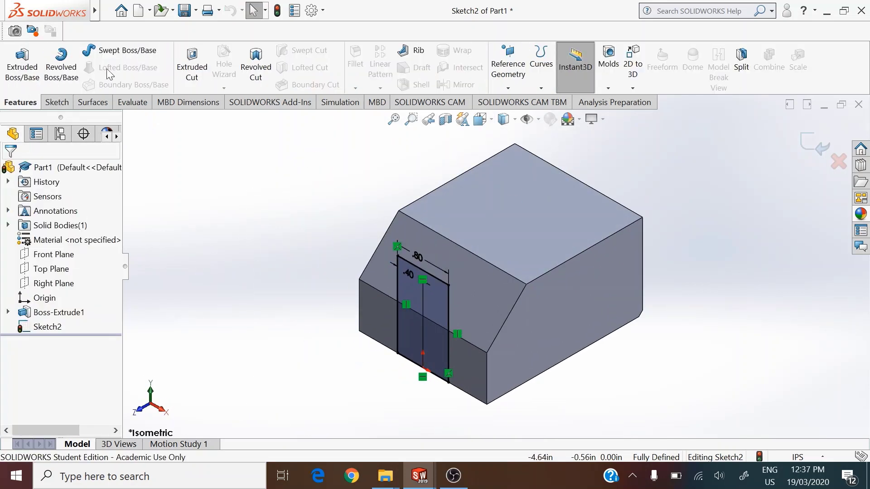
{"action": "left_click", "coordinate": [192, 68]}
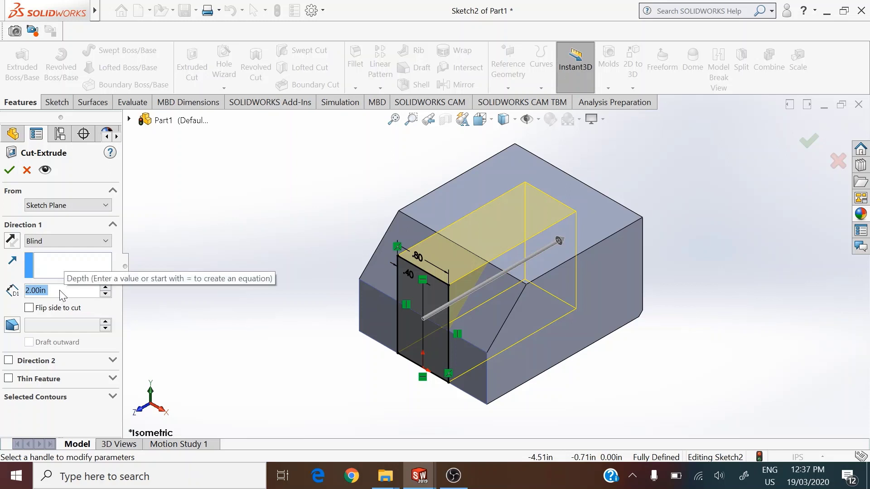
{"action": "type", "text": "2.44"}
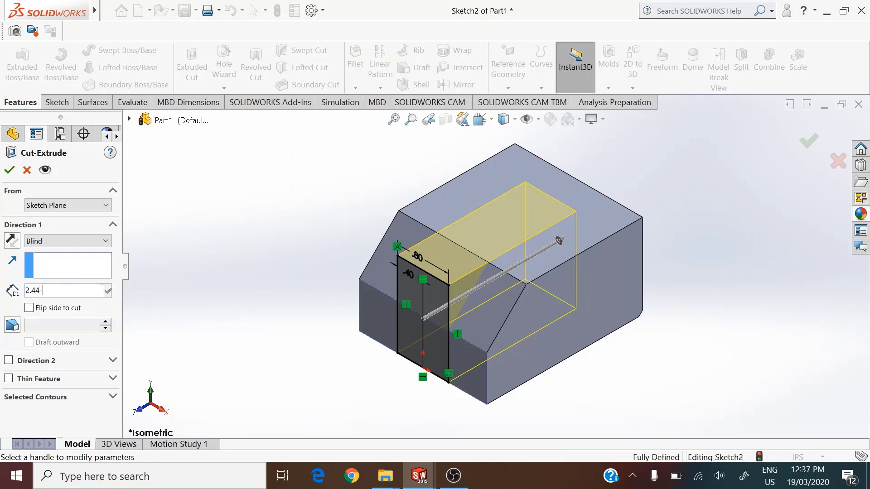
{"action": "type", "text": "-1.76"}
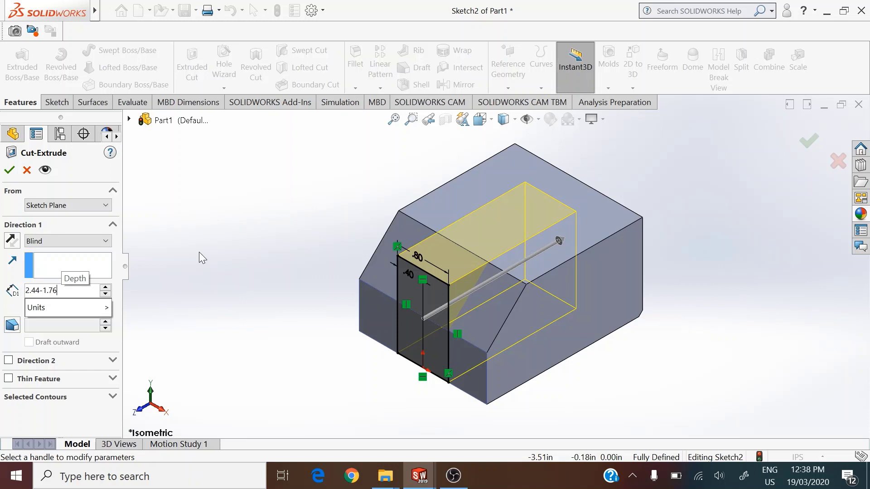
{"action": "key", "text": "Return"}
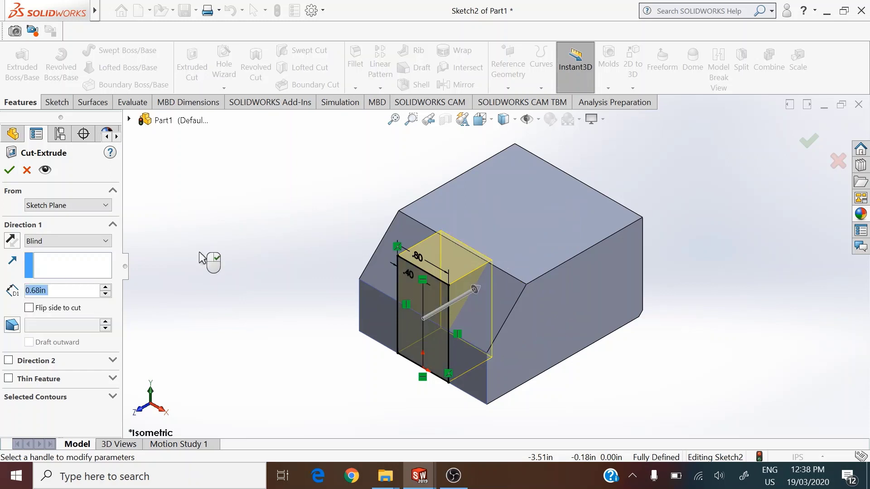
{"action": "left_click", "coordinate": [9, 170]}
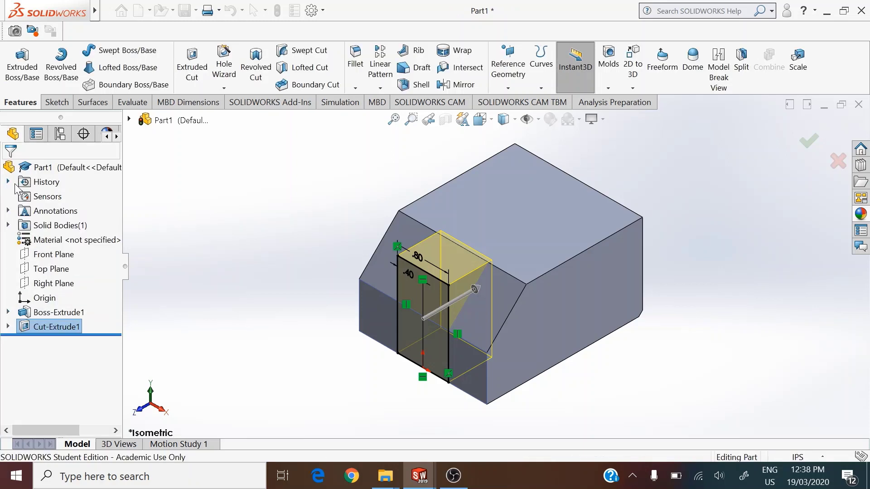
{"action": "left_click", "coordinate": [295, 218]}
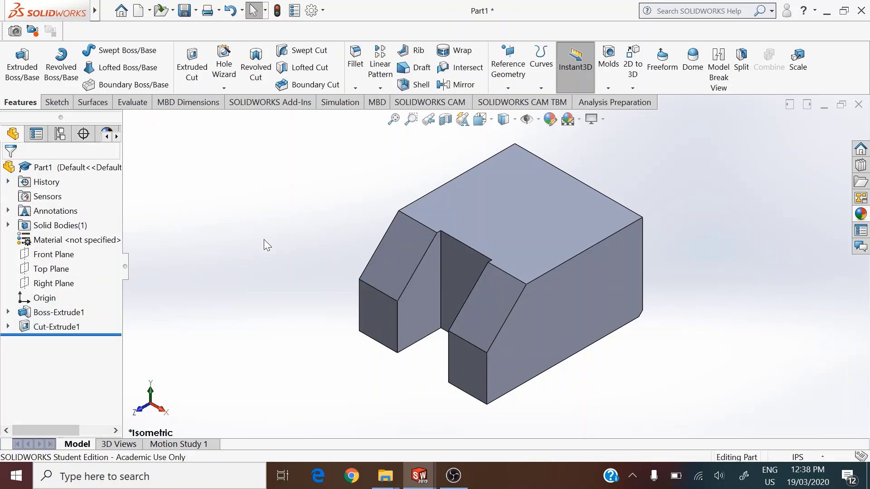
Start a new sketch on the vertical back face of the rectangular notch.
{"action": "key", "text": "f"}
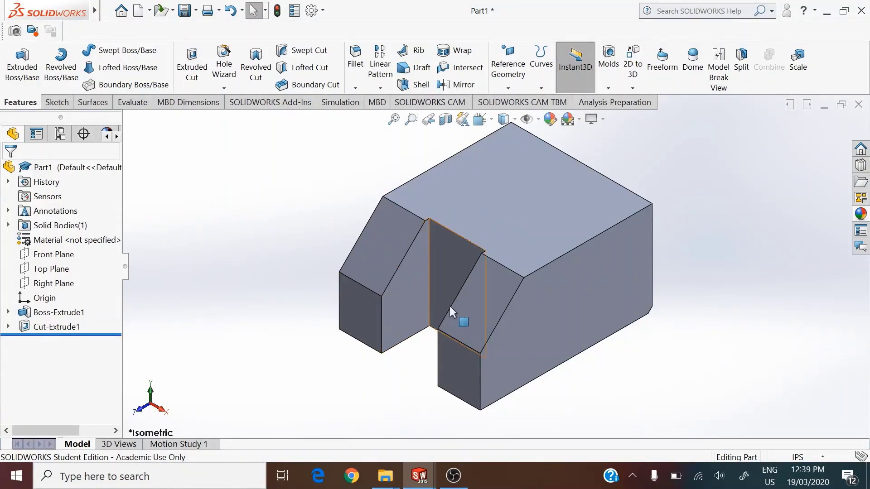
{"action": "left_click", "coordinate": [453, 257]}
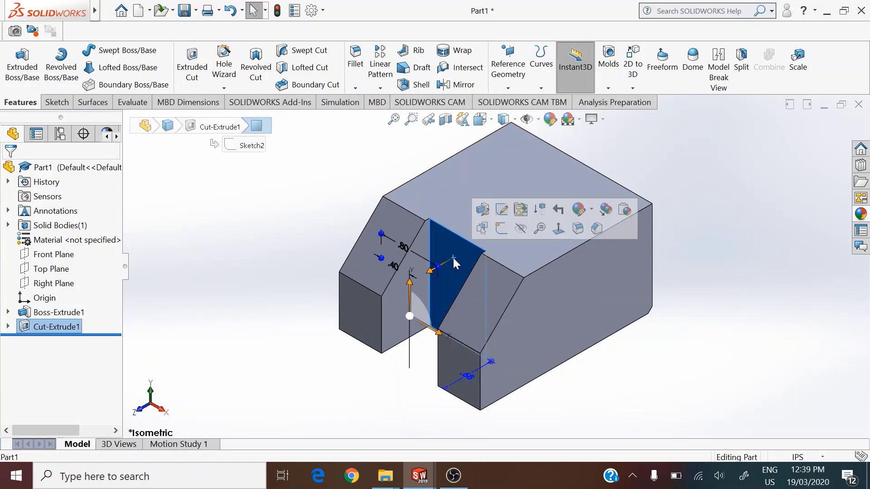
{"action": "left_click", "coordinate": [500, 229]}
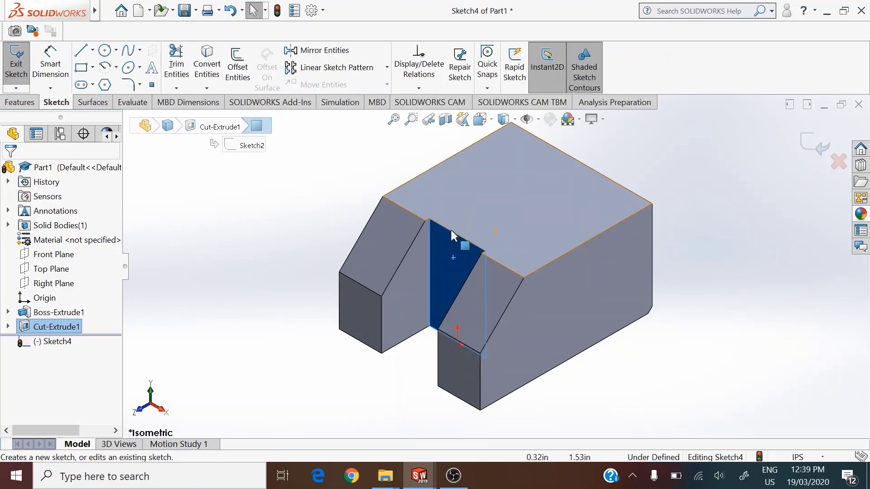
Draw a horizontal straight slot with centres about 0.41 in apart on the upper part of the notch's back face, viewed straight on.
{"action": "left_click", "coordinate": [84, 86]}
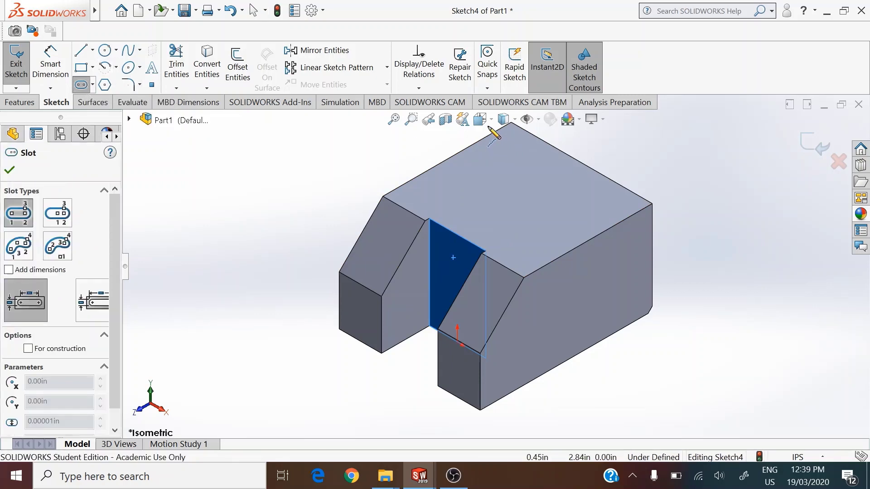
{"action": "left_click", "coordinate": [480, 119]}
{"action": "left_click", "coordinate": [557, 193]}
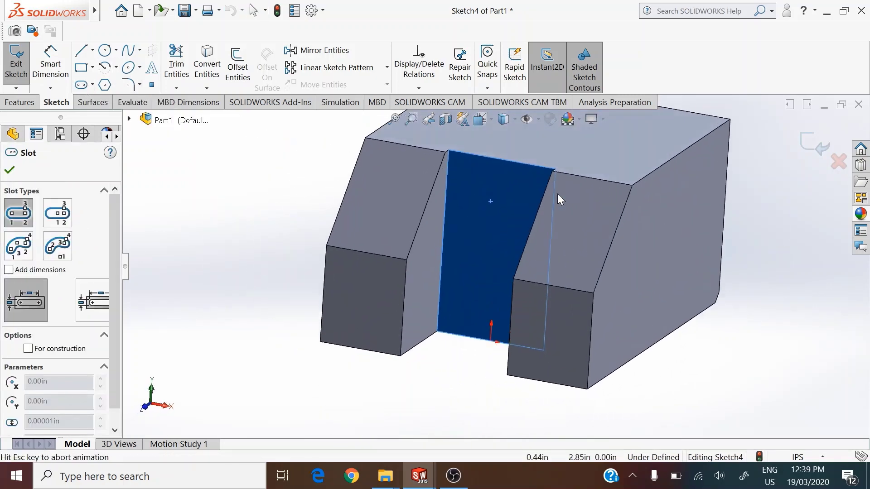
{"action": "left_click", "coordinate": [462, 203]}
{"action": "left_click", "coordinate": [541, 202]}
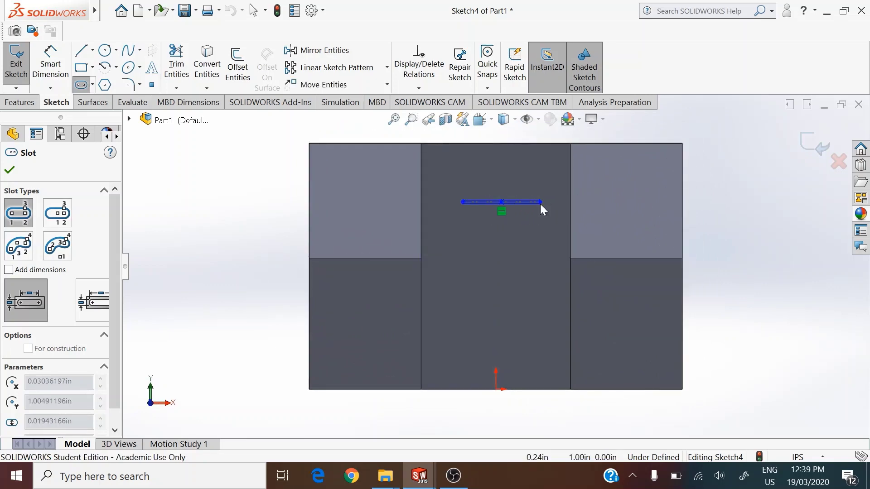
{"action": "left_click", "coordinate": [566, 177]}
Dimension the slot's height between its two straight sides as 0.25 in.
{"action": "left_click", "coordinate": [59, 68]}
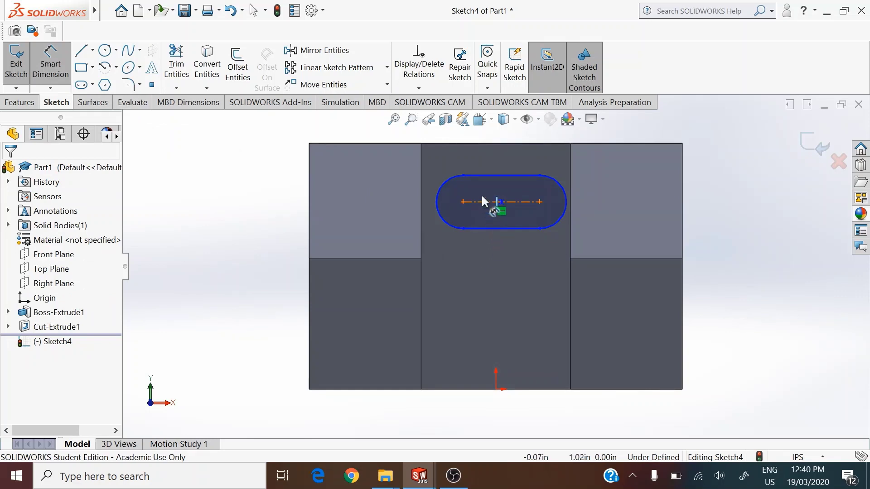
{"action": "left_click", "coordinate": [483, 176]}
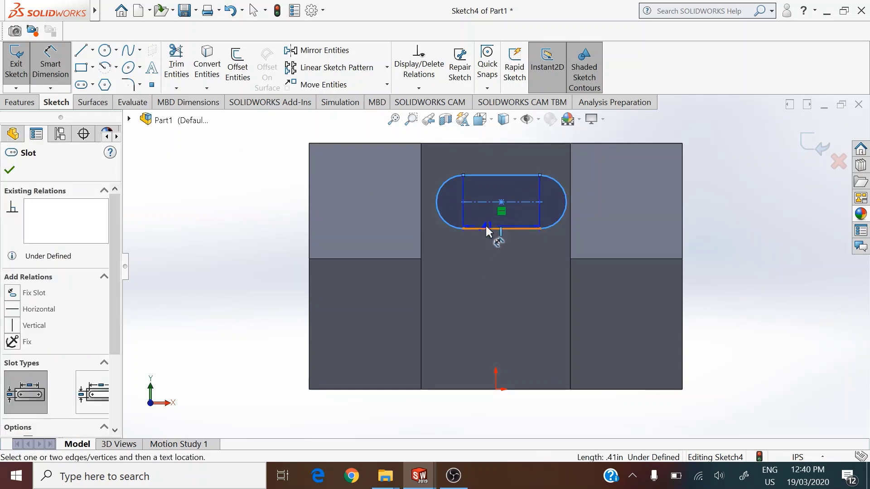
{"action": "left_click", "coordinate": [482, 228]}
{"action": "left_click", "coordinate": [392, 202]}
{"action": "type", "text": ".25"}
{"action": "key", "text": "Return"}
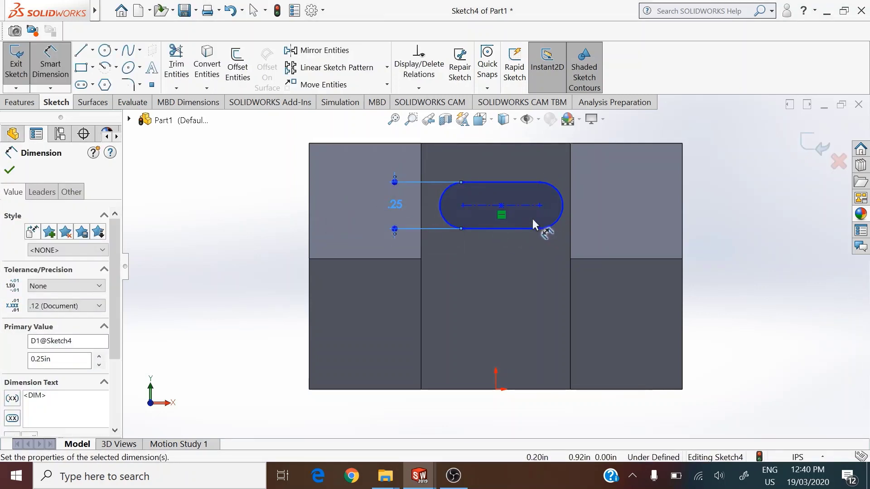
Dimension the distance between the slot's arc centres as 0.44 in.
{"action": "left_click", "coordinate": [472, 210]}
{"action": "left_click", "coordinate": [506, 182]}
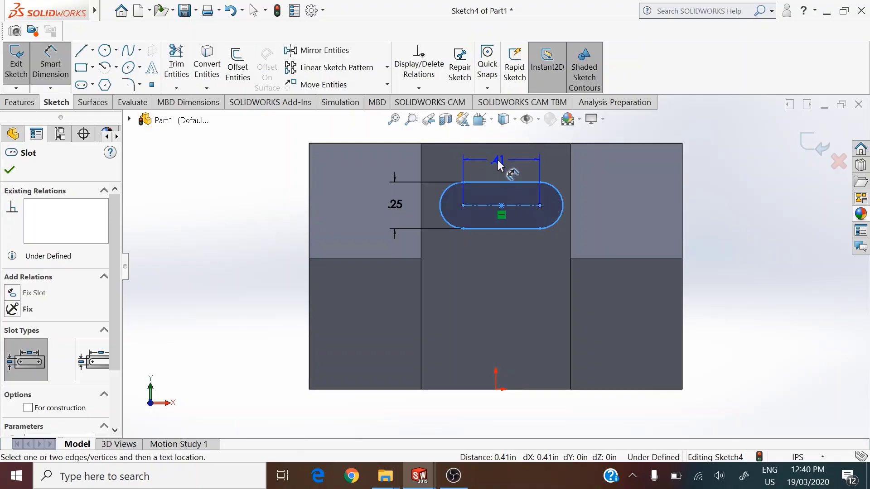
{"action": "left_click", "coordinate": [507, 166]}
{"action": "type", "text": ".44"}
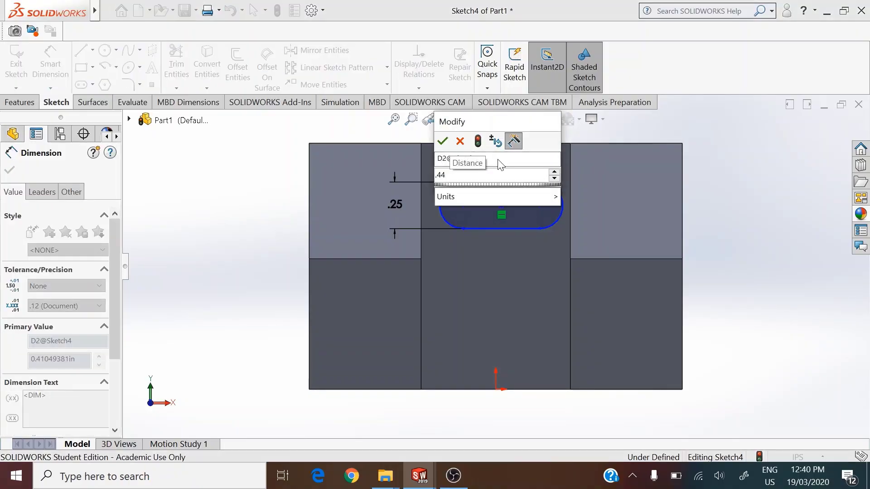
{"action": "key", "text": "Return"}
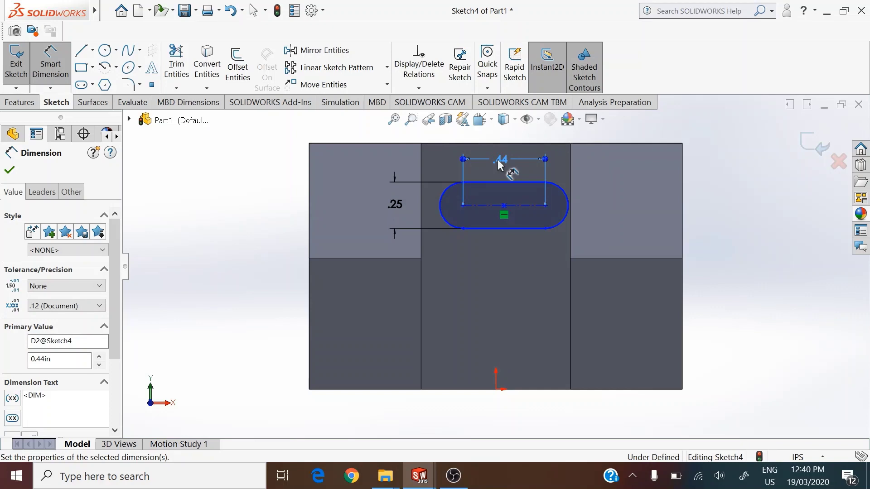
Dimension the horizontal distance from the origin to the slot's left arc centre as 0.22 in.
{"action": "left_click", "coordinate": [488, 366]}
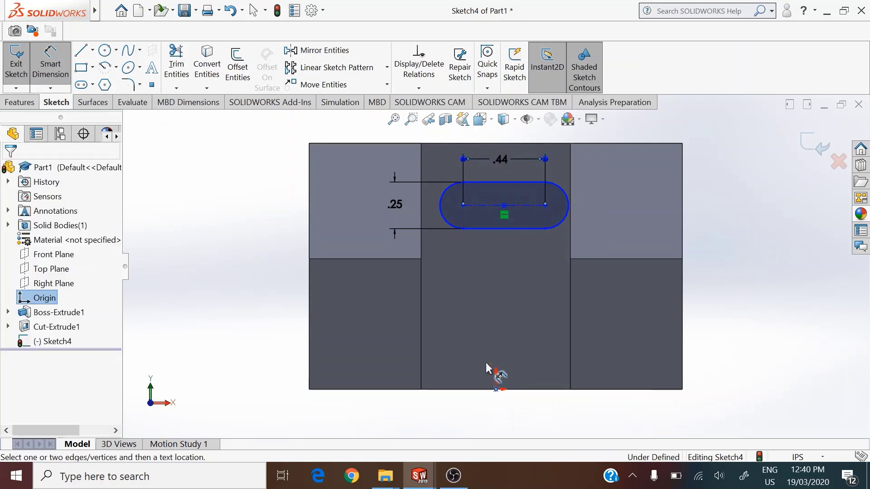
{"action": "left_click", "coordinate": [464, 207]}
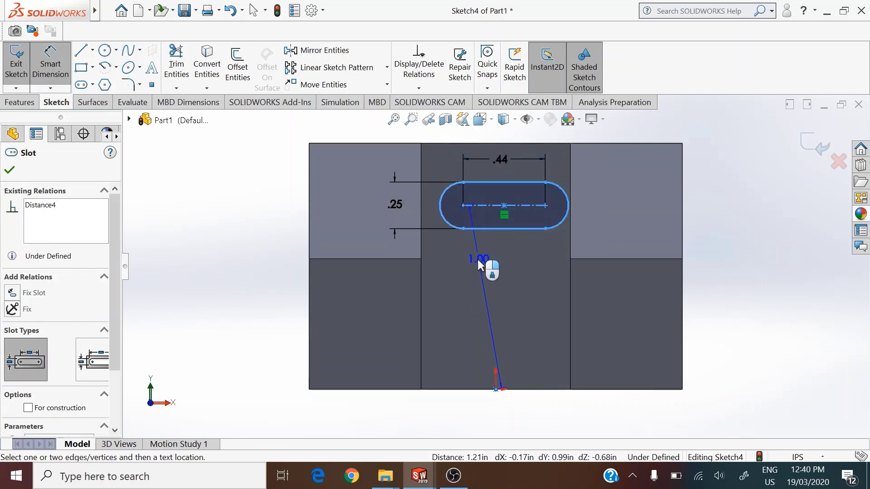
{"action": "left_click", "coordinate": [479, 170]}
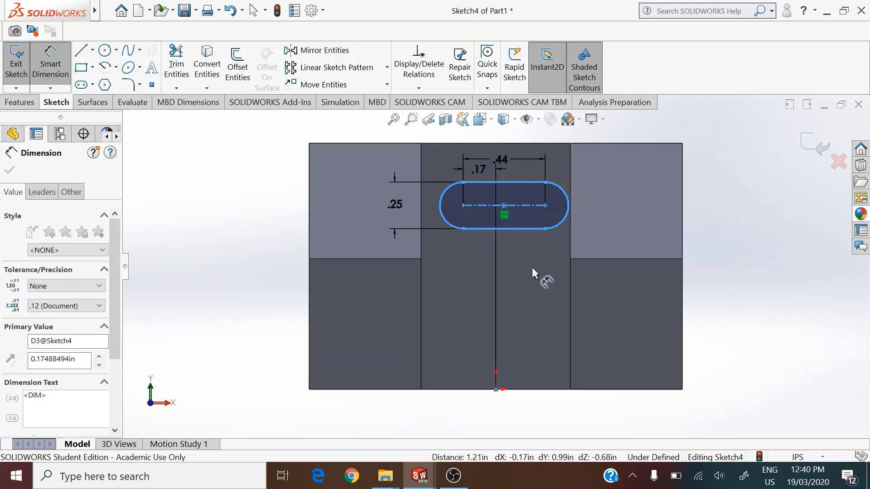
{"action": "type", "text": ".22"}
{"action": "key", "text": "Return"}
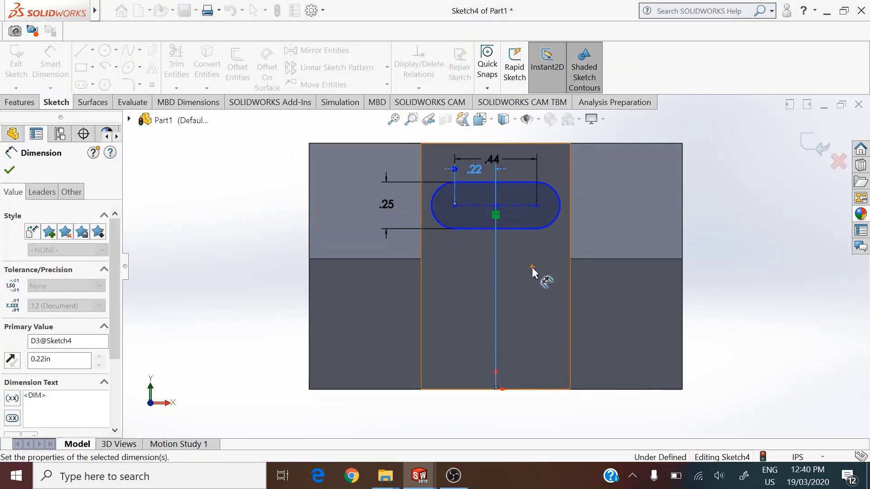
Dimension the vertical distance from the block's top edge to the slot's centreline as 0.38 in.
{"action": "left_click", "coordinate": [544, 143]}
{"action": "left_click", "coordinate": [523, 203]}
{"action": "left_click", "coordinate": [596, 184]}
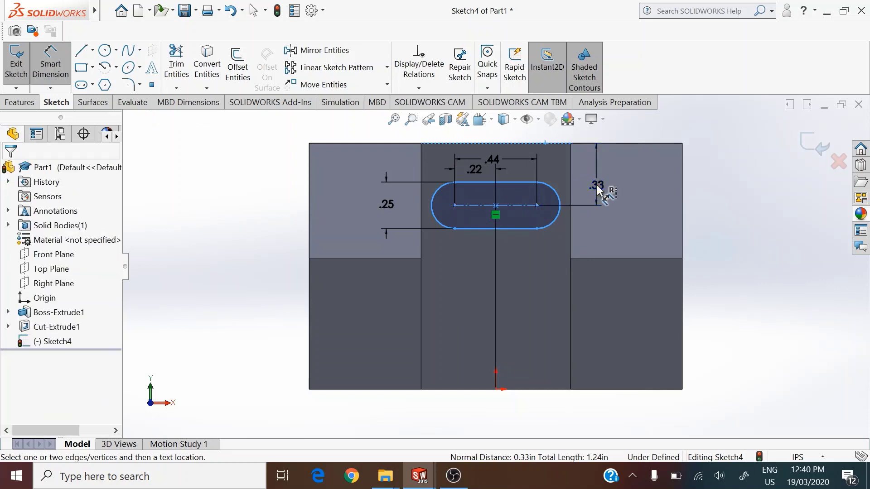
{"action": "key", "text": "Return"}
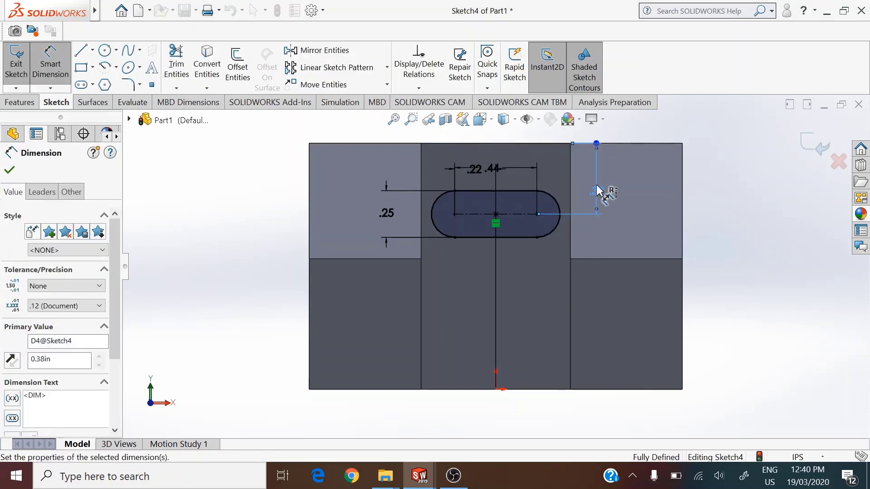
Cut the slot profile 0.70 in deep into the block from the notch's back face with a blind Extruded Cut.
{"action": "left_click", "coordinate": [487, 122]}
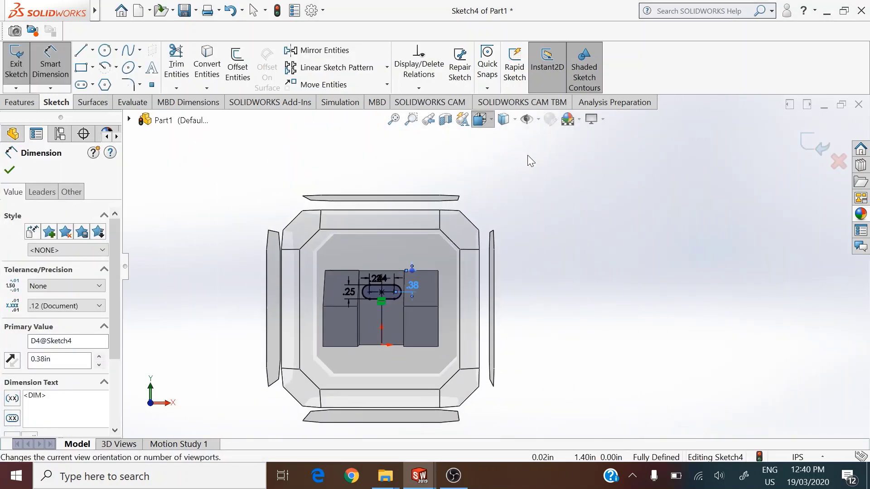
{"action": "left_click", "coordinate": [550, 156]}
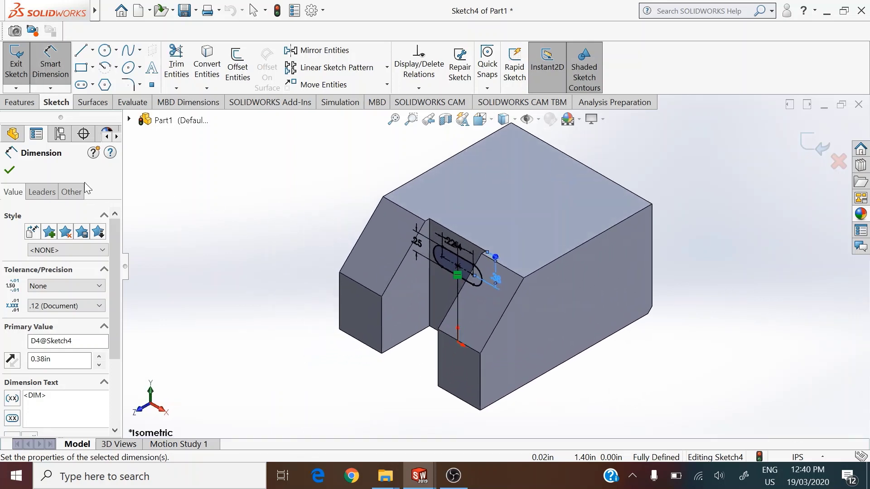
{"action": "left_click", "coordinate": [29, 104]}
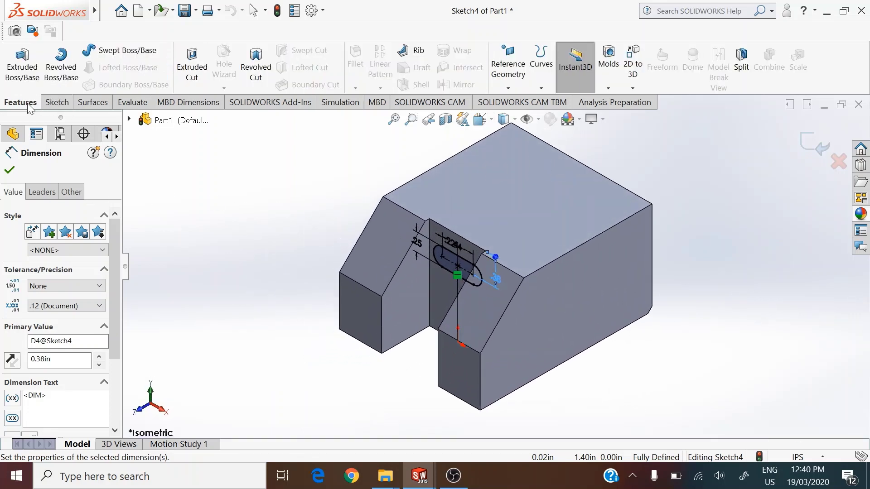
{"action": "left_click", "coordinate": [192, 64]}
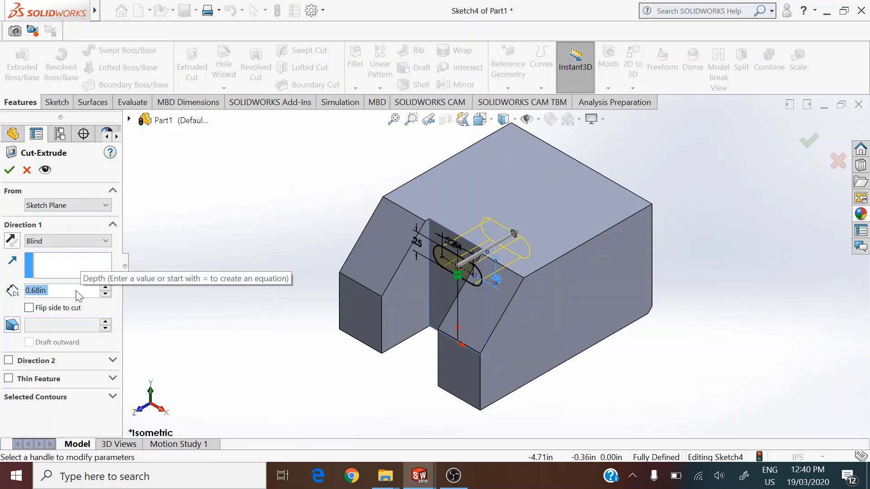
{"action": "type", "text": "0.7"}
{"action": "key", "text": "Return"}
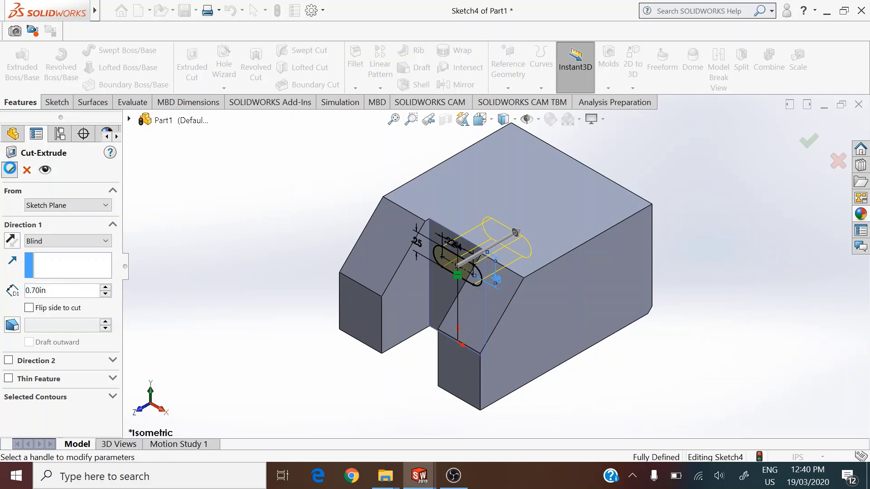
{"action": "left_click", "coordinate": [9, 170]}
Sketch a corner rectangle about 0.60 in wide and 0.34 in high on the notch's back face, resting on its bottom edge.
{"action": "middle_click_drag", "start_coordinate": [251, 263], "coordinate": [311, 270]}
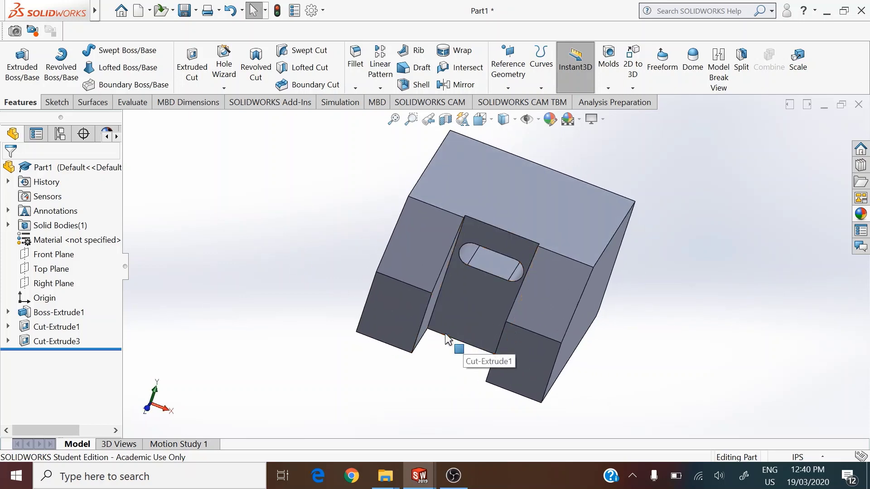
{"action": "left_click", "coordinate": [474, 317]}
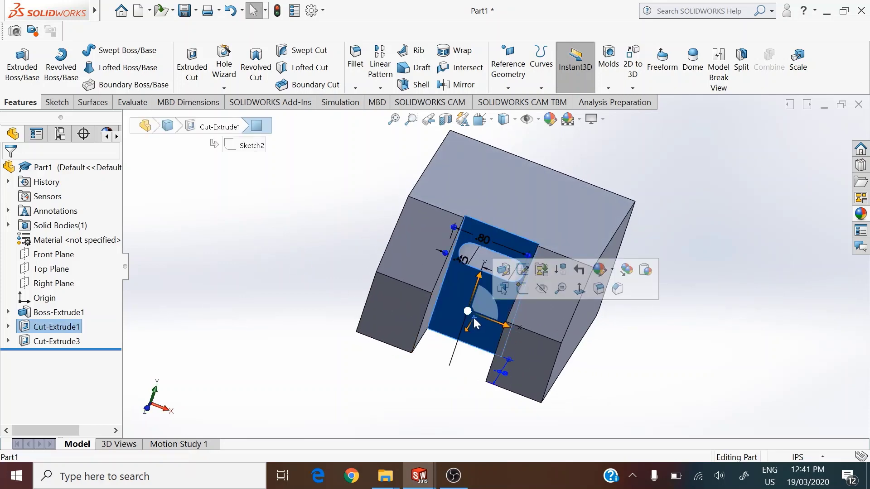
{"action": "left_click", "coordinate": [523, 290]}
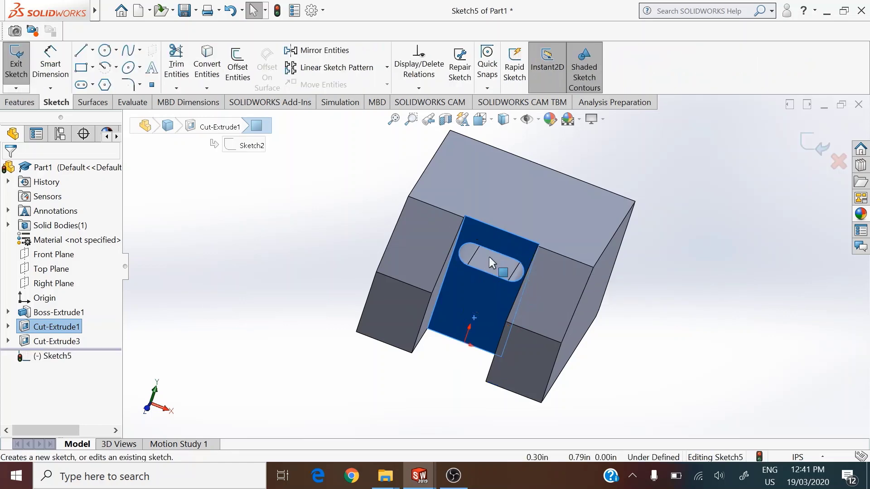
{"action": "left_click", "coordinate": [486, 118]}
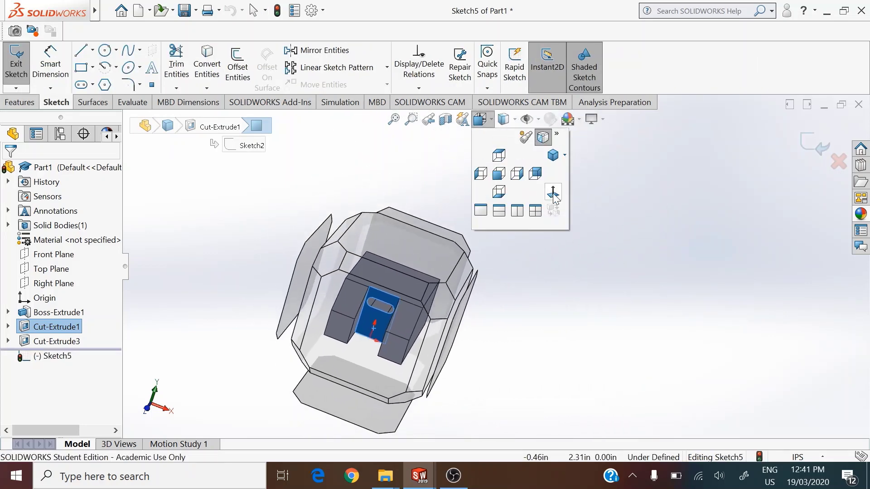
{"action": "left_click", "coordinate": [552, 197]}
{"action": "left_click", "coordinate": [82, 68]}
{"action": "left_click", "coordinate": [440, 389]}
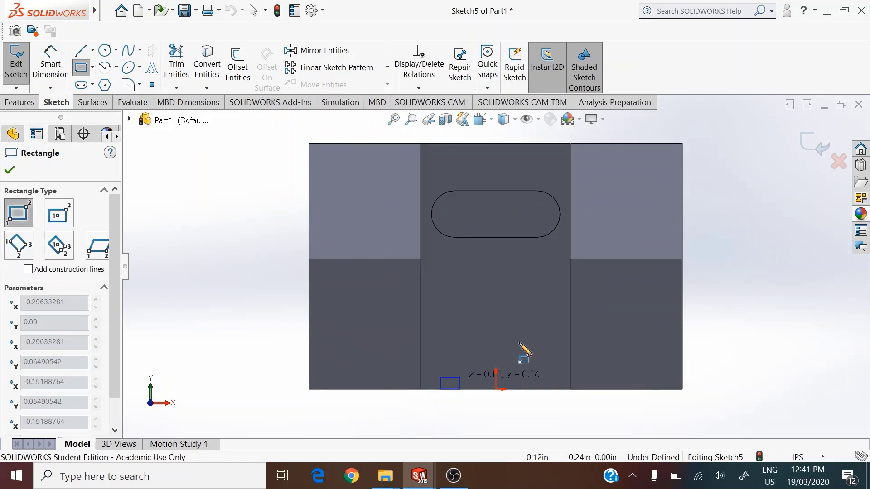
{"action": "left_click", "coordinate": [552, 326]}
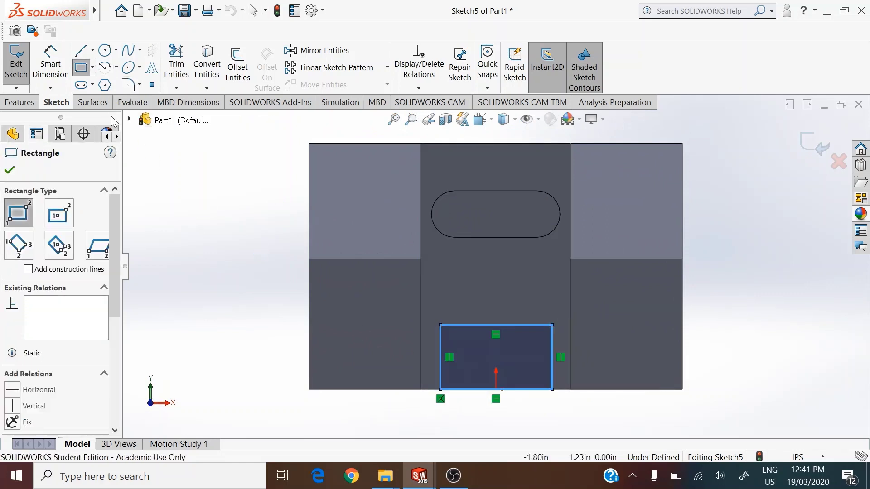
Dimension the rectangle's width as 0.64 in.
{"action": "left_click", "coordinate": [50, 63]}
{"action": "left_click", "coordinate": [506, 327]}
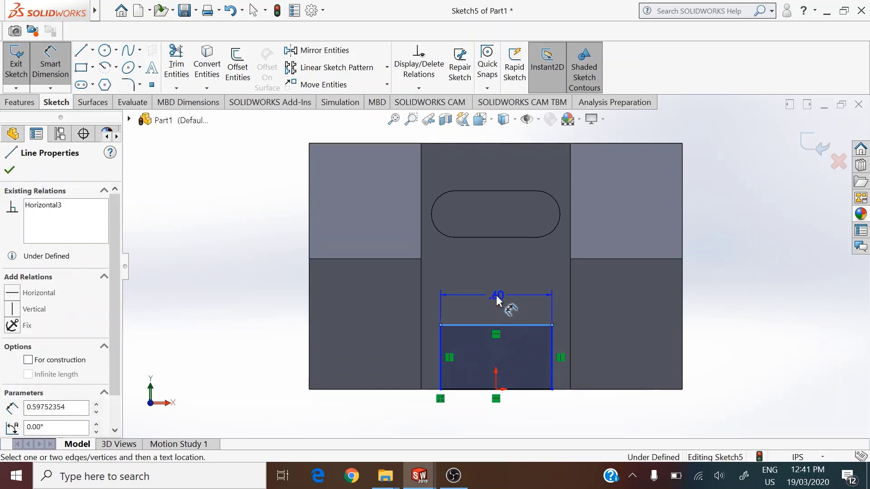
{"action": "left_click", "coordinate": [495, 295]}
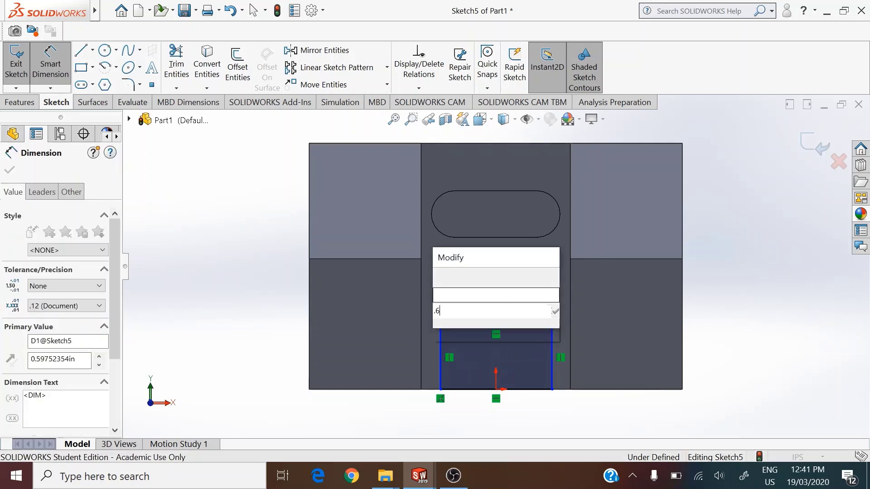
{"action": "key", "text": "Escape"}
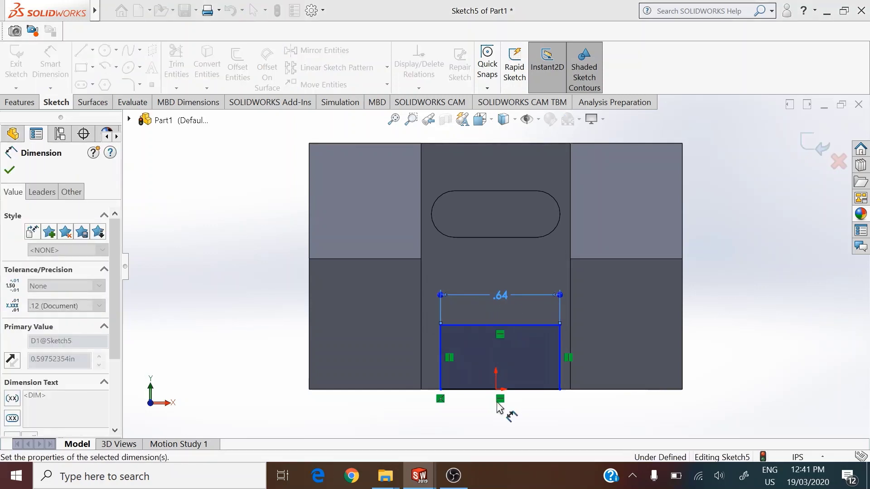
{"action": "key", "text": "Escape"}
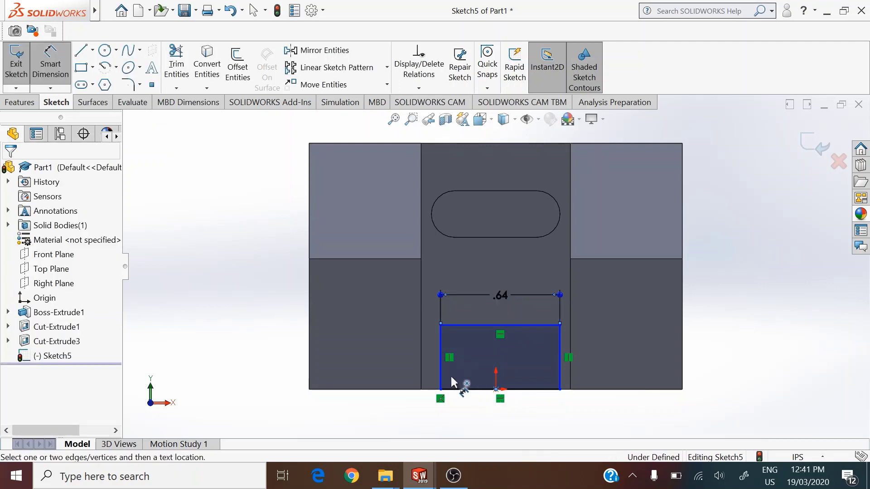
Dimension the horizontal distance from the origin to the rectangle's left side as 0.32 in.
{"action": "left_click", "coordinate": [474, 360]}
{"action": "left_click", "coordinate": [474, 358]}
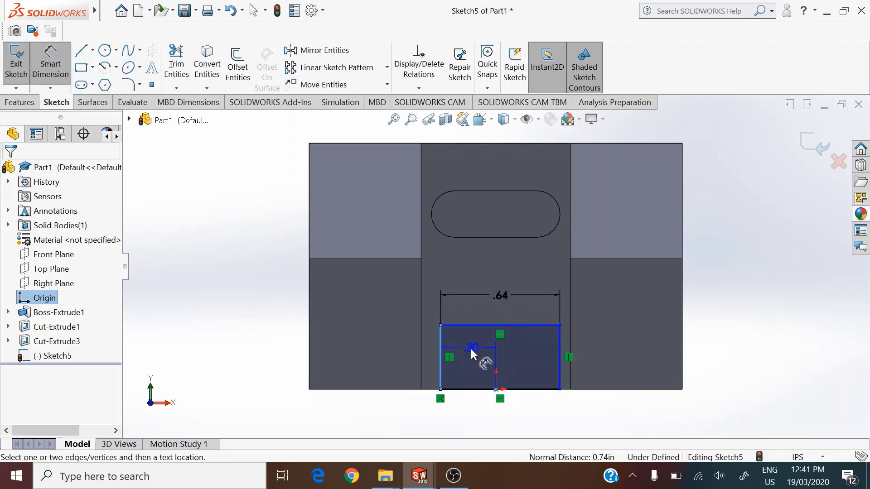
{"action": "left_click", "coordinate": [473, 353]}
{"action": "type", "text": ".32"}
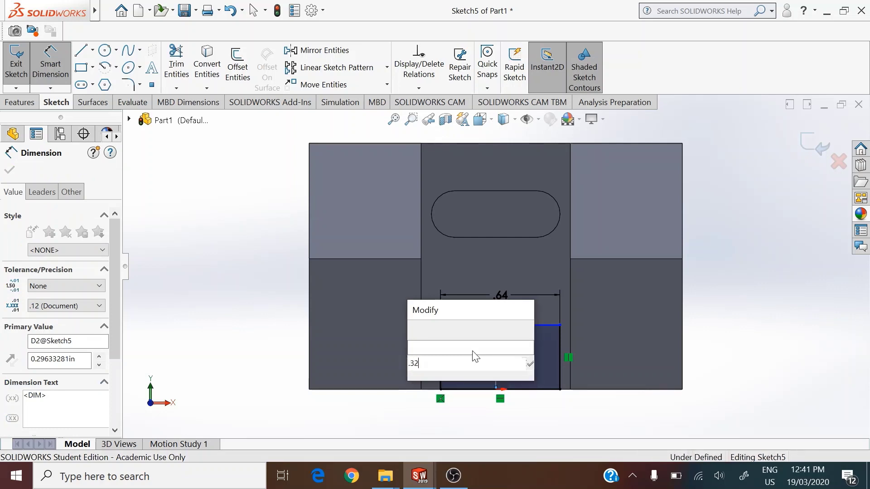
{"action": "key", "text": "Return"}
Dimension the rectangle's height as 0.30 in.
{"action": "left_click_drag", "start_coordinate": [441, 361], "coordinate": [435, 361]}
{"action": "left_click", "coordinate": [436, 361]}
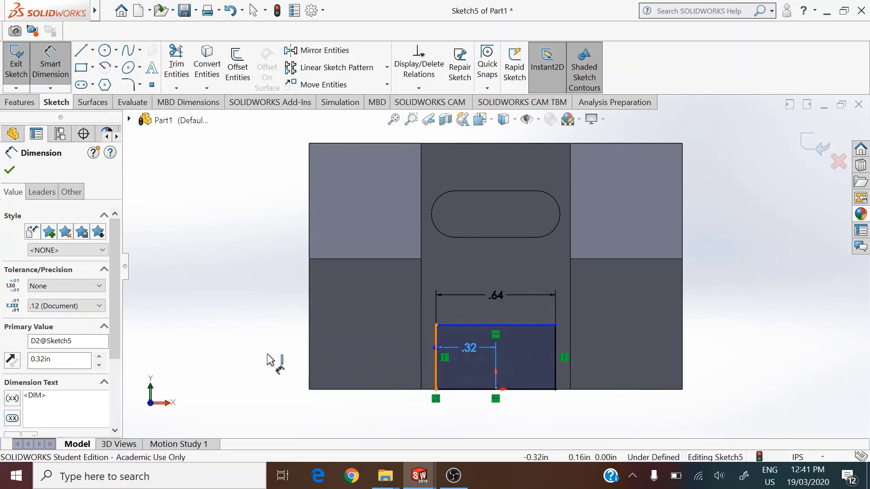
{"action": "left_click", "coordinate": [248, 357]}
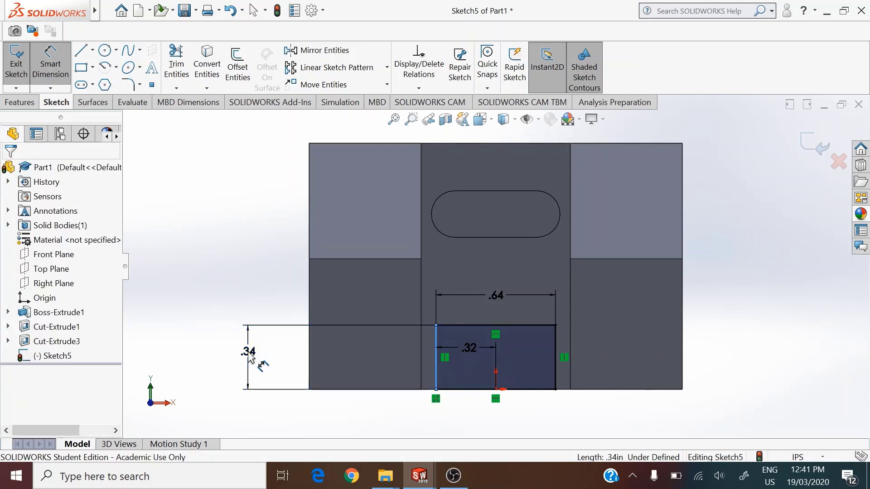
{"action": "double_click", "coordinate": [248, 355]}
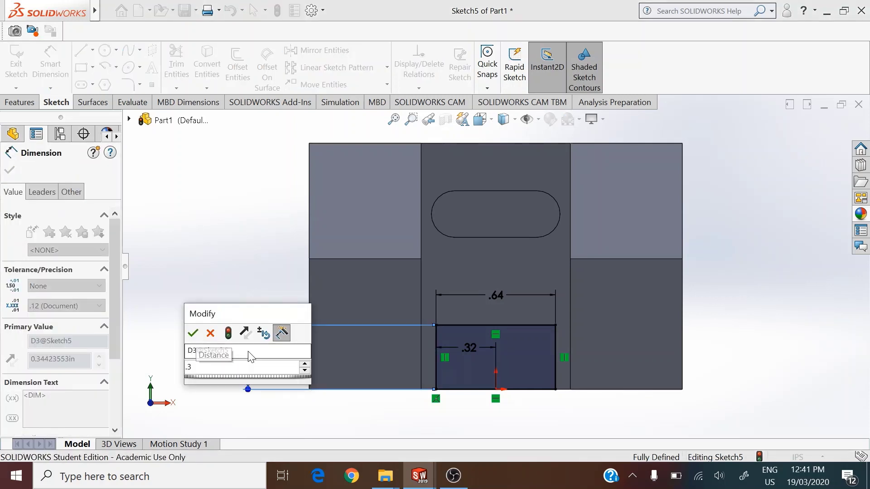
{"action": "key", "text": "Return"}
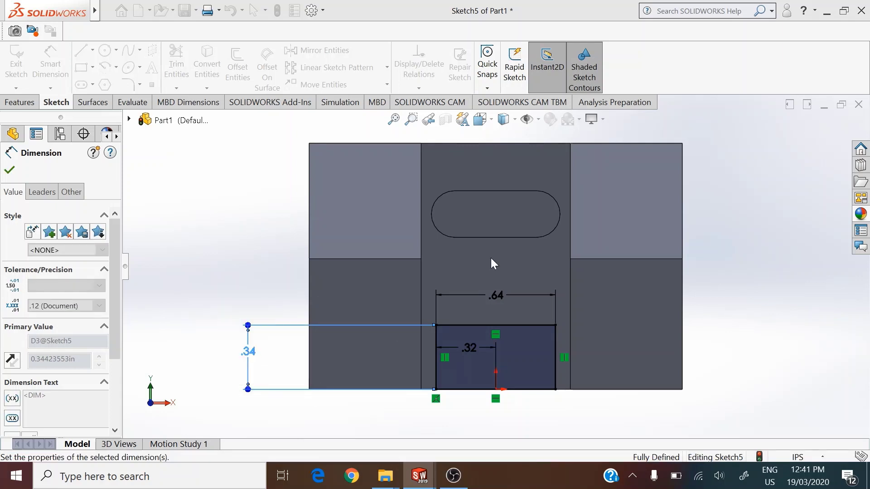
Cut the 0.64 in wide rectangle through the whole block using an Extruded Cut set to Through All.
{"action": "left_click", "coordinate": [484, 120]}
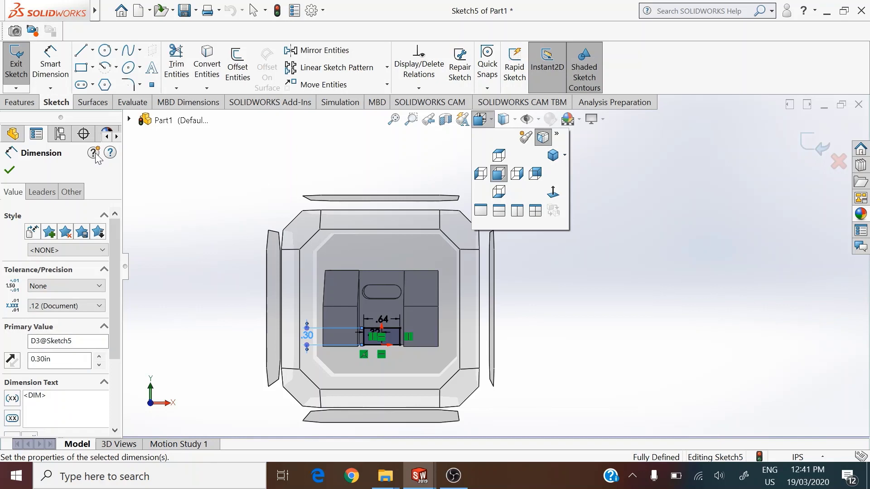
{"action": "left_click", "coordinate": [21, 102]}
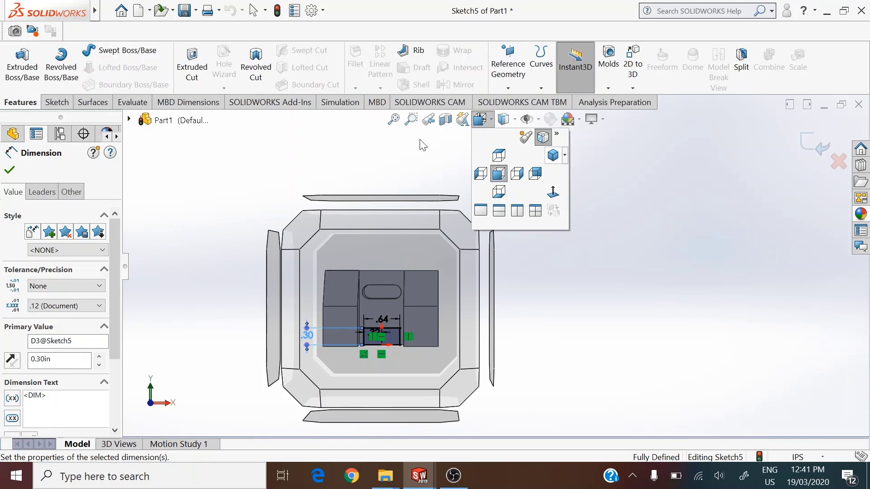
{"action": "left_click", "coordinate": [553, 192]}
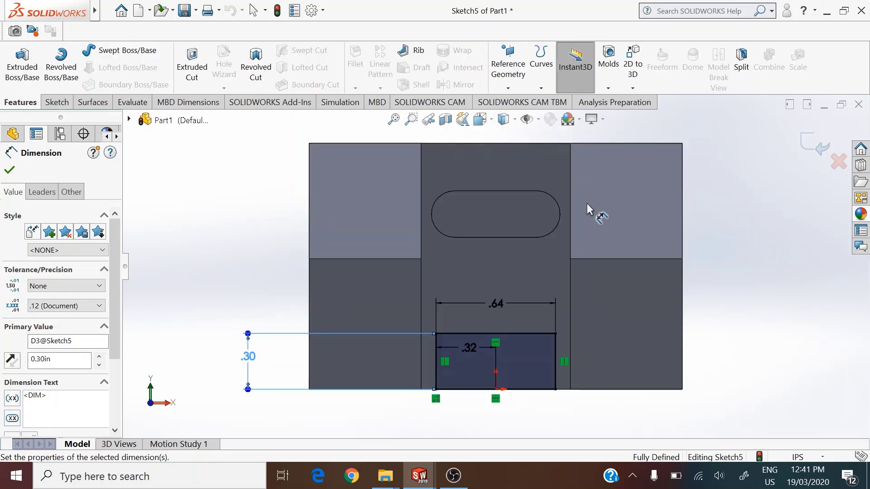
{"action": "left_click", "coordinate": [481, 119]}
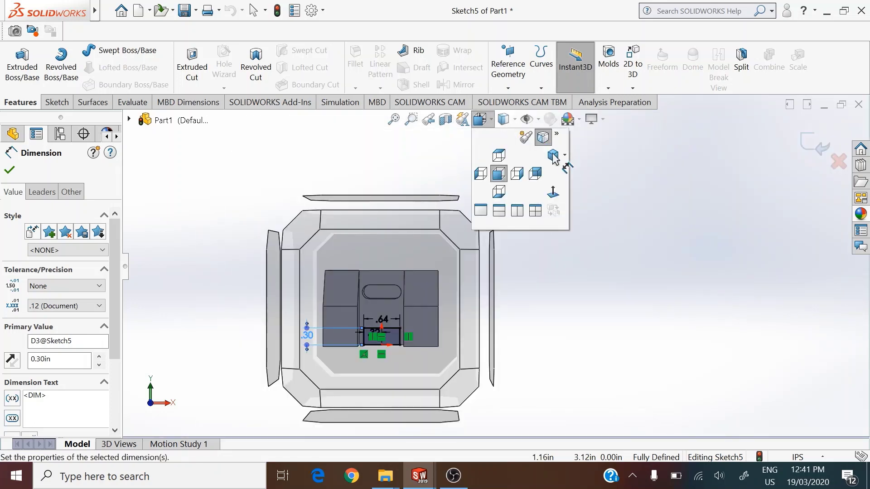
{"action": "left_click", "coordinate": [553, 156]}
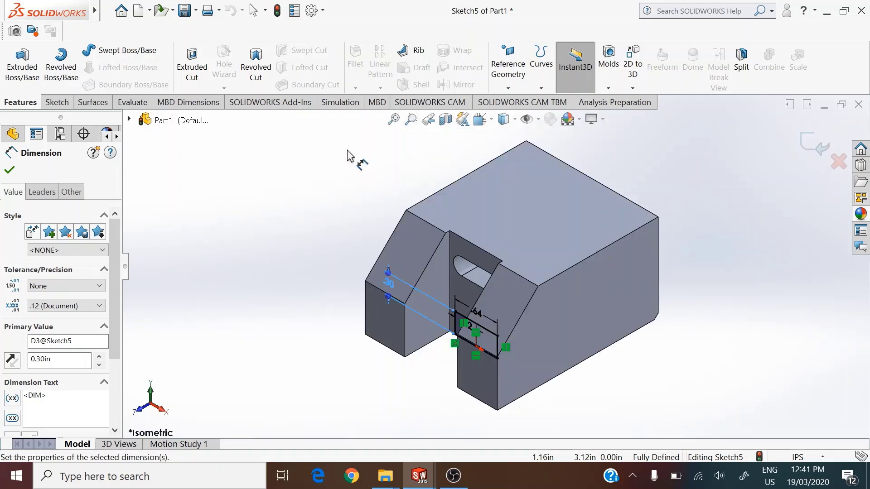
{"action": "left_click", "coordinate": [347, 156]}
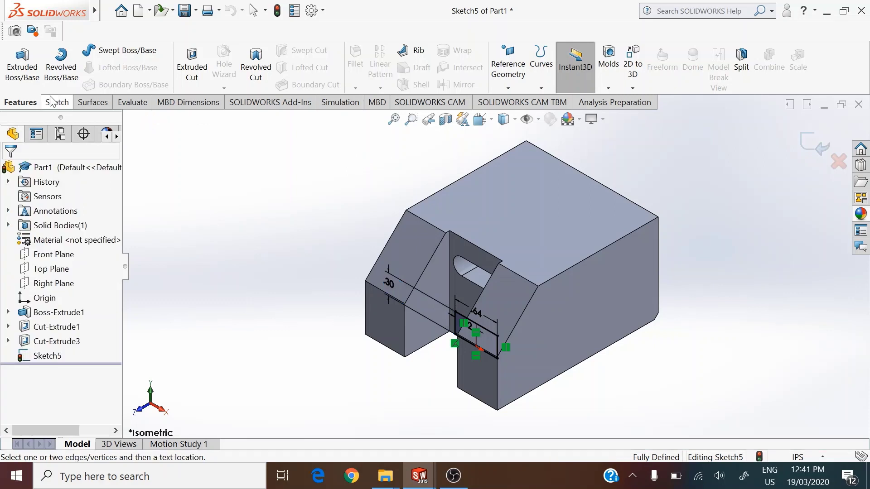
{"action": "left_click", "coordinate": [185, 69]}
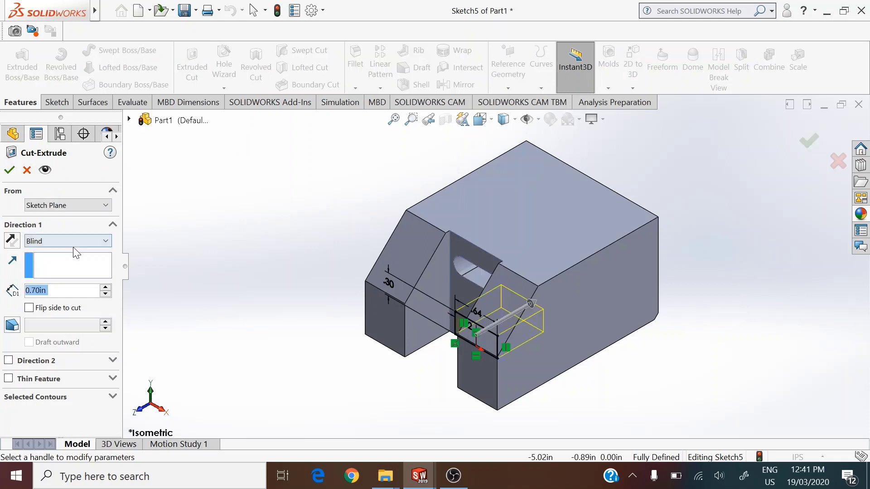
{"action": "left_click", "coordinate": [72, 244]}
{"action": "left_click", "coordinate": [73, 264]}
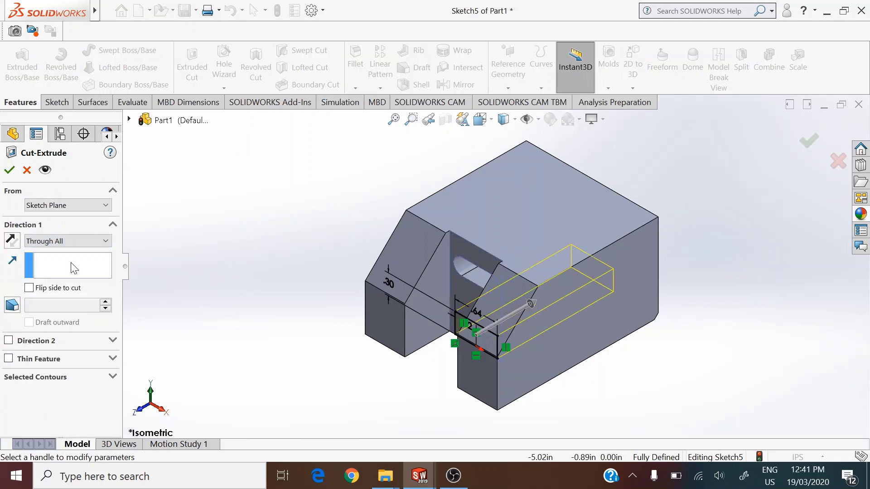
{"action": "left_click", "coordinate": [20, 168]}
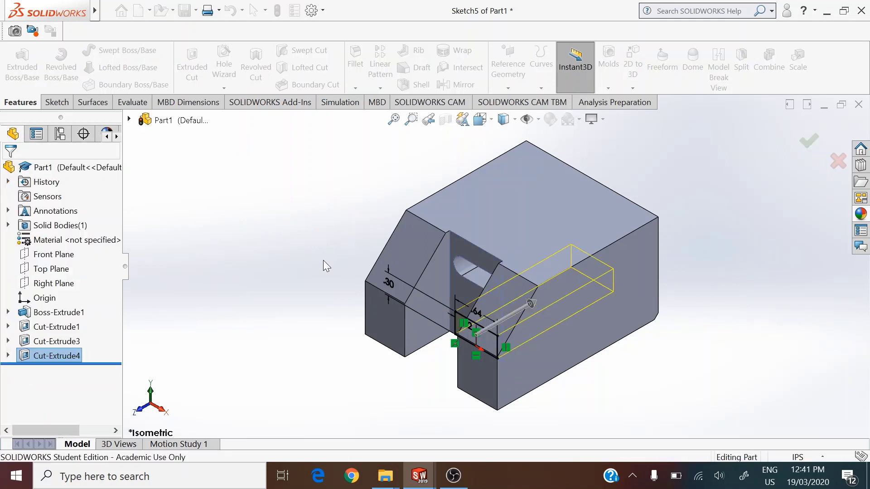
{"action": "mouse_move", "coordinate": [322, 262]}
{"action": "middle_mouse_down"}
{"action": "mouse_move", "coordinate": [355, 229]}
{"action": "mouse_move", "coordinate": [367, 190]}
{"action": "mouse_move", "coordinate": [347, 213]}
{"action": "mouse_move", "coordinate": [346, 249]}
{"action": "mouse_move", "coordinate": [322, 253]}
{"action": "middle_mouse_up"}
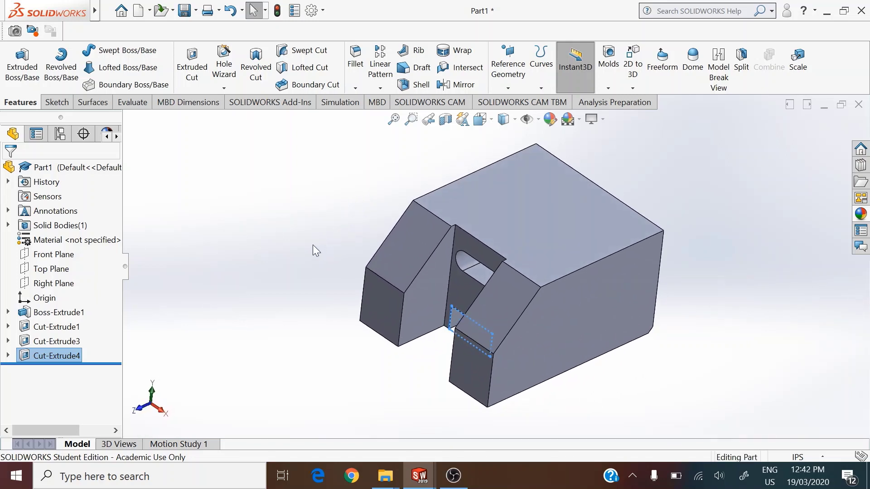
{"action": "left_click", "coordinate": [313, 245]}
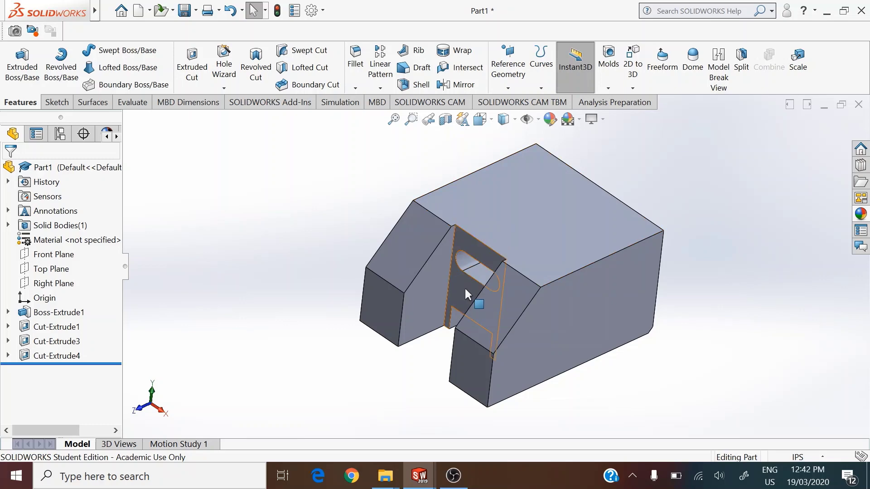
Sketch a rectangle about 0.37 in wide on the front notch's back face, from the slot's lower edge to the channel's upper edge.
{"action": "mouse_move", "coordinate": [470, 310]}
{"action": "middle_mouse_down"}
{"action": "mouse_move", "coordinate": [436, 320]}
{"action": "mouse_move", "coordinate": [482, 310]}
{"action": "middle_mouse_up"}
{"action": "left_click", "coordinate": [497, 306]}
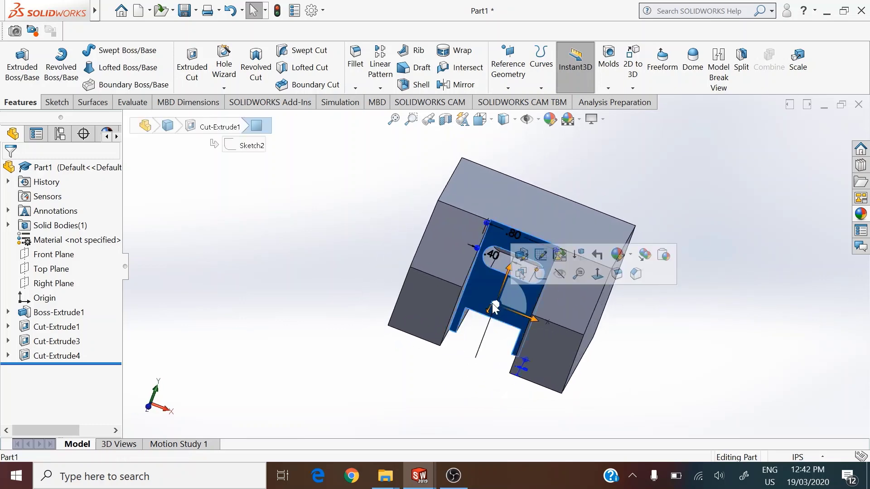
{"action": "left_click", "coordinate": [542, 279]}
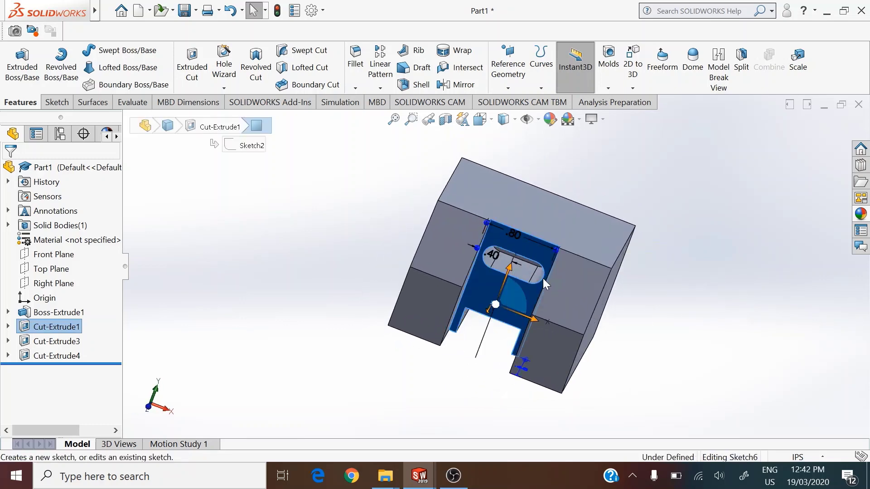
{"action": "left_click", "coordinate": [481, 119]}
{"action": "left_click", "coordinate": [551, 189]}
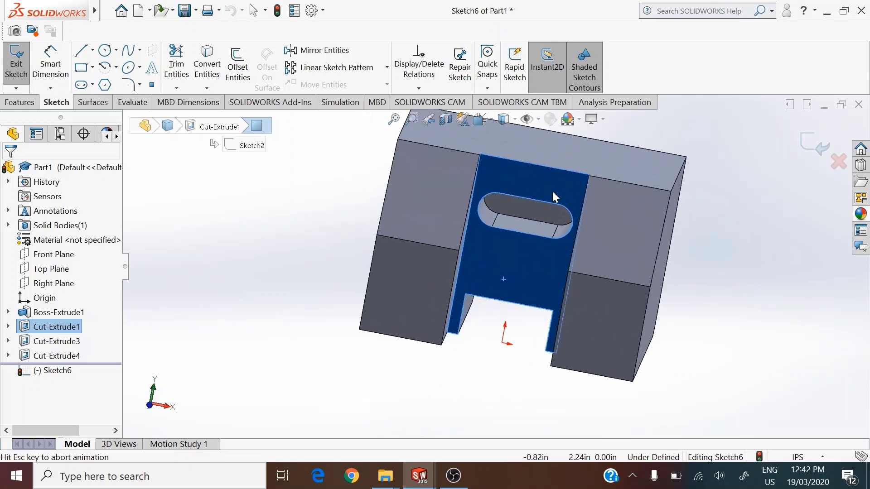
{"action": "left_click", "coordinate": [79, 68]}
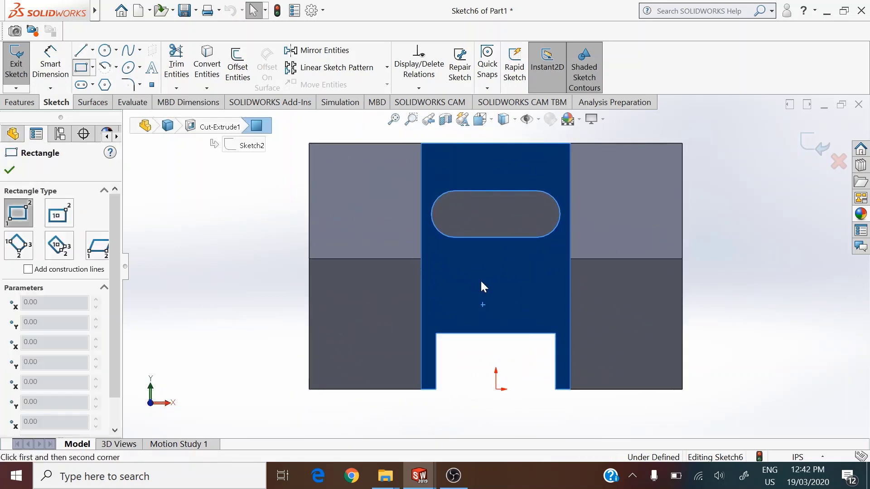
{"action": "left_click", "coordinate": [463, 237]}
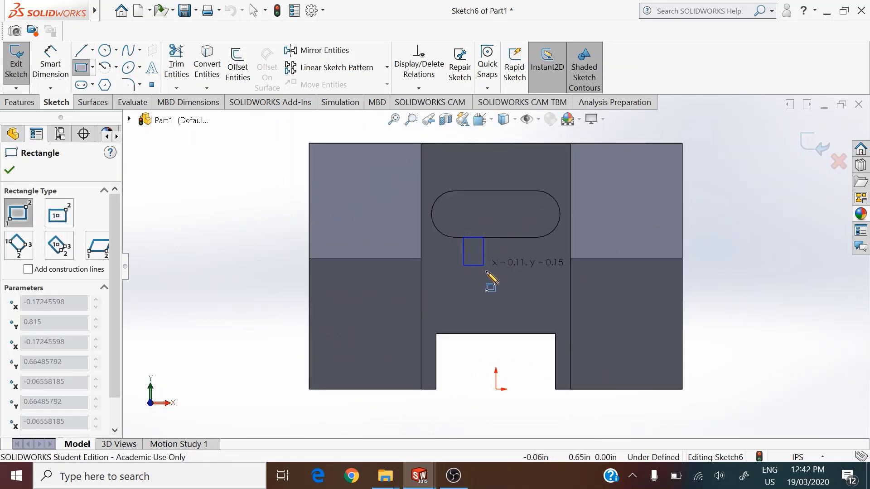
{"action": "left_click", "coordinate": [533, 334]}
{"action": "right_click", "coordinate": [723, 309]}
{"action": "left_click", "coordinate": [723, 309]}
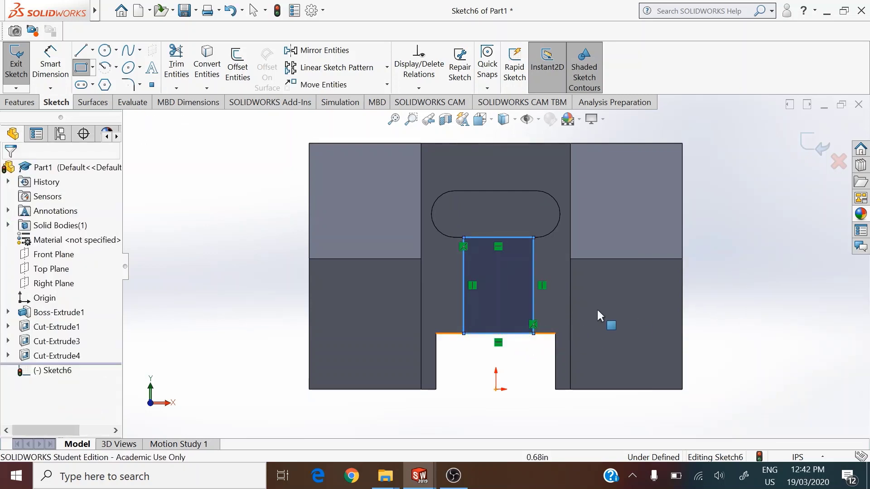
Dimension the rectangle's width as 0.32 in.
{"action": "left_click", "coordinate": [46, 69]}
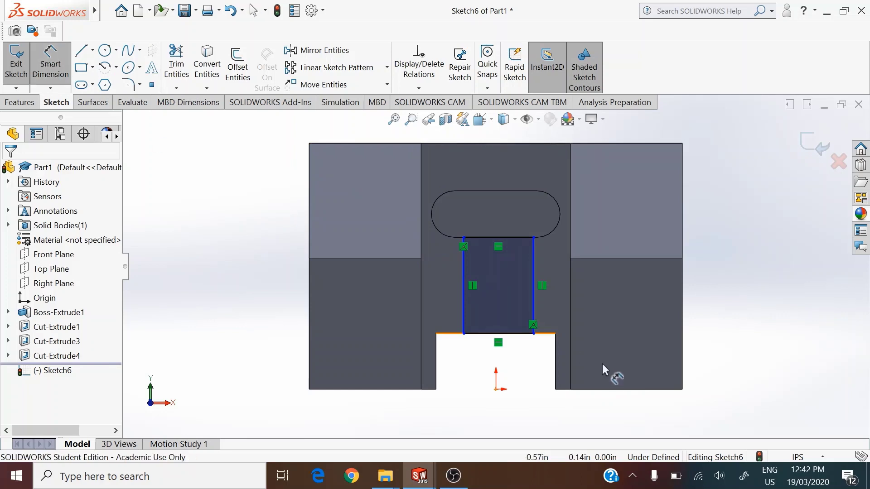
{"action": "left_click", "coordinate": [508, 339]}
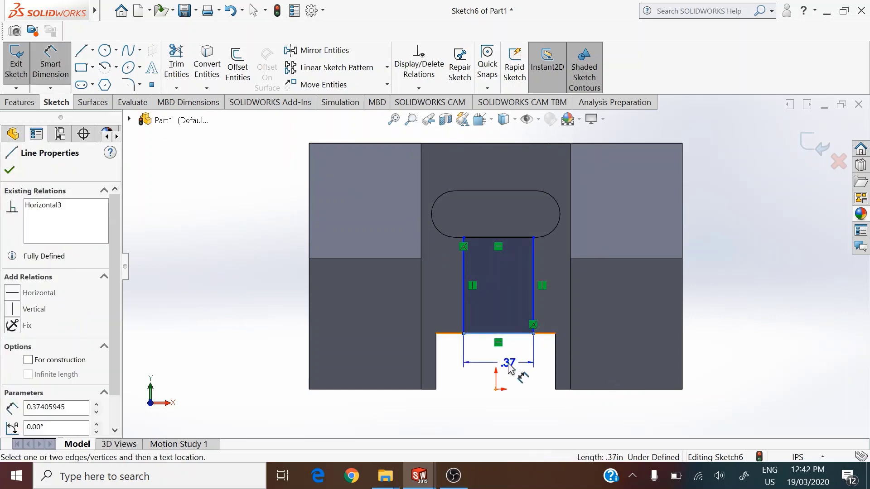
{"action": "left_click", "coordinate": [512, 374]}
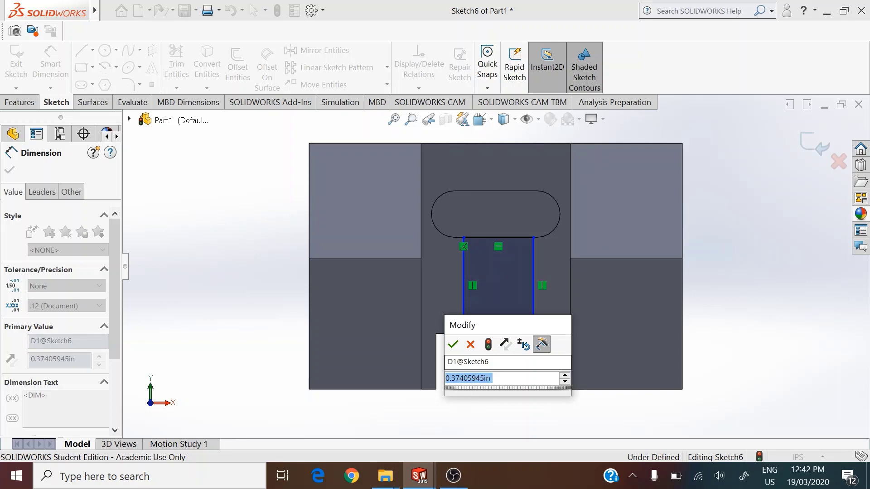
{"action": "type", "text": ".32"}
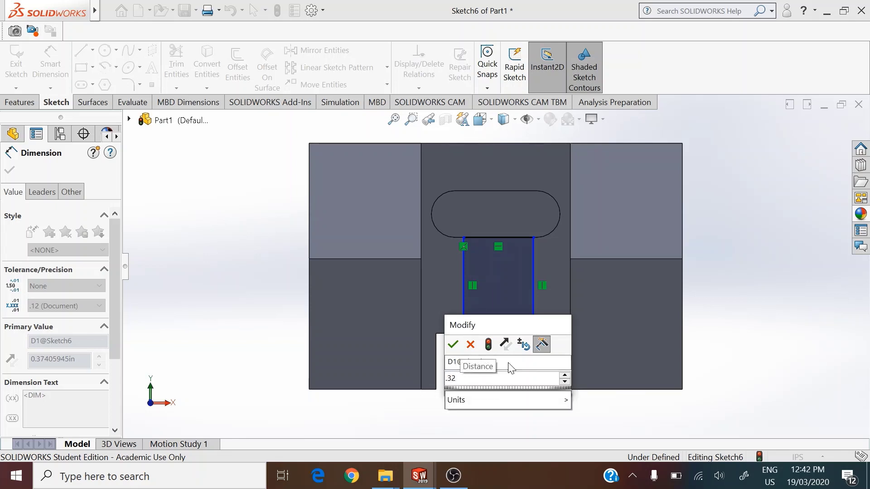
{"action": "key", "text": "Return"}
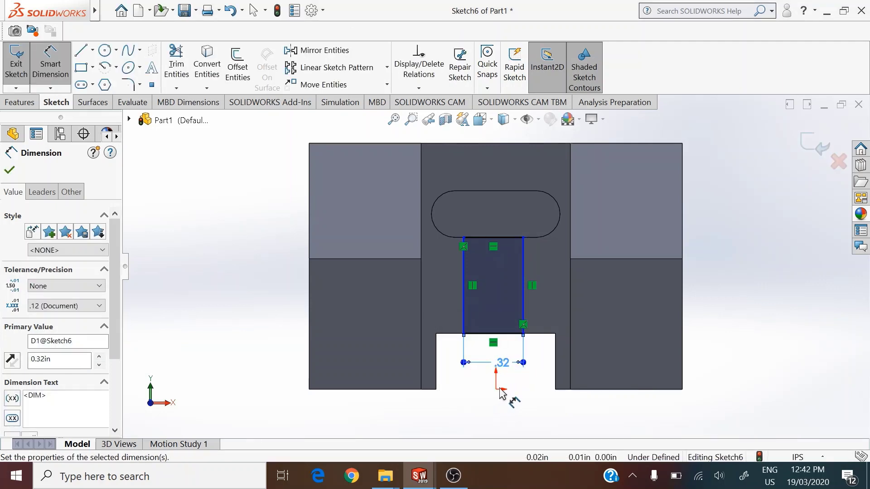
{"action": "key", "text": "Escape"}
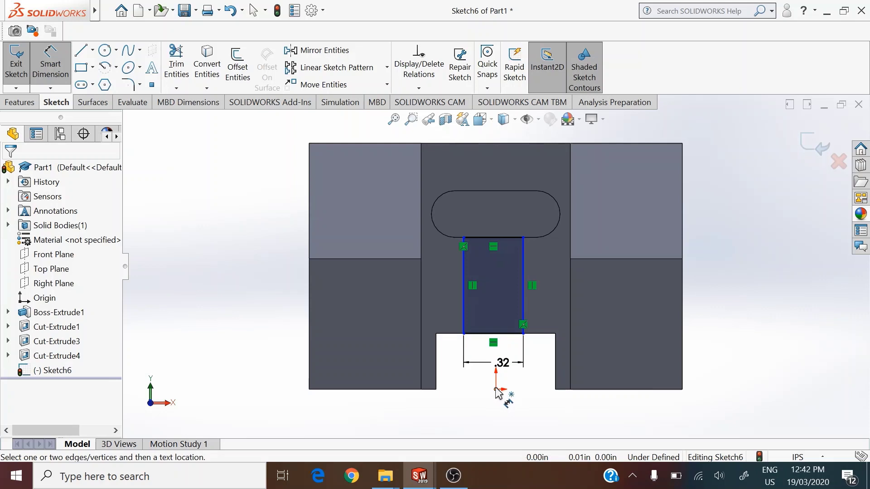
Dimension the horizontal distance from the origin to the narrow rectangle's left side as 0.16 in.
{"action": "left_click", "coordinate": [496, 389]}
{"action": "left_click", "coordinate": [463, 322]}
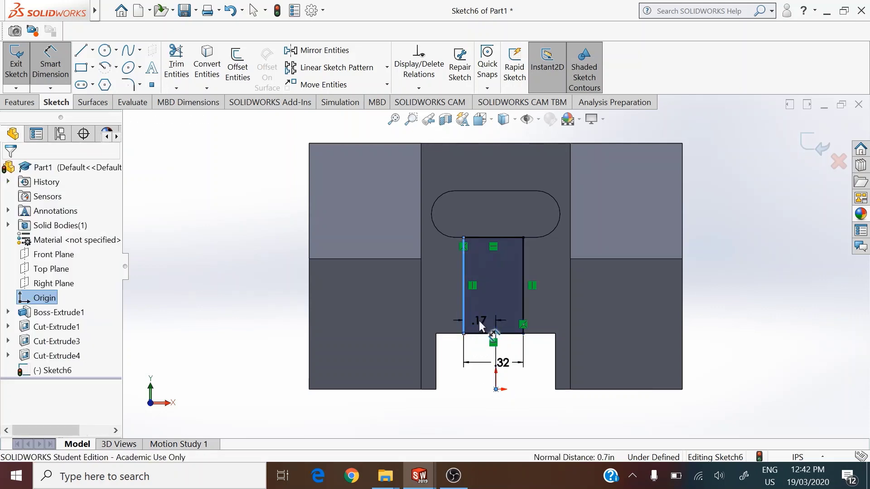
{"action": "left_click", "coordinate": [480, 320]}
{"action": "type", "text": ".16"}
{"action": "key", "text": "Return"}
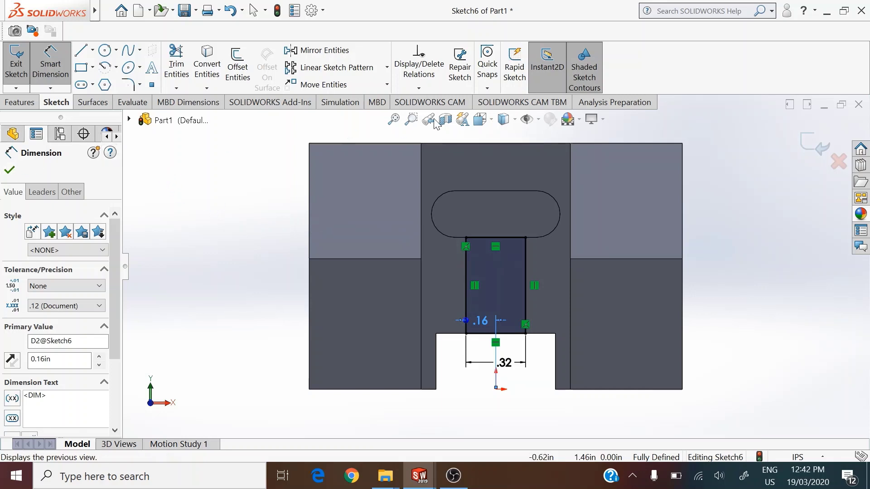
Cut the rectangle below the slot 0.04 in deep with a Blind Extruded Cut.
{"action": "left_click", "coordinate": [480, 119]}
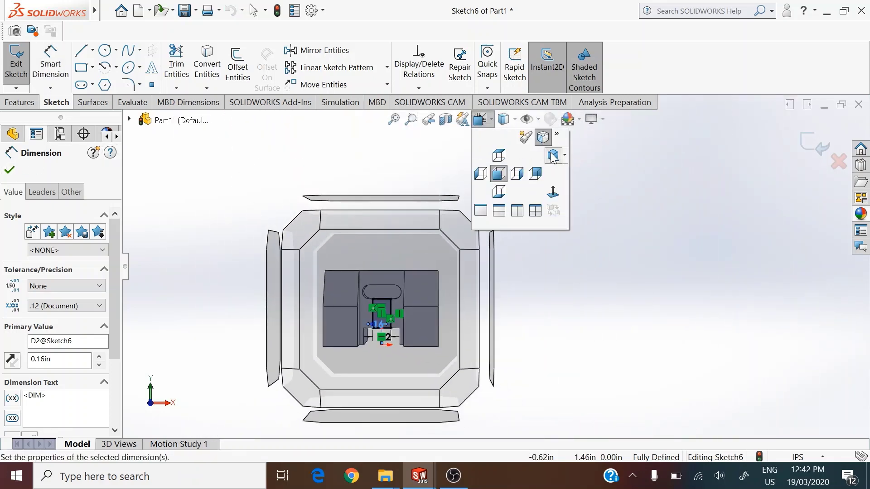
{"action": "left_click", "coordinate": [552, 155]}
{"action": "left_click", "coordinate": [27, 103]}
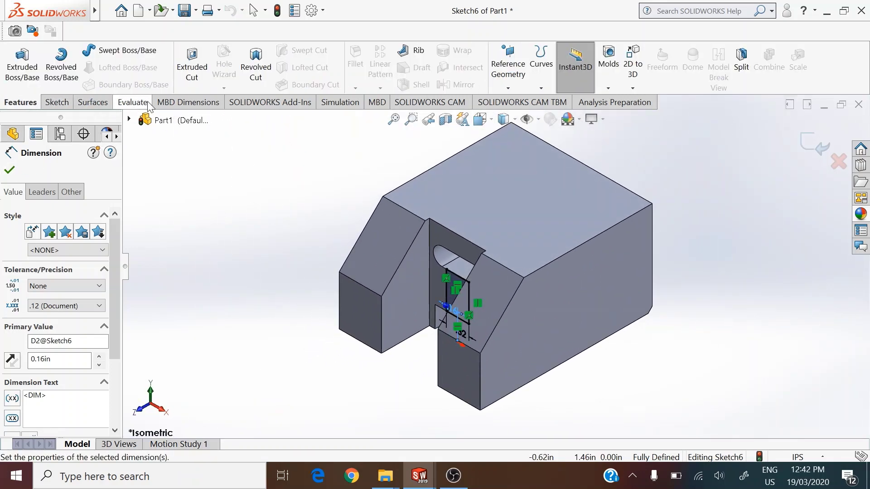
{"action": "left_click", "coordinate": [192, 63]}
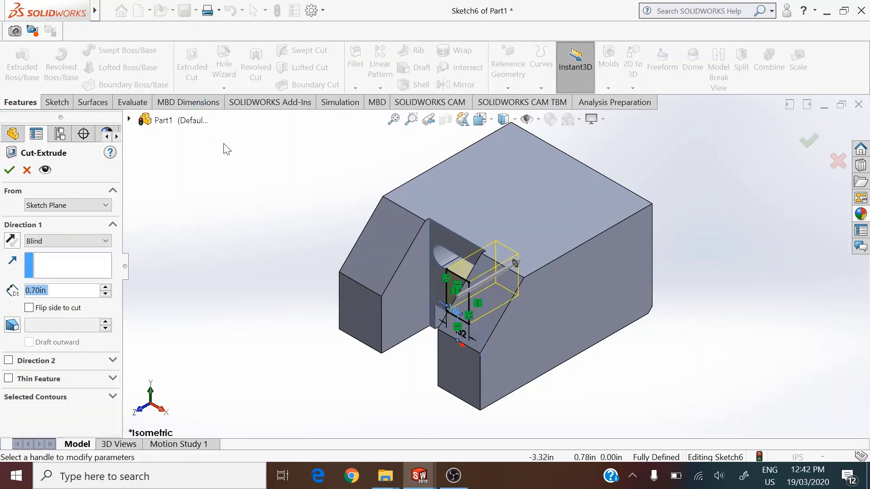
{"action": "type", "text": ".04"}
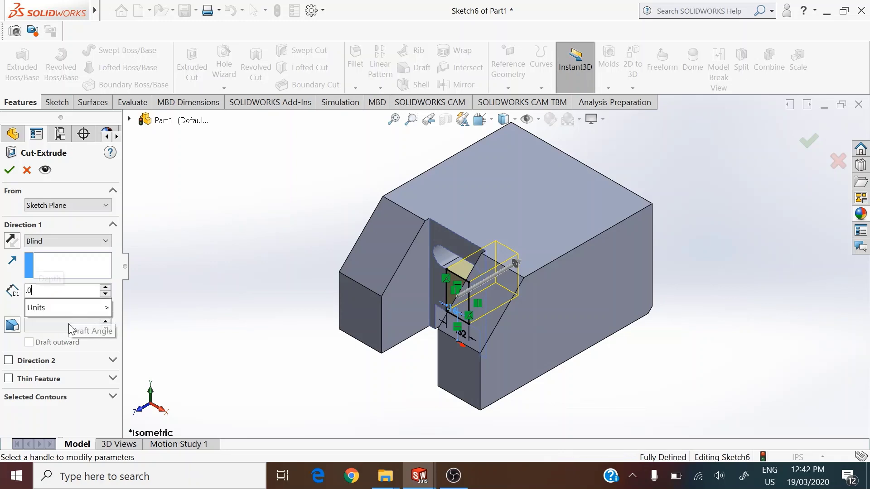
{"action": "key", "text": "Return"}
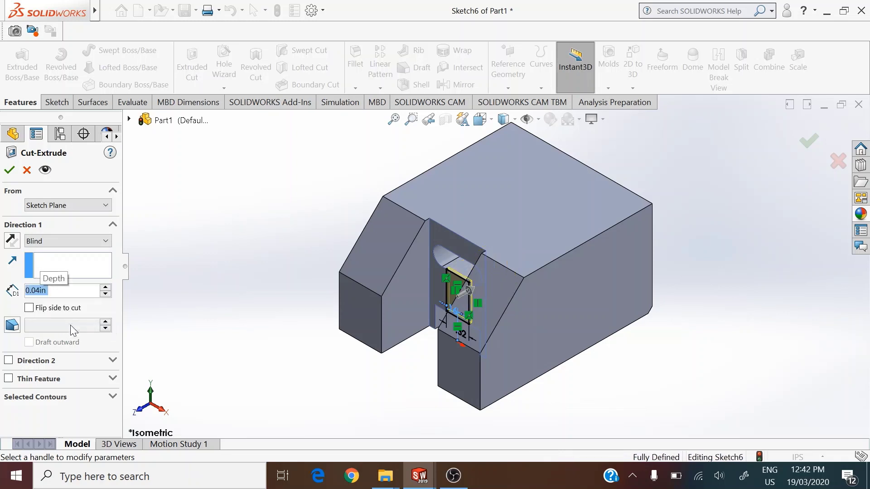
{"action": "left_click", "coordinate": [9, 171]}
{"action": "scroll", "coordinate": [349, 297], "scroll_direction": "down", "scroll_amount": 2}
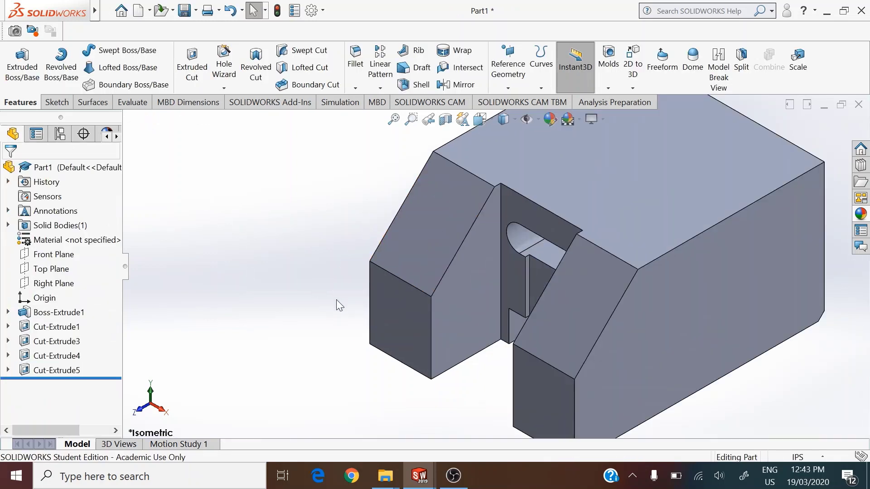
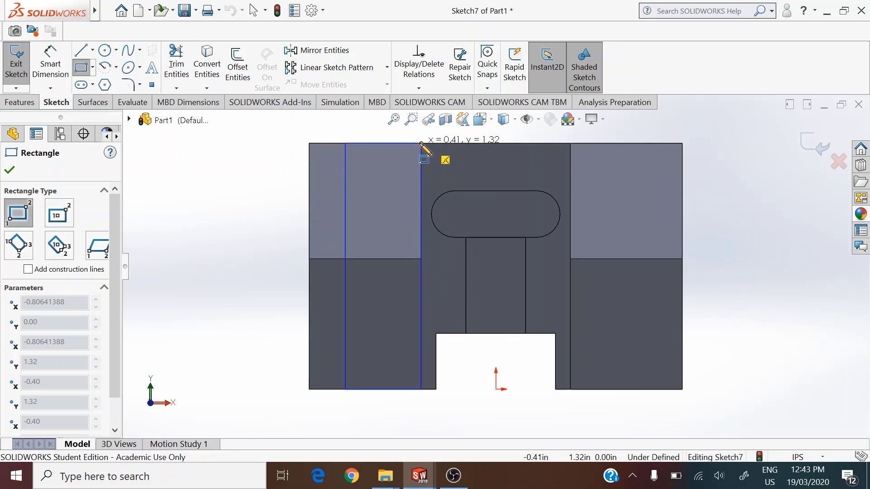
Sketch a second full-height rectangle over the right leg, from the notch's upper right corner down to the block's bottom edge.
{"action": "left_click", "coordinate": [571, 144]}
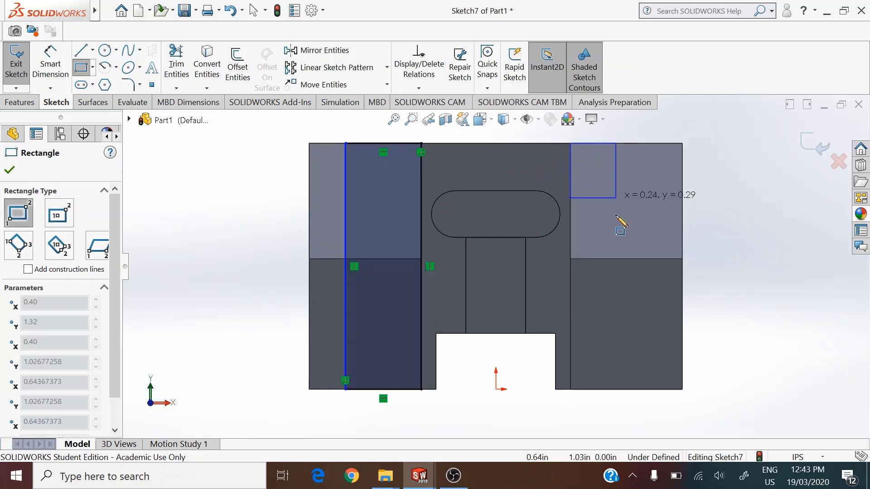
{"action": "left_click", "coordinate": [651, 389]}
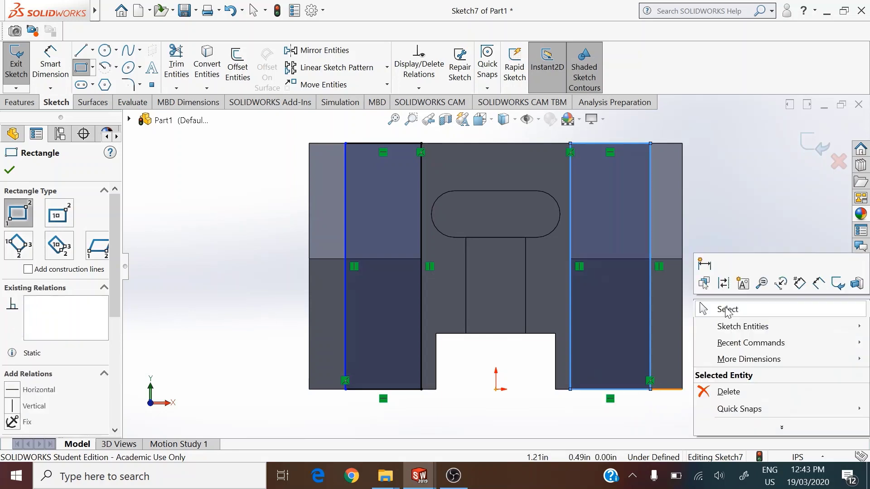
{"action": "key", "text": "Escape"}
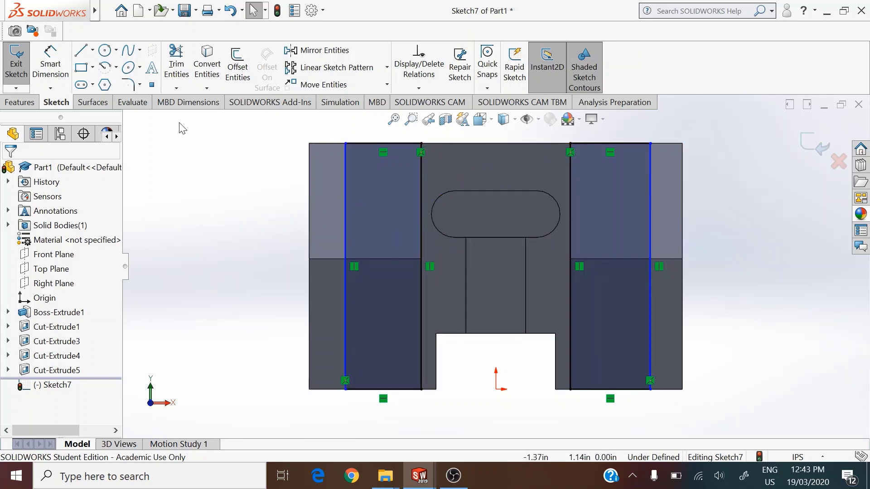
Dimension the distance between the outer sides of the two leg rectangles as 1.64 in.
{"action": "left_click", "coordinate": [58, 75]}
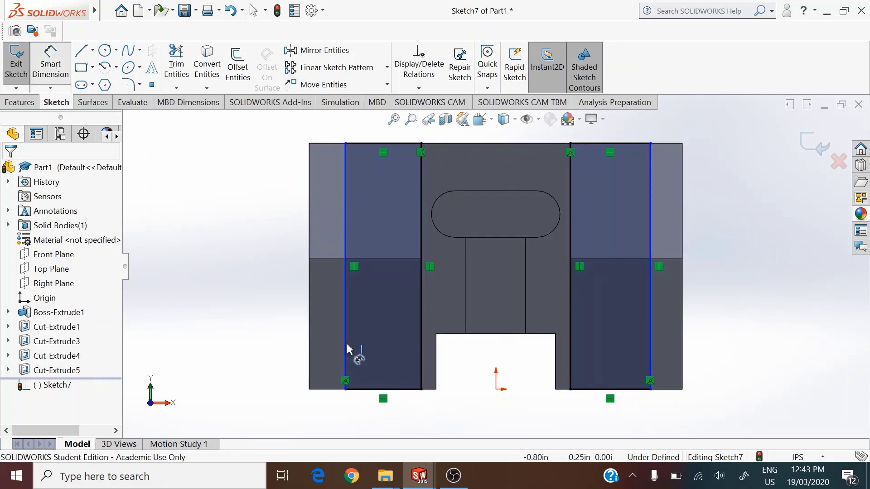
{"action": "left_click", "coordinate": [347, 354]}
{"action": "left_click", "coordinate": [652, 358]}
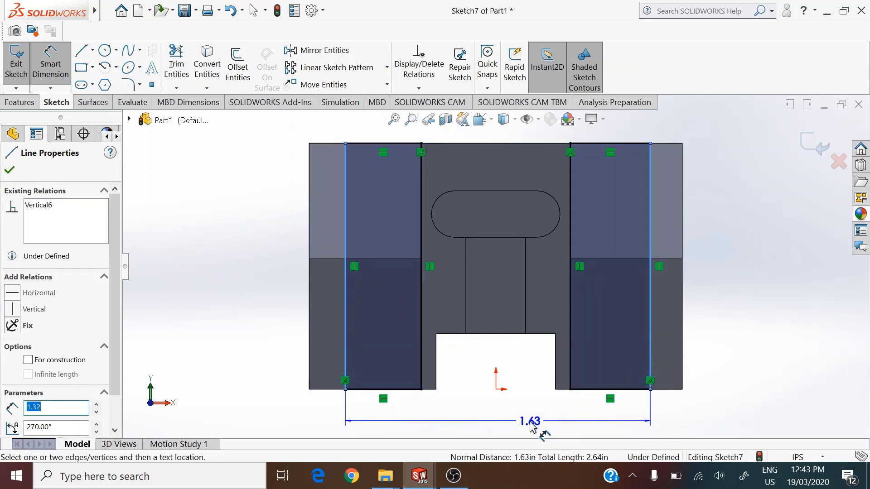
{"action": "left_click", "coordinate": [530, 426]}
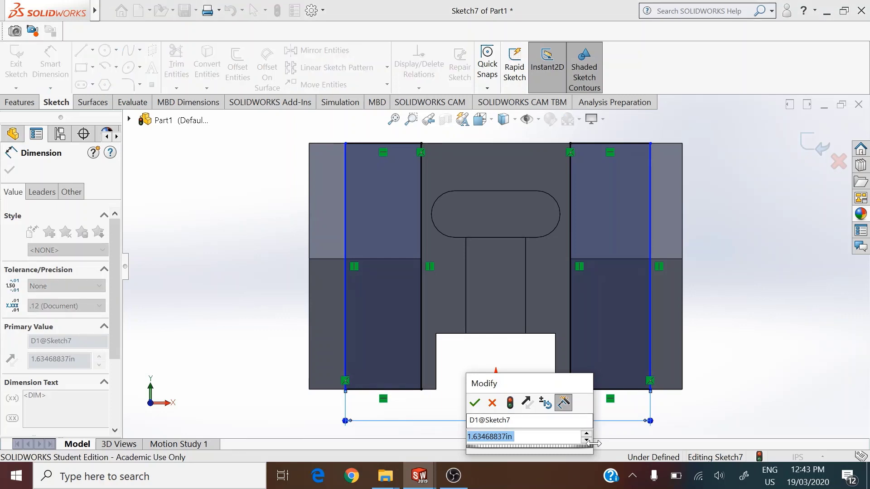
{"action": "type", "text": "1.63"}
{"action": "key", "text": "Return"}
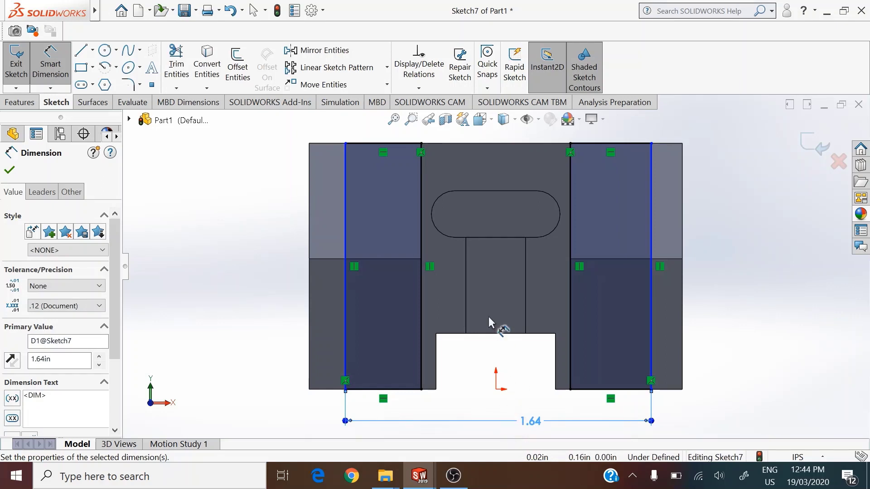
{"action": "key", "text": "Escape"}
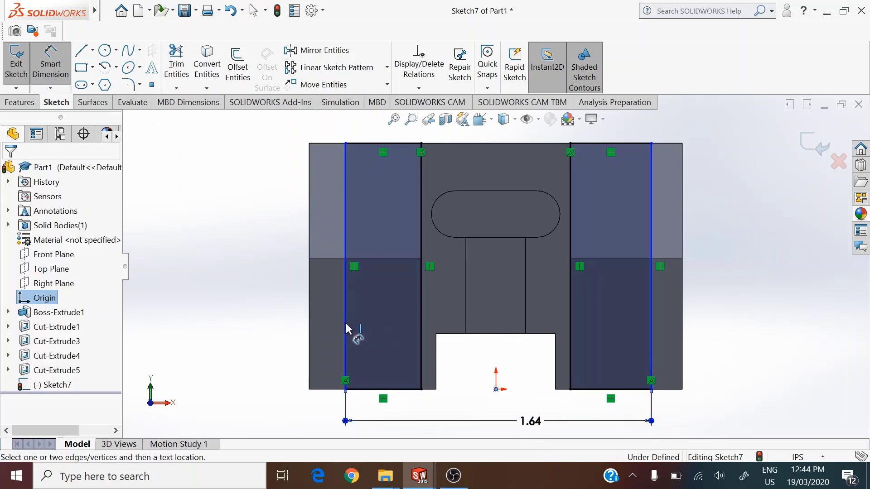
Dimension the horizontal distance from the left rectangle's outer side to the origin as 0.82 in.
{"action": "left_click", "coordinate": [345, 244]}
{"action": "left_click", "coordinate": [496, 389]}
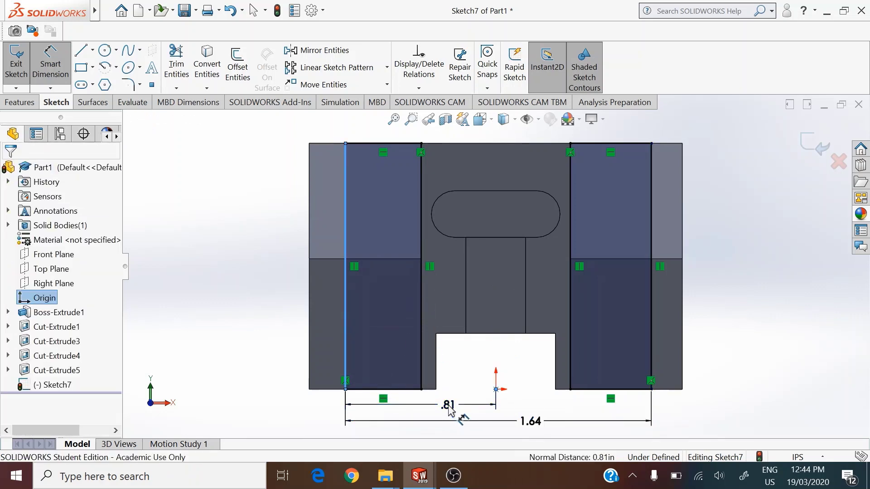
{"action": "left_click", "coordinate": [448, 409]}
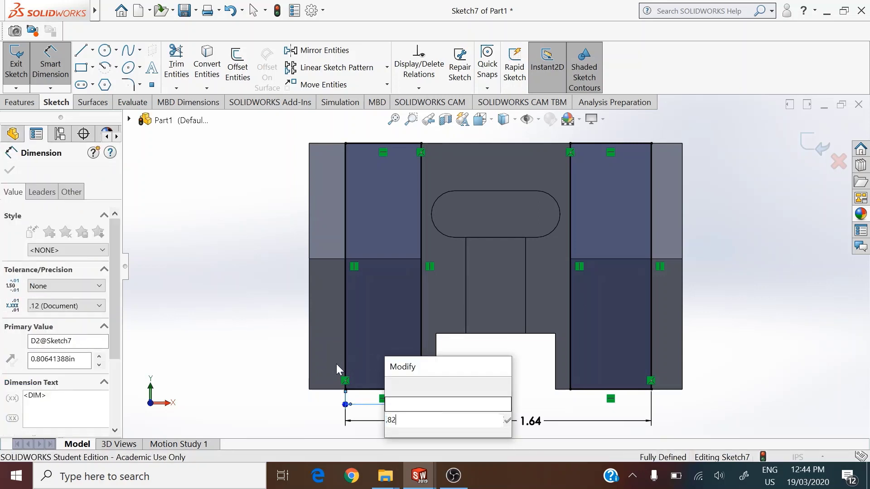
{"action": "key", "text": "Return"}
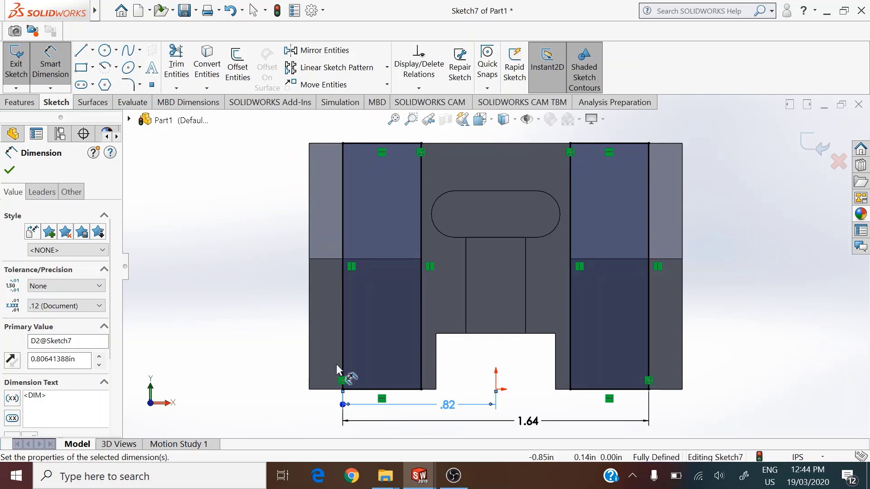
{"action": "left_click", "coordinate": [9, 169]}
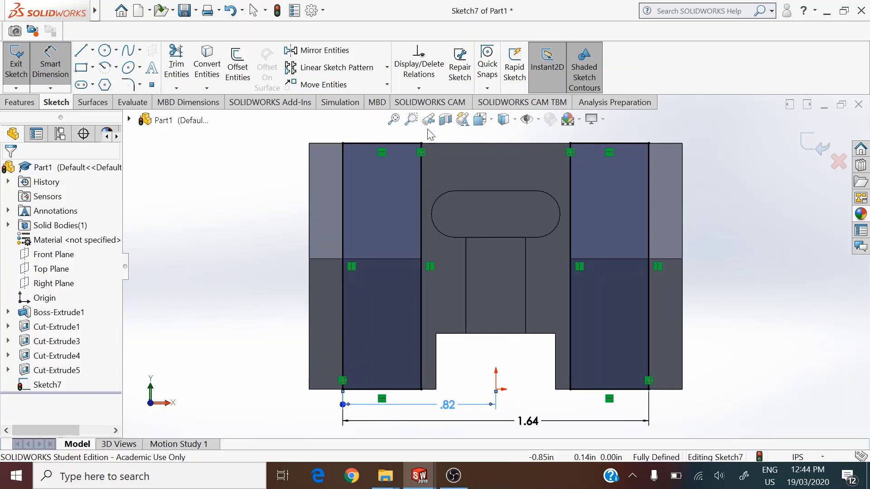
{"action": "left_click", "coordinate": [486, 122]}
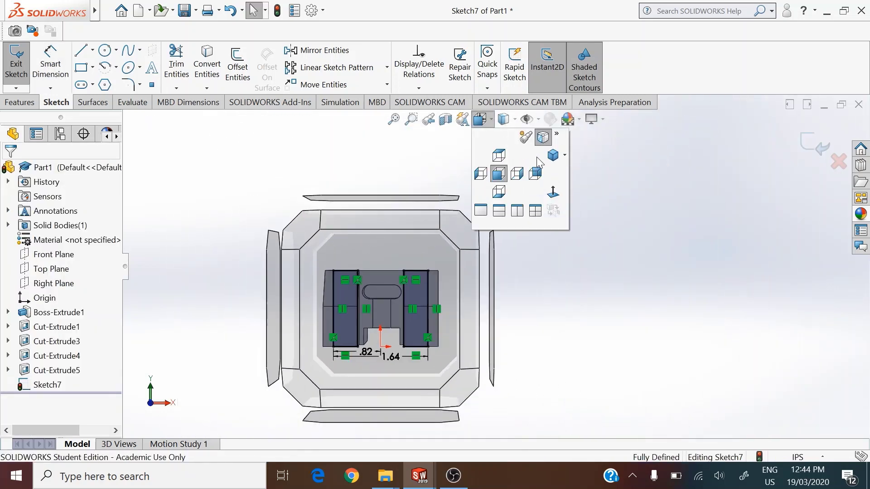
{"action": "key", "text": "ctrl+7"}
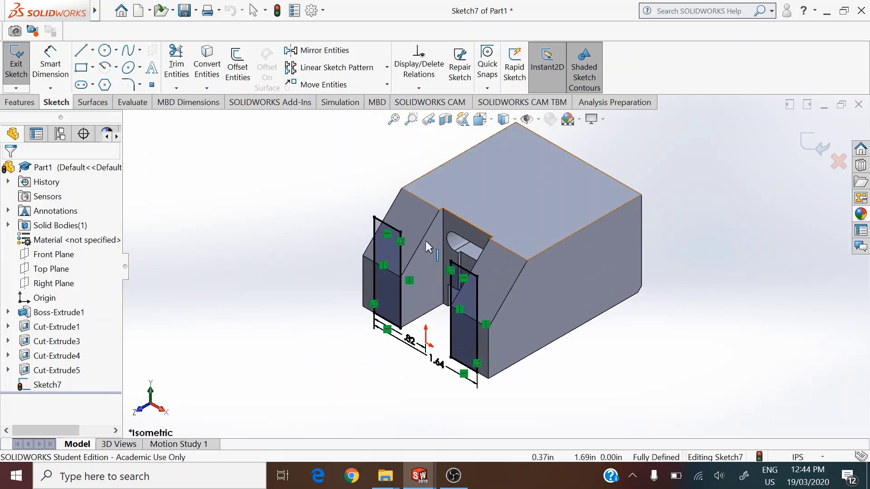
Cut both leg rectangles 1.44 in deep with a Blind Extruded Cut starting from the sketch plane, entering the depth as 2.44-1.
{"action": "left_click", "coordinate": [19, 102]}
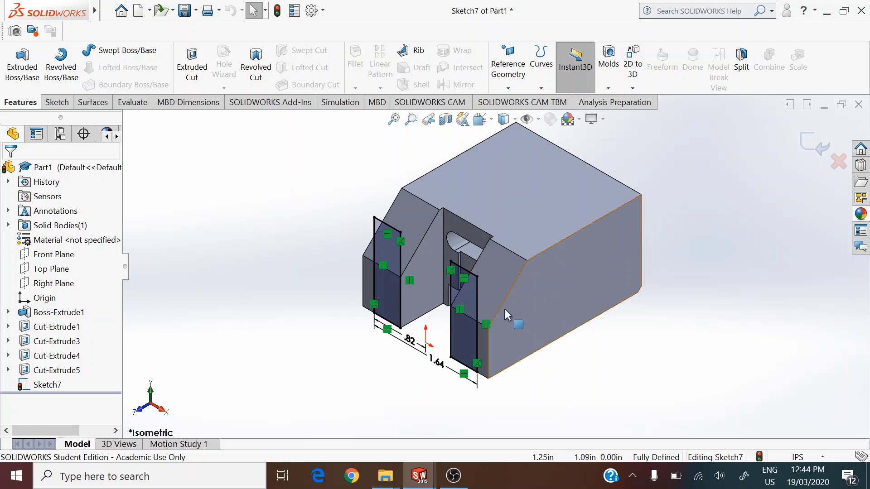
{"action": "left_click", "coordinate": [191, 65]}
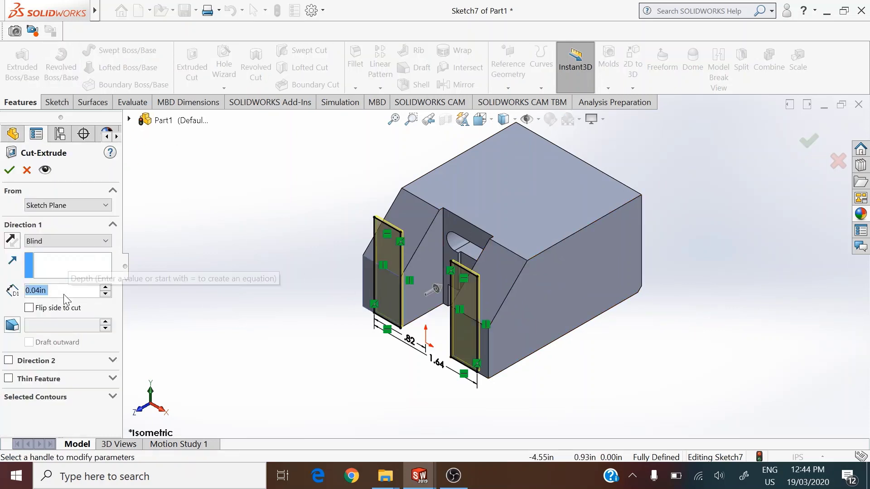
{"action": "type", "text": "2.44-"}
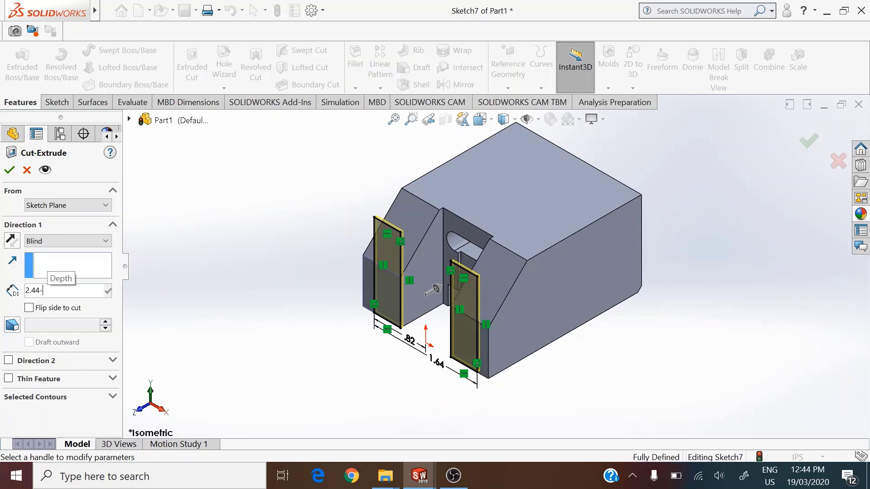
{"action": "type", "text": "1"}
{"action": "key", "text": "Return"}
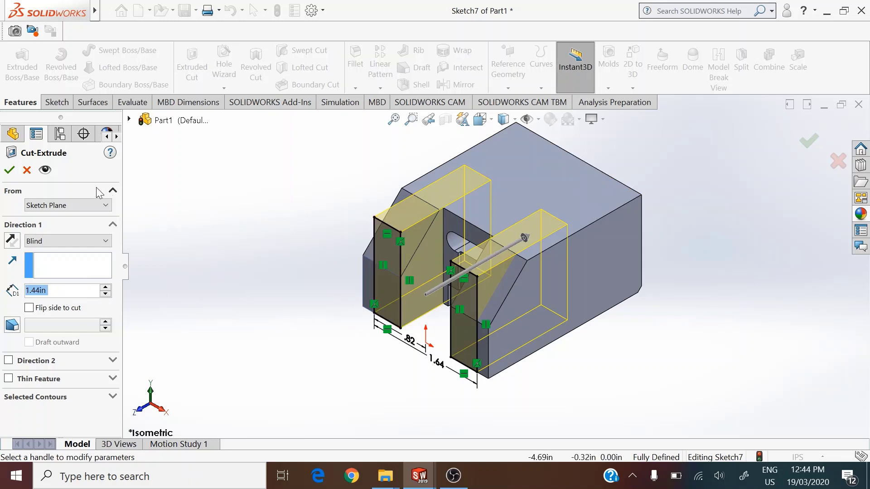
{"action": "left_click", "coordinate": [79, 206]}
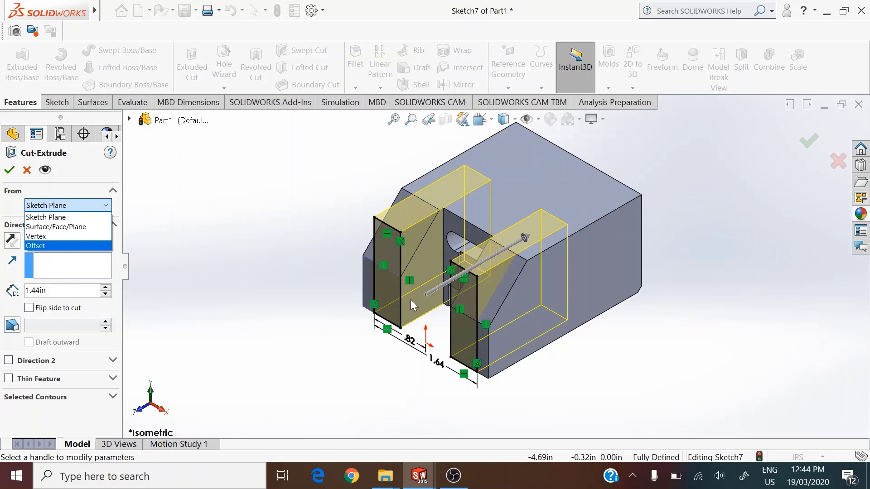
{"action": "left_click", "coordinate": [32, 205]}
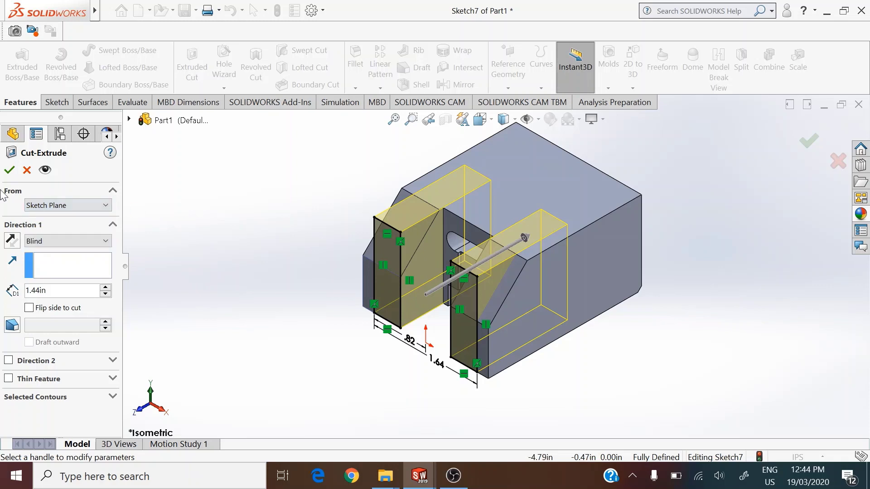
{"action": "left_click", "coordinate": [10, 172]}
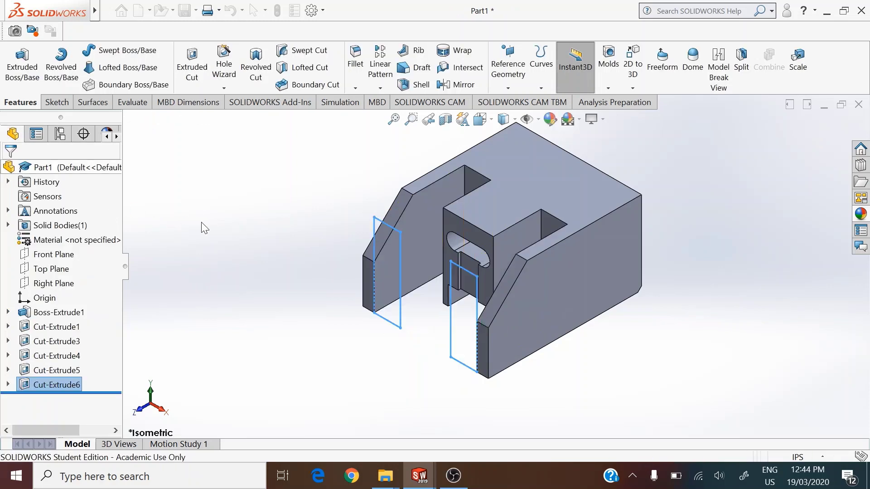
Start a sketch on the back face of the left leg cut and view it from the front.
{"action": "left_click", "coordinate": [475, 180]}
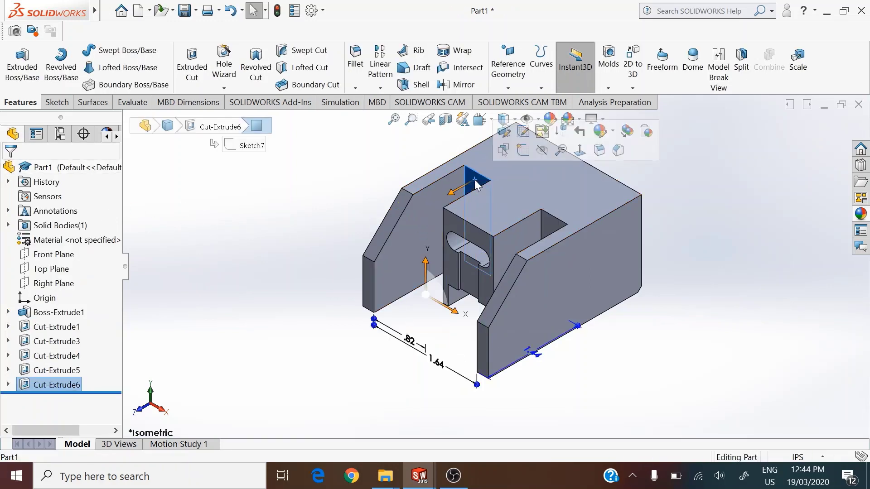
{"action": "left_click", "coordinate": [681, 281]}
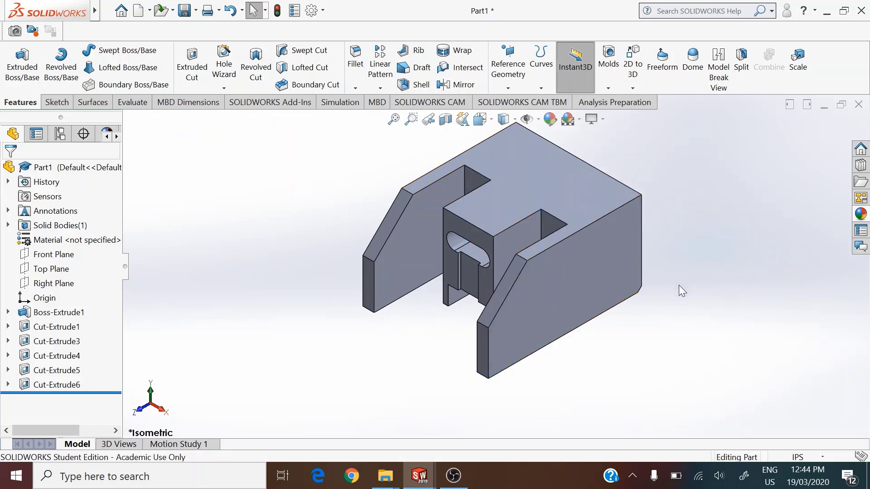
{"action": "middle_click_drag", "start_coordinate": [654, 294], "coordinate": [641, 329]}
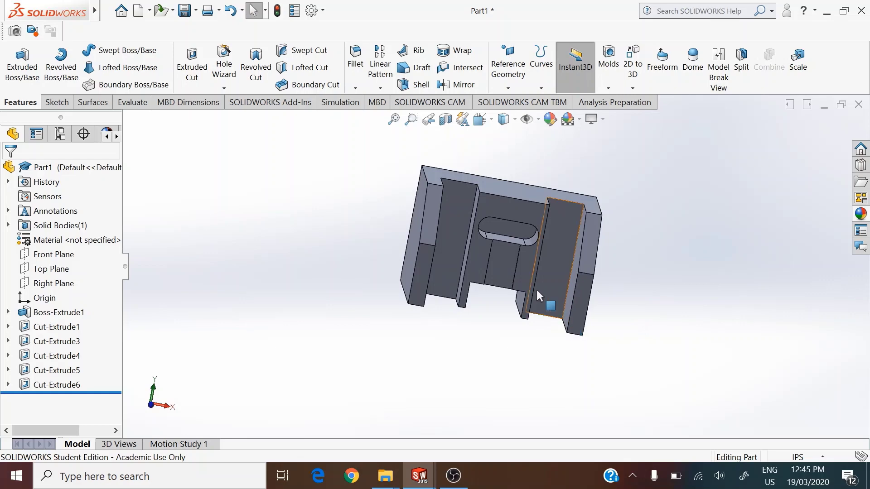
{"action": "left_click", "coordinate": [440, 266]}
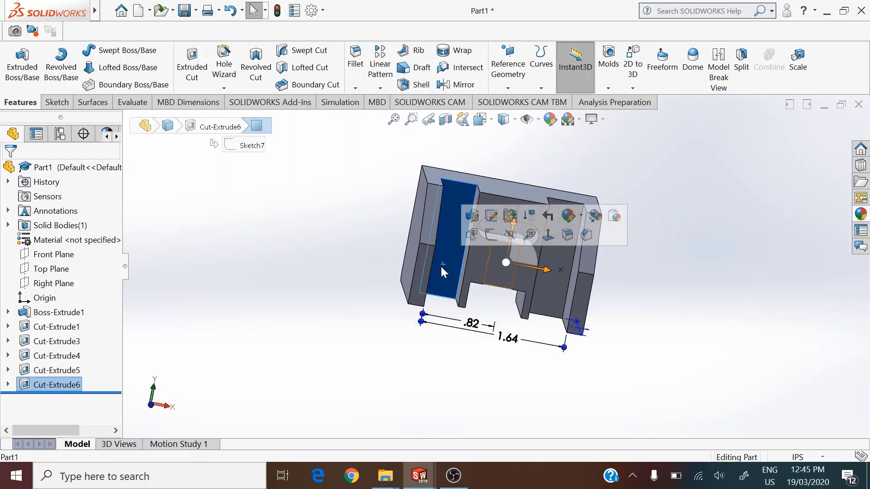
{"action": "left_click", "coordinate": [489, 235]}
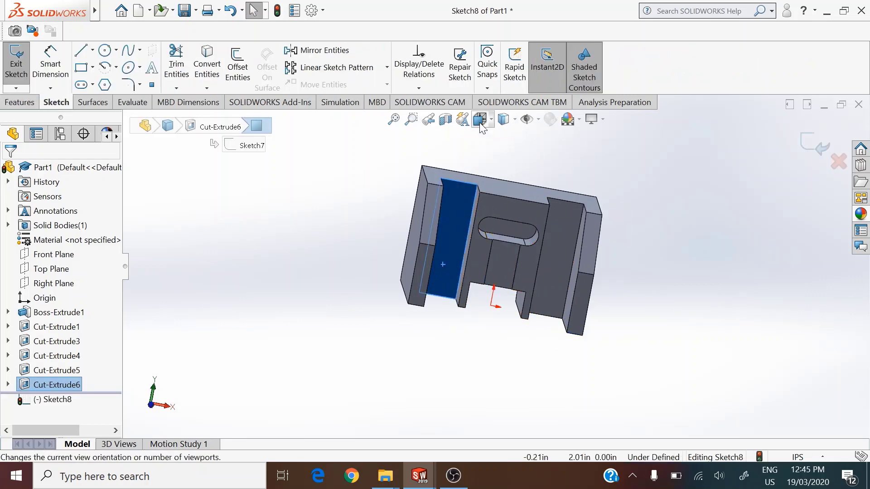
{"action": "left_click", "coordinate": [480, 120]}
{"action": "left_click", "coordinate": [555, 197]}
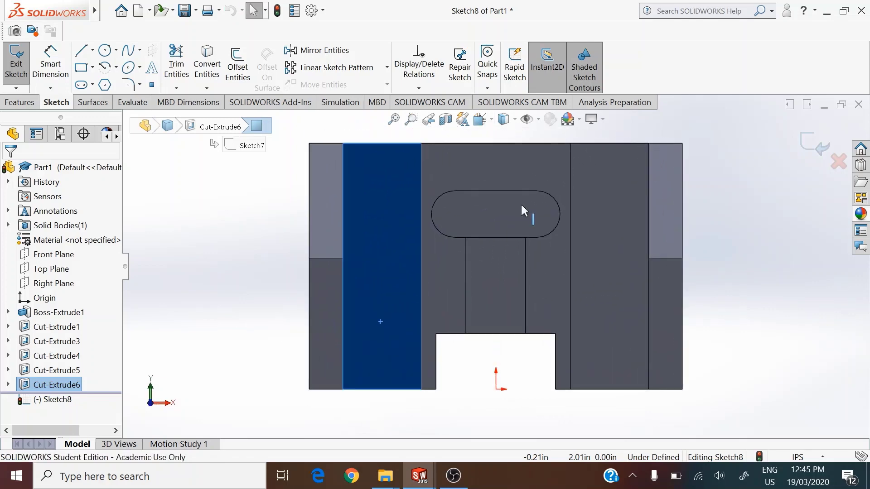
Sketch two rectangles about 0.18 in wide, extending up and outward from the inner lower corners of the left and right leg cuts.
{"action": "left_click", "coordinate": [82, 67]}
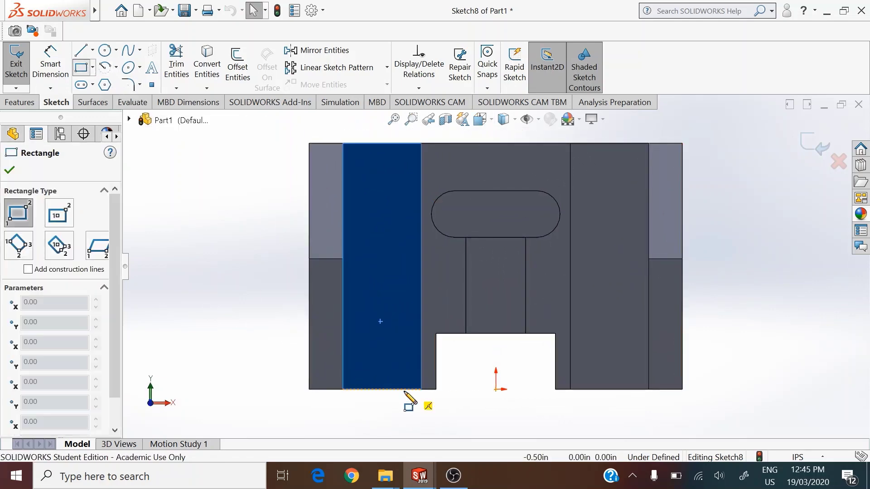
{"action": "left_click", "coordinate": [422, 389]}
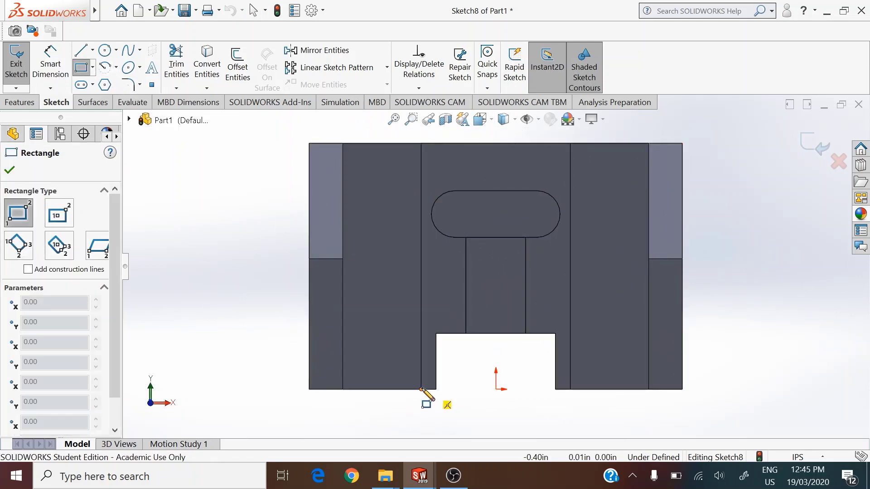
{"action": "left_click", "coordinate": [387, 313]}
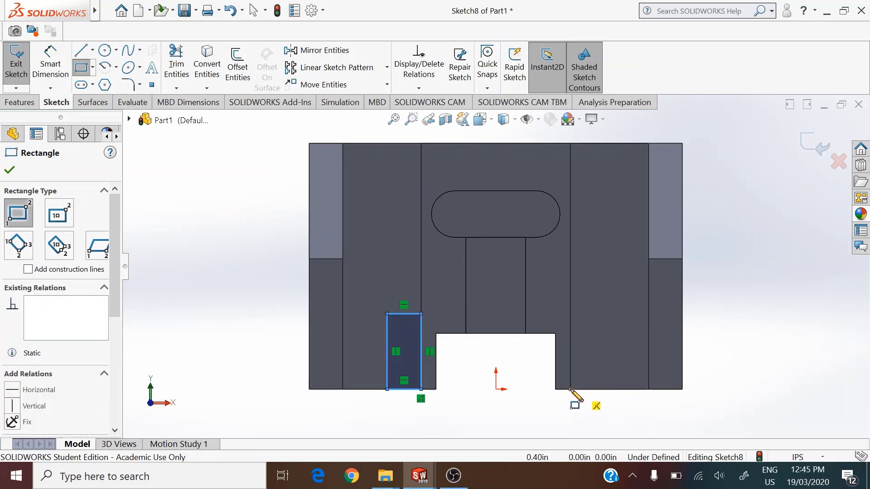
{"action": "left_click", "coordinate": [570, 388]}
{"action": "left_click", "coordinate": [605, 317]}
{"action": "right_click", "coordinate": [734, 310]}
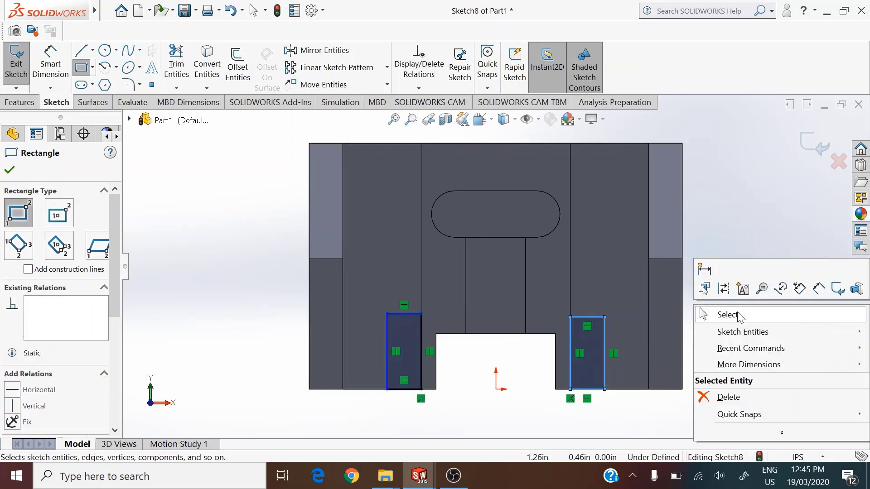
{"action": "left_click", "coordinate": [718, 315]}
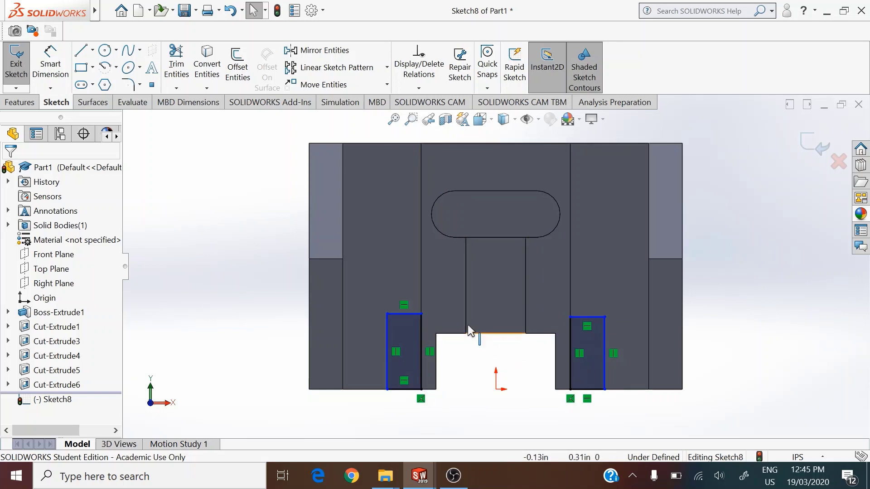
Make the top lines of the two small rectangles collinear.
{"action": "left_click", "coordinate": [407, 314]}
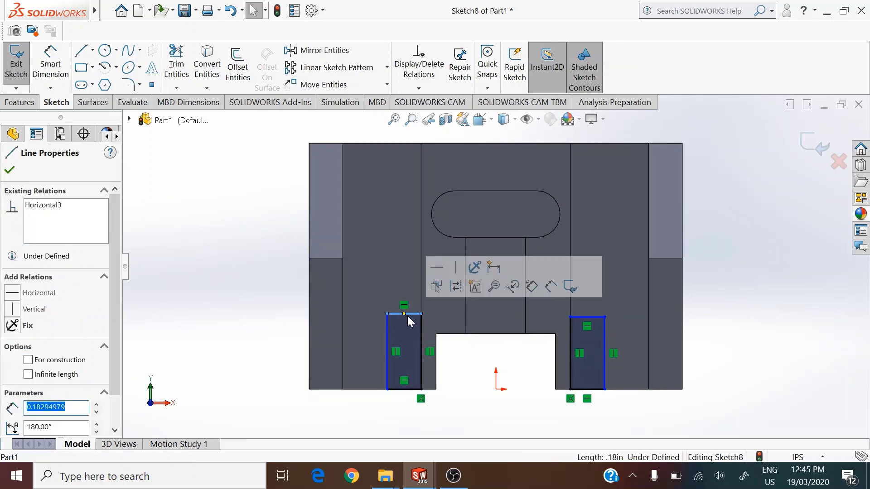
{"action": "left_click", "coordinate": [596, 318], "text": "ctrl"}
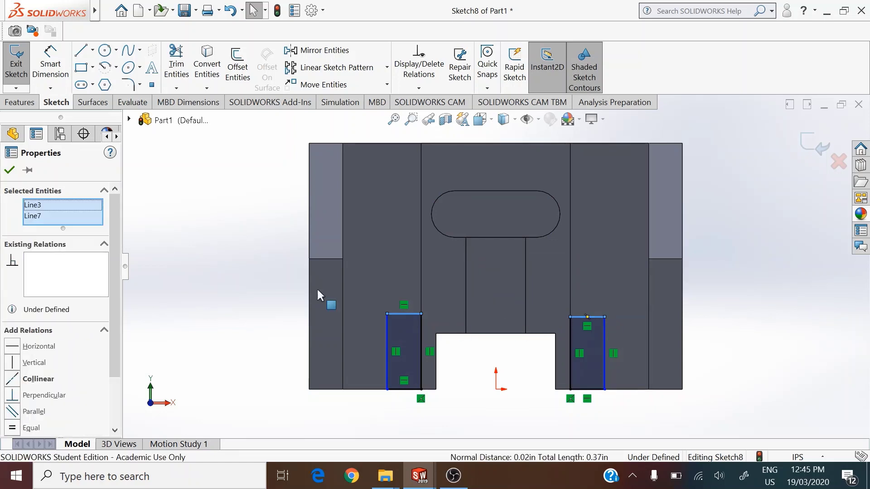
{"action": "left_click", "coordinate": [18, 380]}
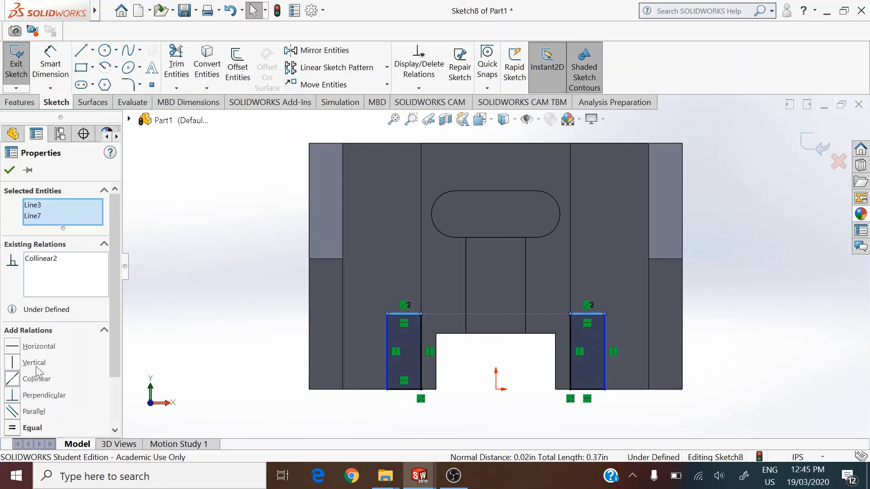
{"action": "left_click", "coordinate": [10, 171]}
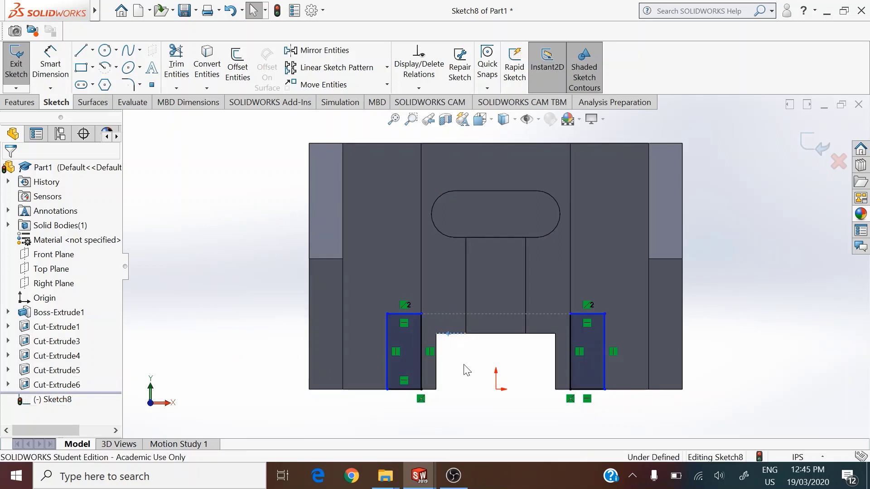
{"action": "right_click", "coordinate": [405, 305]}
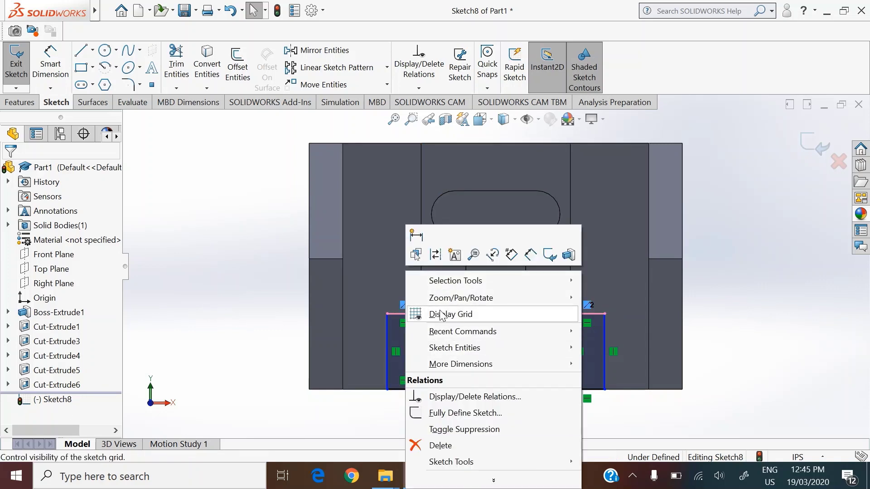
{"action": "left_click", "coordinate": [277, 361]}
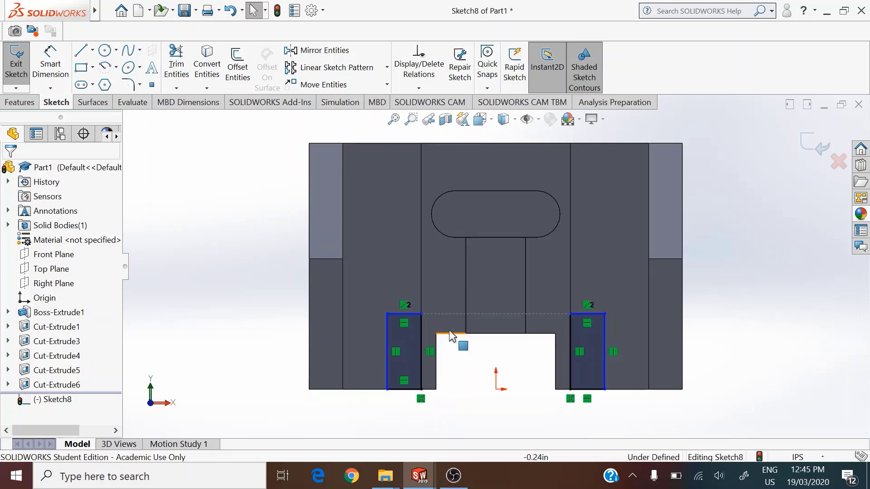
{"action": "left_click", "coordinate": [409, 314]}
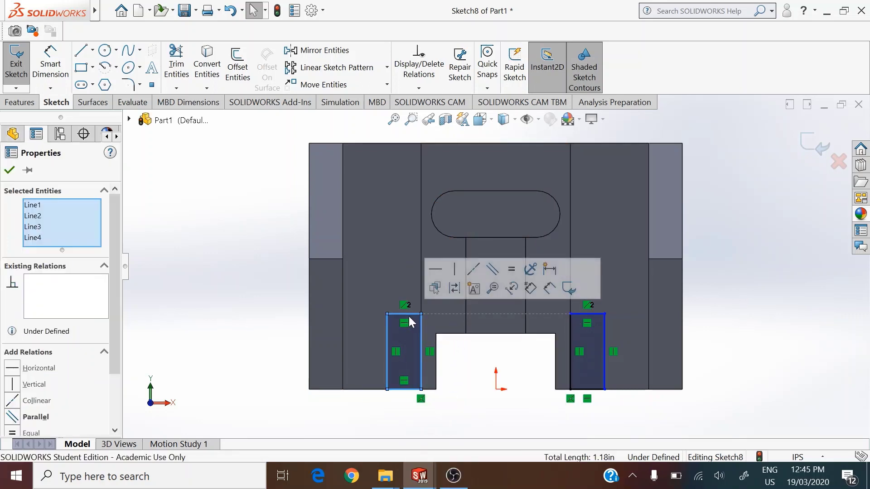
{"action": "key", "text": "Escape"}
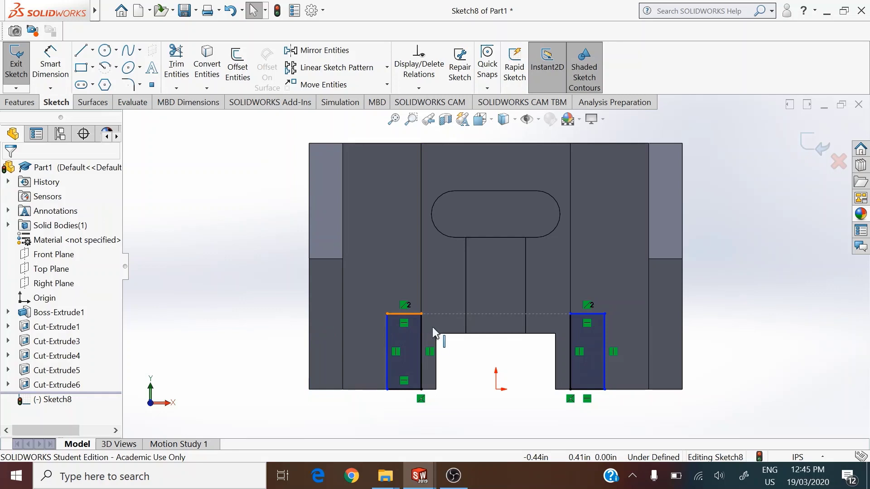
Make the left rectangle's top line collinear with the upper edge of the bottom channel.
{"action": "left_click", "coordinate": [429, 322]}
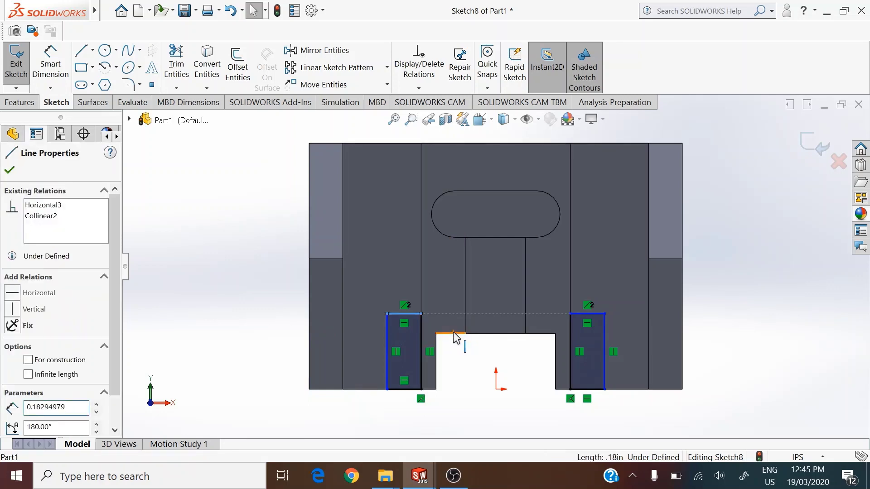
{"action": "left_click", "coordinate": [452, 333], "text": "ctrl"}
{"action": "left_click", "coordinate": [484, 285]}
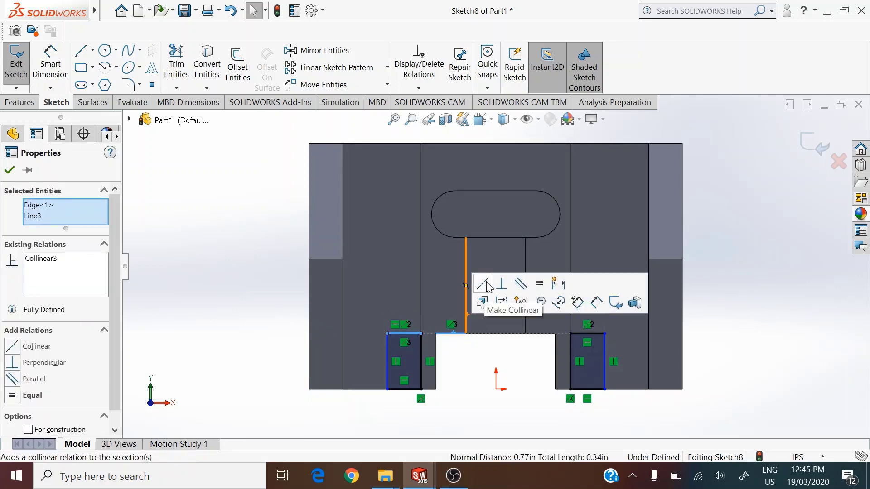
{"action": "left_click", "coordinate": [6, 173]}
Dimension the distance between the outer sides of the two small rectangles as 1.00 in.
{"action": "left_click", "coordinate": [50, 64]}
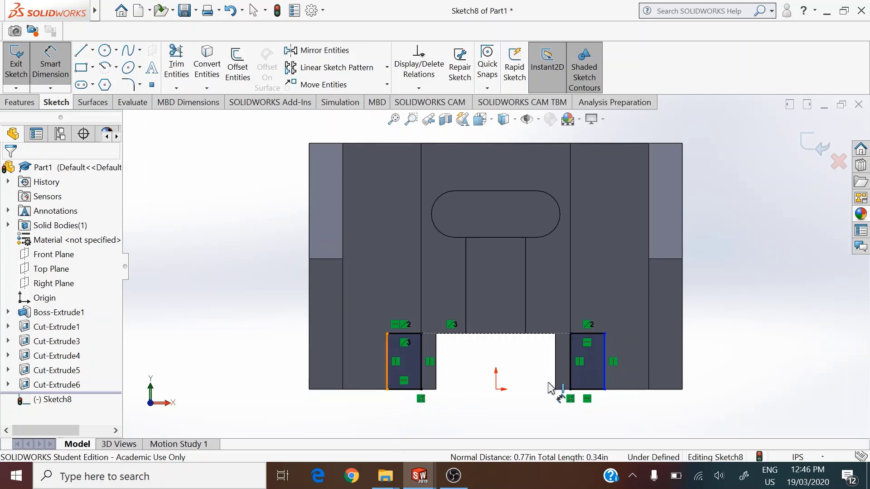
{"action": "left_click", "coordinate": [606, 374]}
{"action": "left_click", "coordinate": [606, 374]}
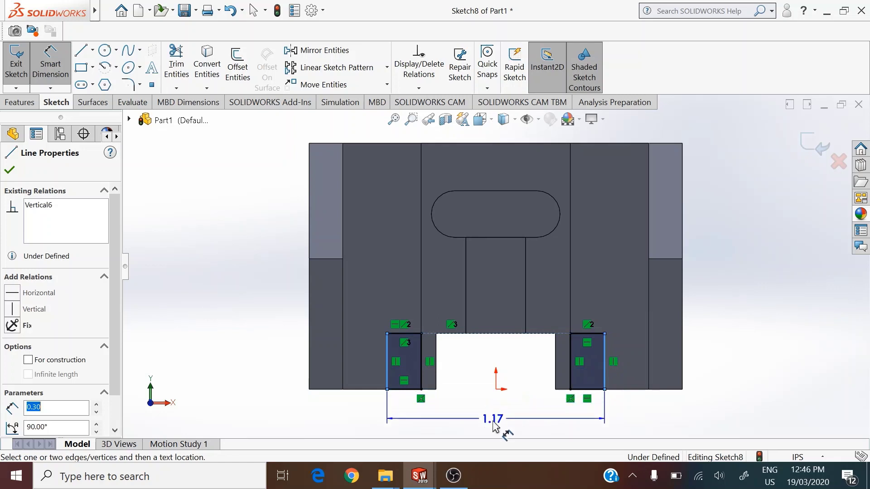
{"action": "left_click", "coordinate": [494, 426]}
{"action": "key", "text": "Return"}
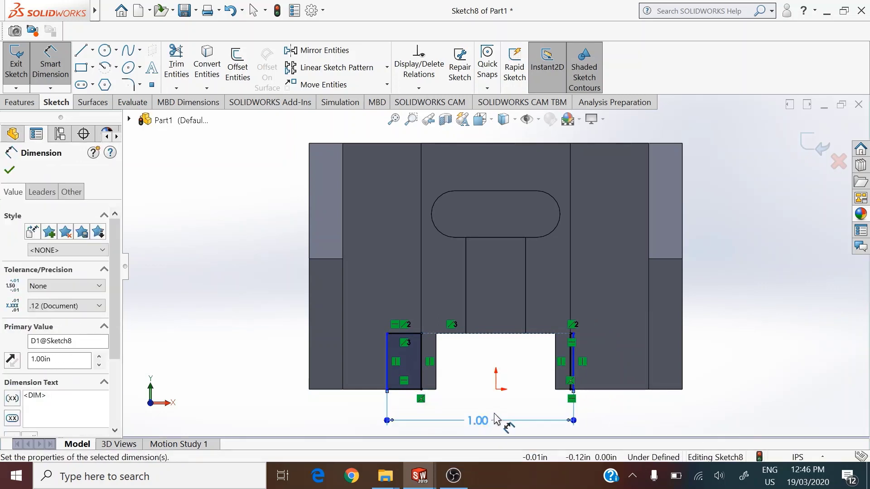
Dimension the horizontal distance from the left small rectangle's outer side to the origin as 0.50 in.
{"action": "left_click", "coordinate": [495, 390]}
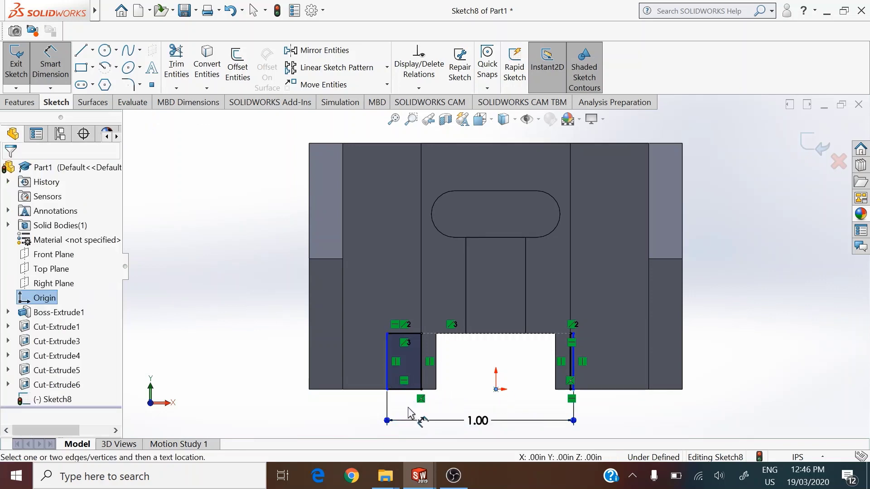
{"action": "left_click", "coordinate": [388, 389]}
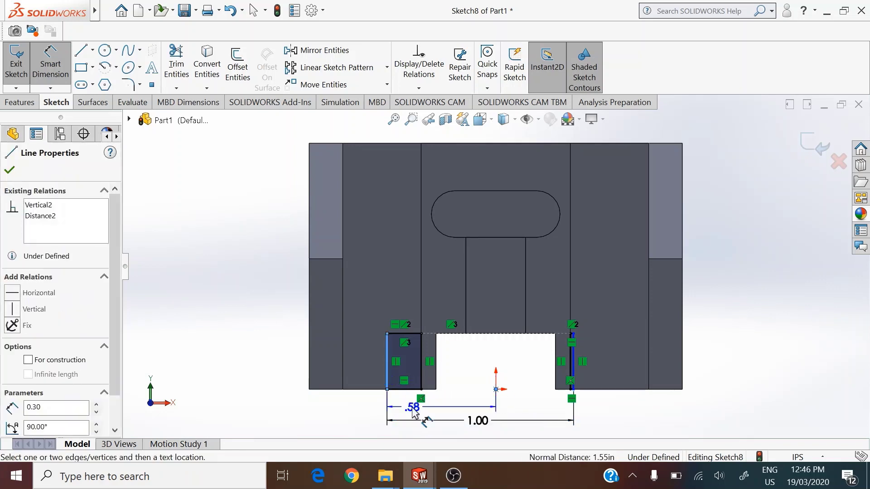
{"action": "left_click", "coordinate": [414, 410]}
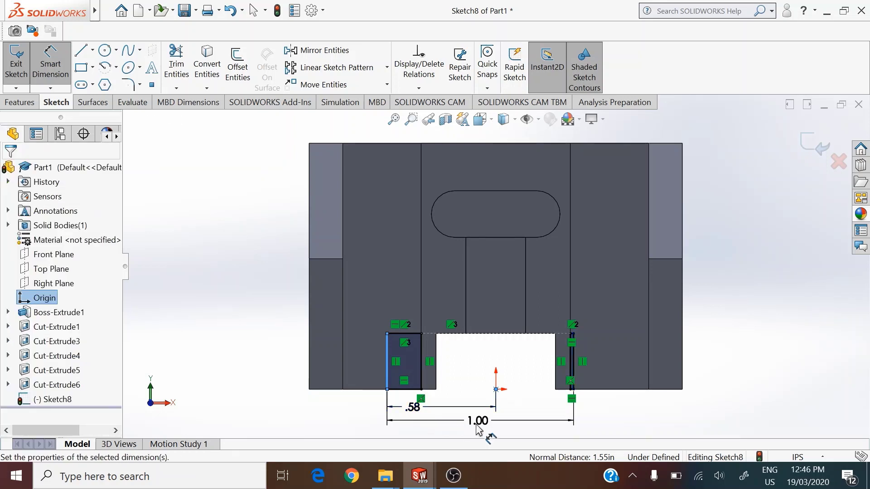
{"action": "type", "text": ".5"}
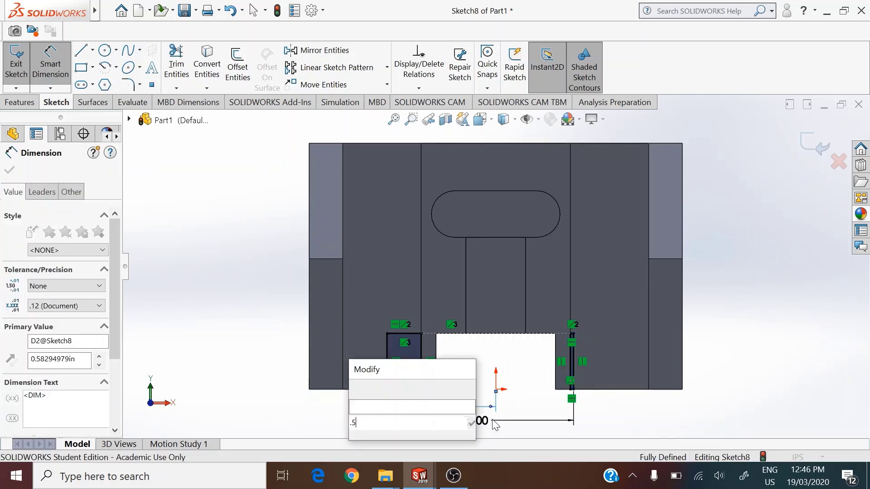
{"action": "key", "text": "Escape"}
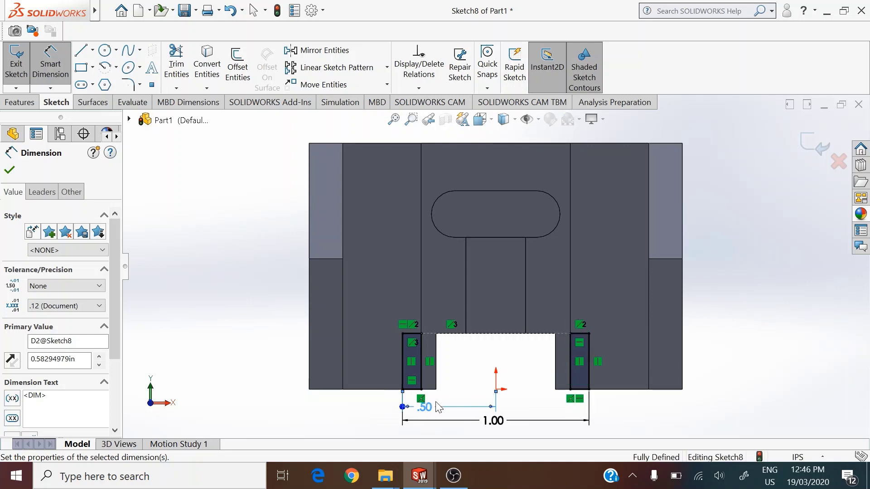
Extrude-cut the two small rectangles through all of the block.
{"action": "left_click", "coordinate": [481, 119]}
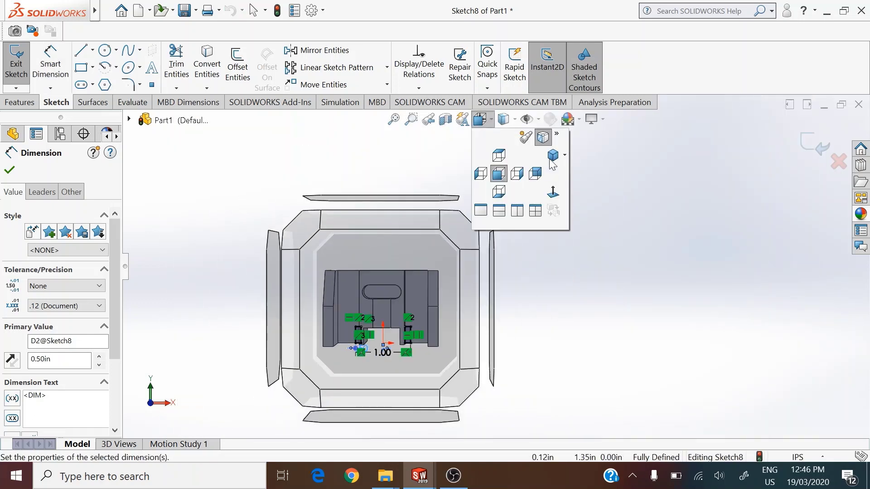
{"action": "left_click", "coordinate": [553, 156]}
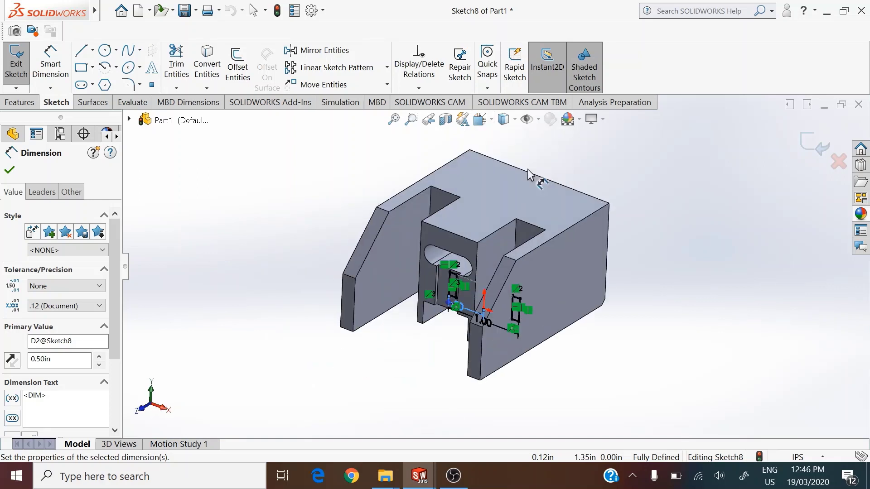
{"action": "left_click", "coordinate": [20, 103]}
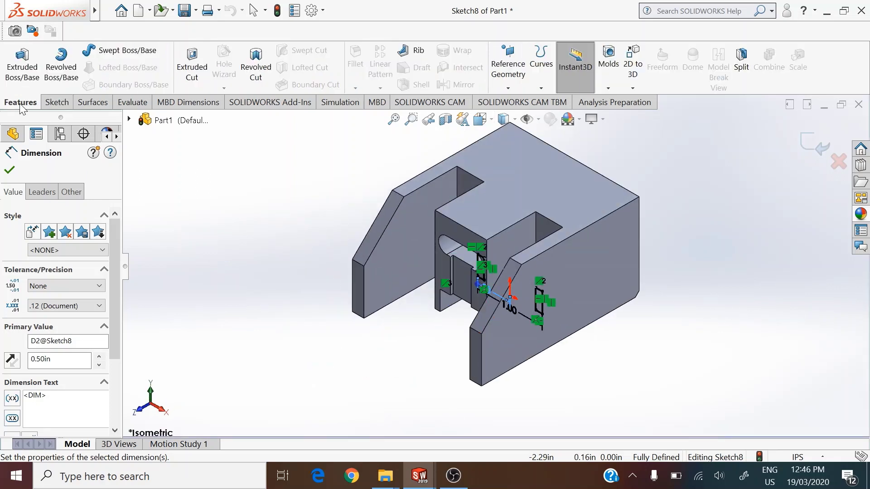
{"action": "left_click", "coordinate": [192, 68]}
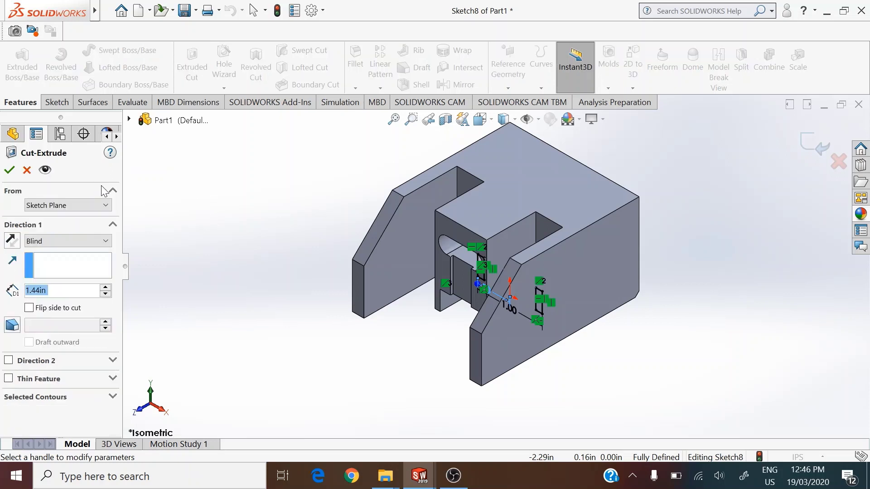
{"action": "left_click", "coordinate": [69, 245]}
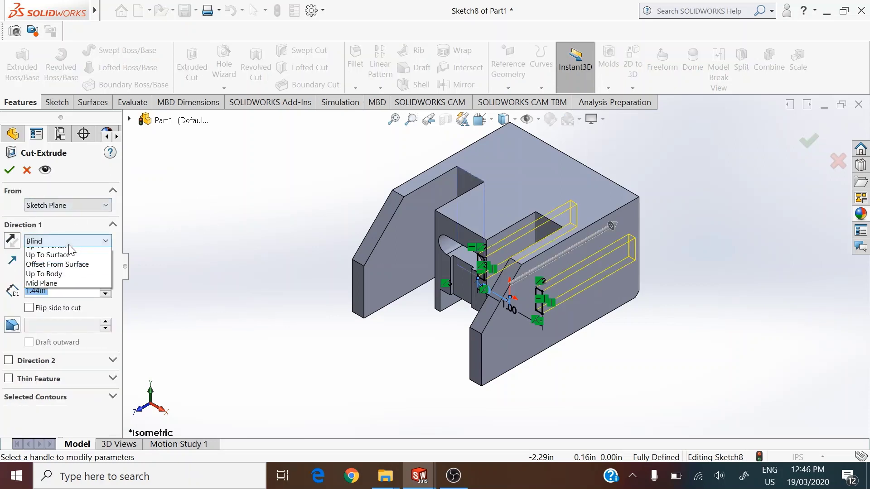
{"action": "left_click", "coordinate": [40, 260]}
{"action": "key", "text": "Return"}
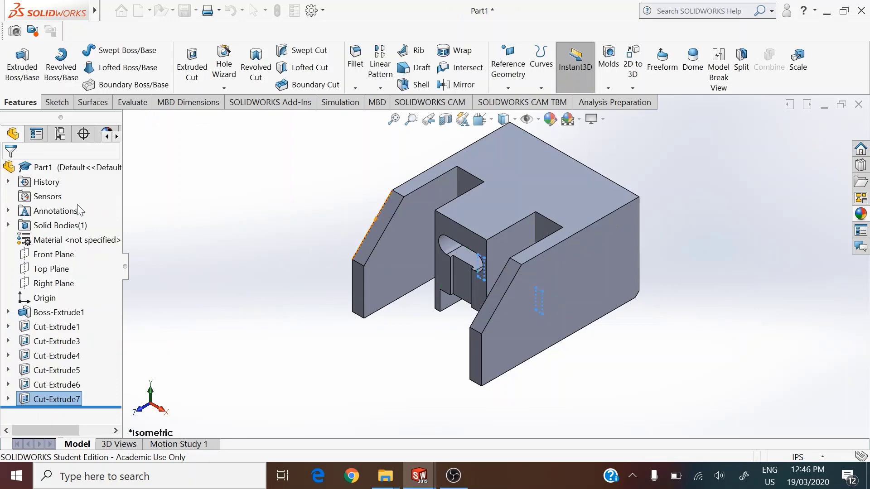
Make the whole part transparent so its internal cuts show.
{"action": "right_click", "coordinate": [72, 169]}
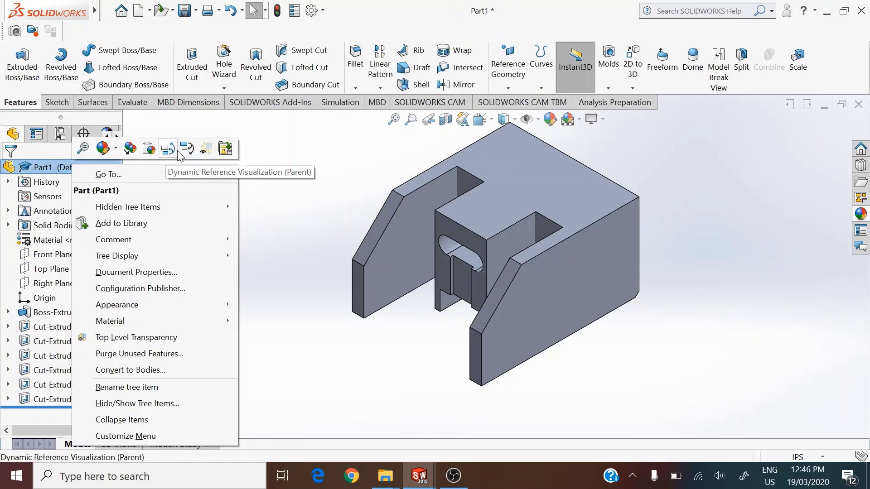
{"action": "left_click", "coordinate": [208, 150]}
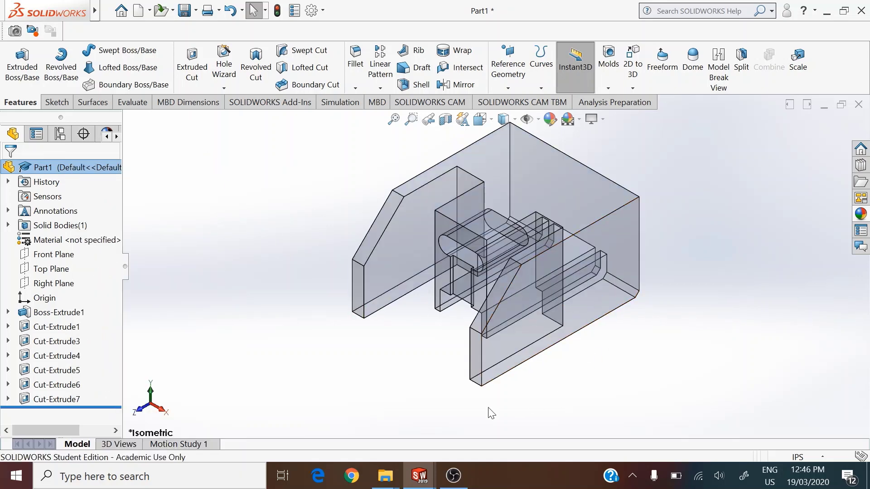
{"action": "left_click", "coordinate": [246, 238]}
{"action": "key", "text": "f"}
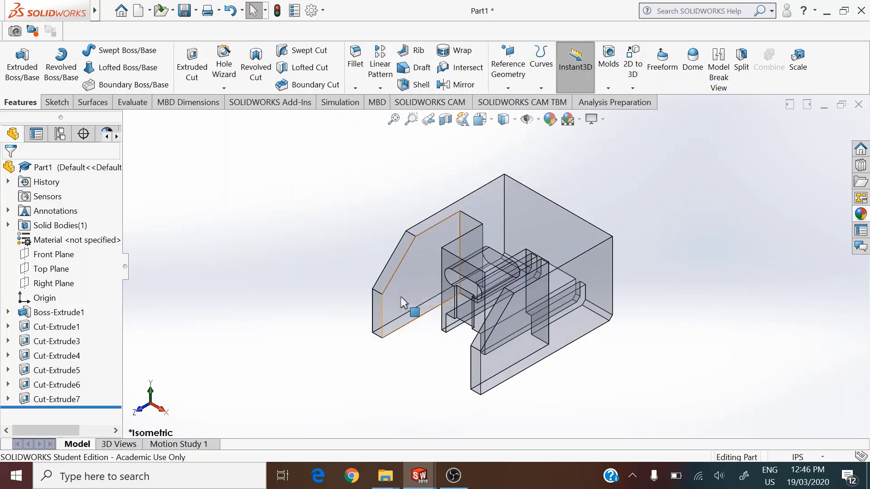
Start a new sketch on the block's outer left side face and orient the view normal to it.
{"action": "middle_click_drag", "start_coordinate": [325, 265], "coordinate": [427, 226]}
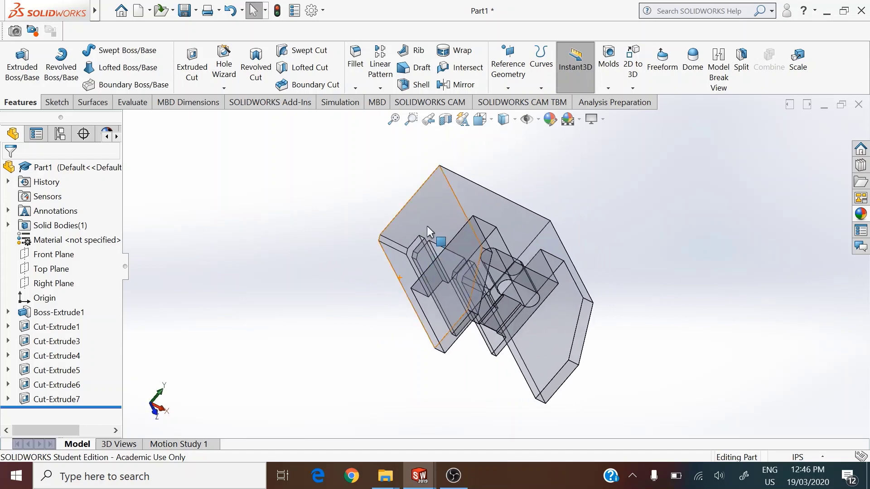
{"action": "left_click", "coordinate": [427, 225]}
{"action": "left_click", "coordinate": [490, 218]}
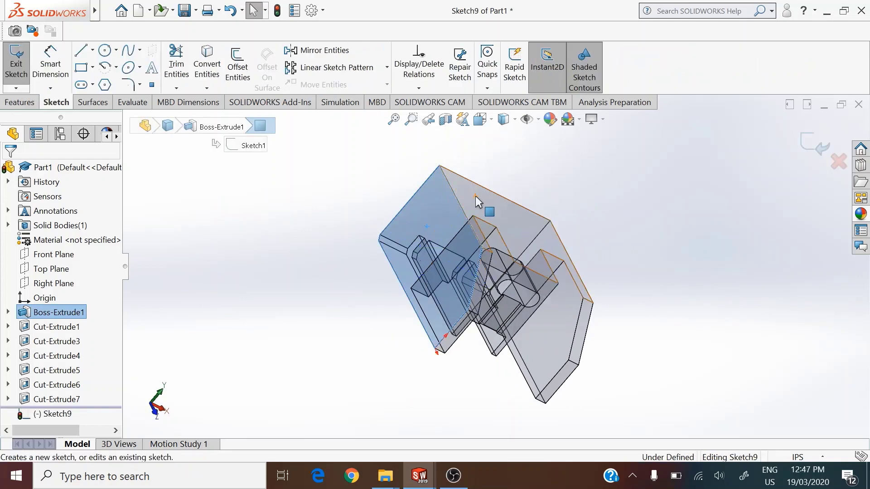
{"action": "left_click", "coordinate": [480, 119]}
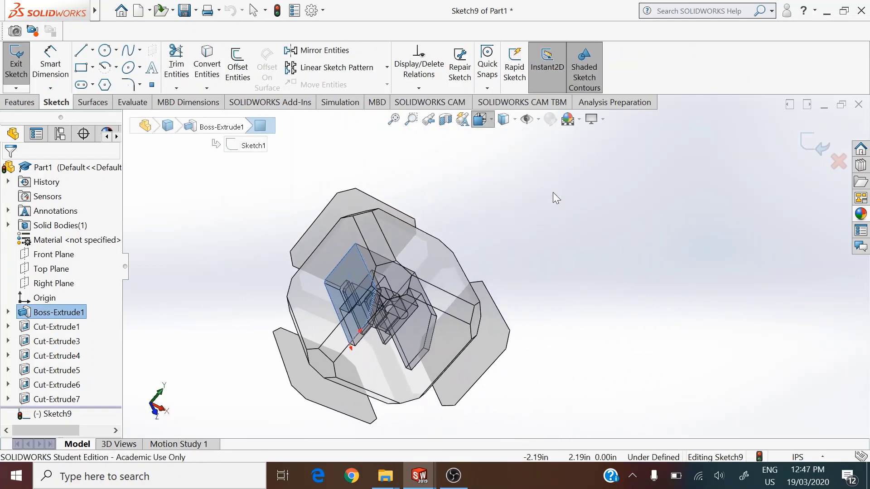
{"action": "left_click", "coordinate": [553, 194]}
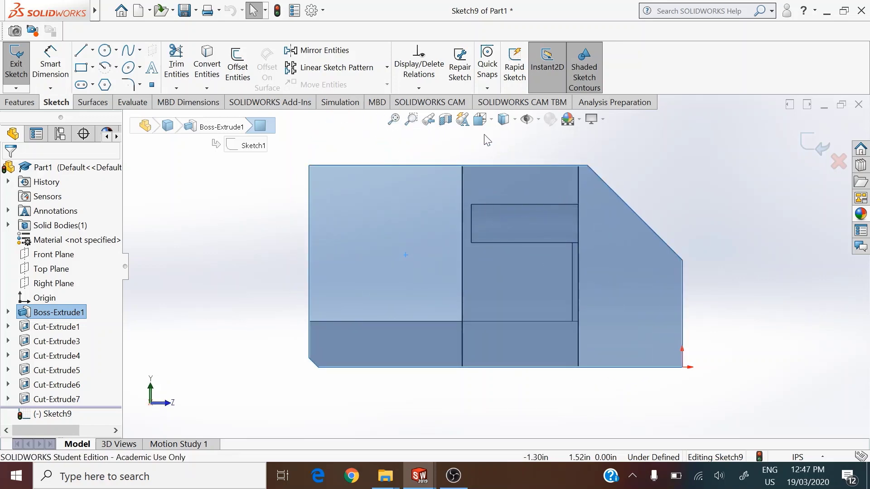
{"action": "left_click", "coordinate": [481, 120]}
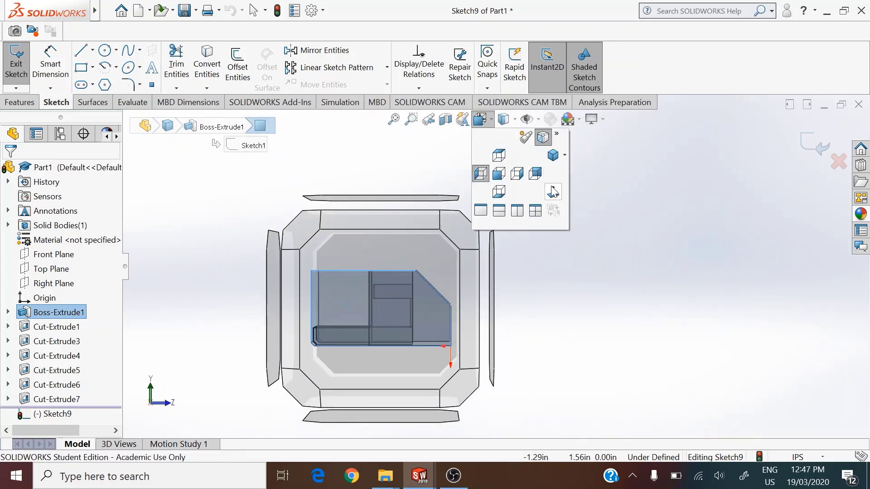
{"action": "left_click", "coordinate": [553, 193]}
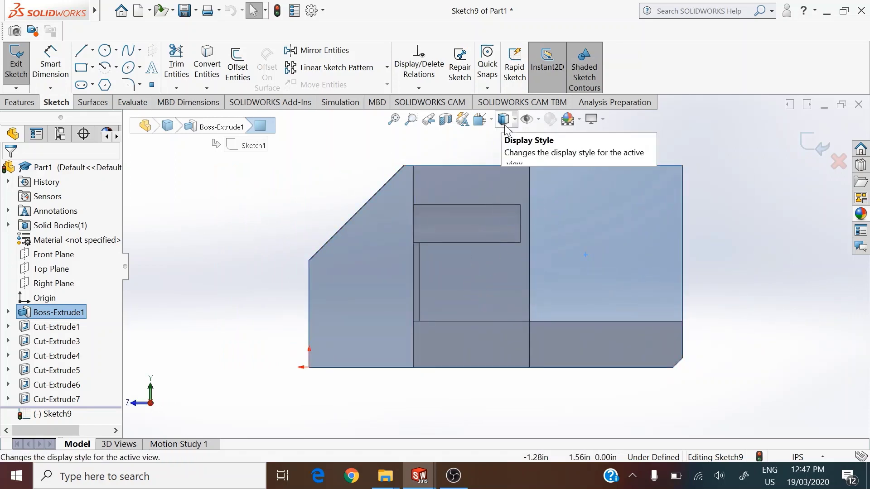
Sketch a short vertical line down from the upper edge, continued by two tangent arcs, about R0.33 and R0.43 in, ending on the lower edge.
{"action": "left_click", "coordinate": [82, 51]}
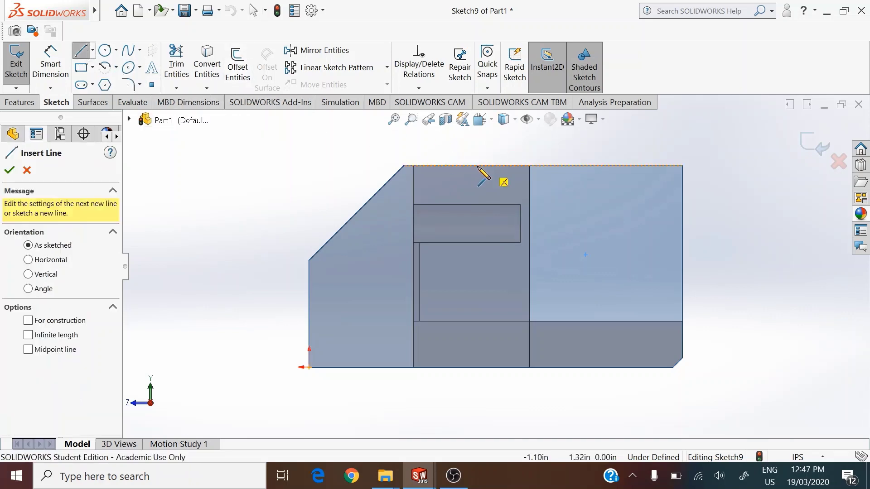
{"action": "left_click_drag", "start_coordinate": [484, 165], "coordinate": [484, 190]}
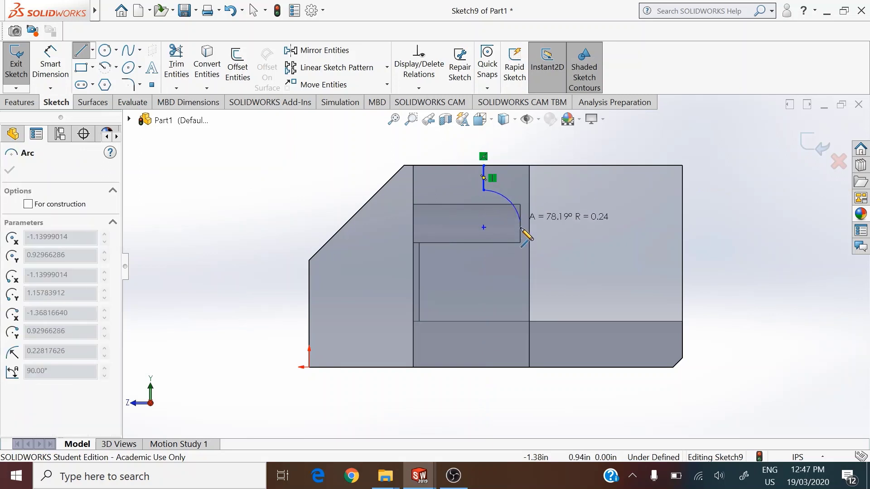
{"action": "left_click", "coordinate": [445, 274]}
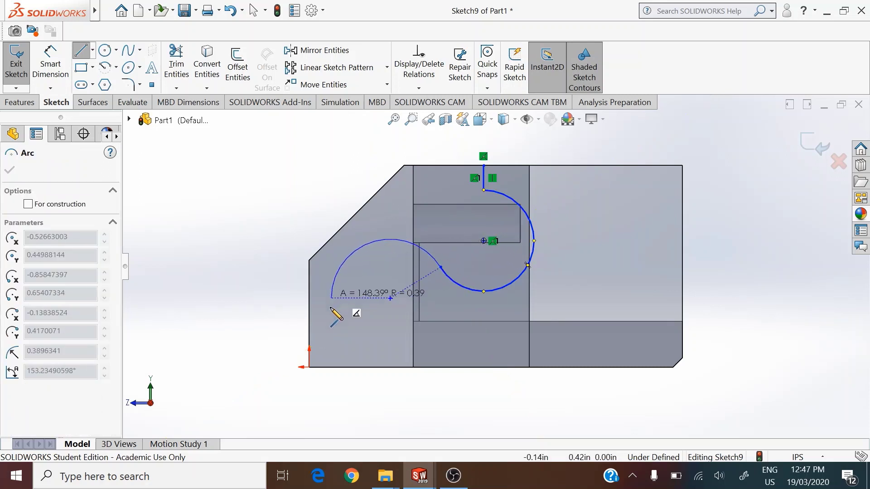
{"action": "left_click", "coordinate": [377, 367]}
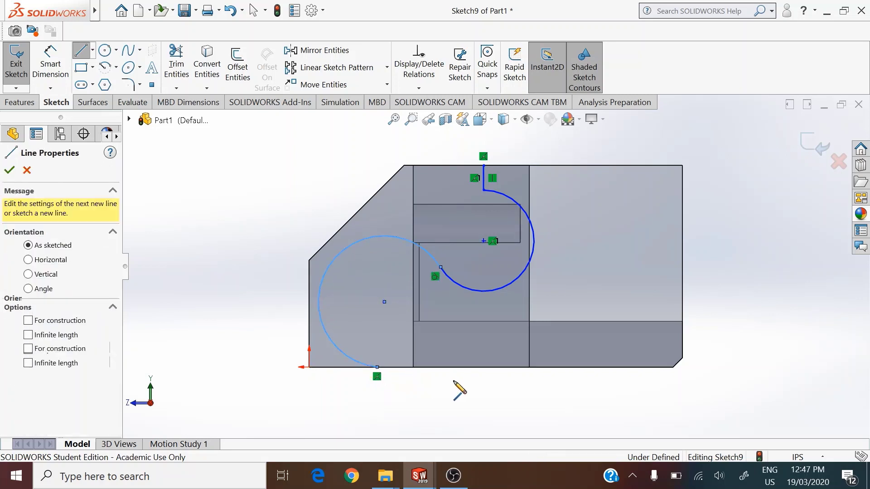
{"action": "right_click", "coordinate": [454, 382]}
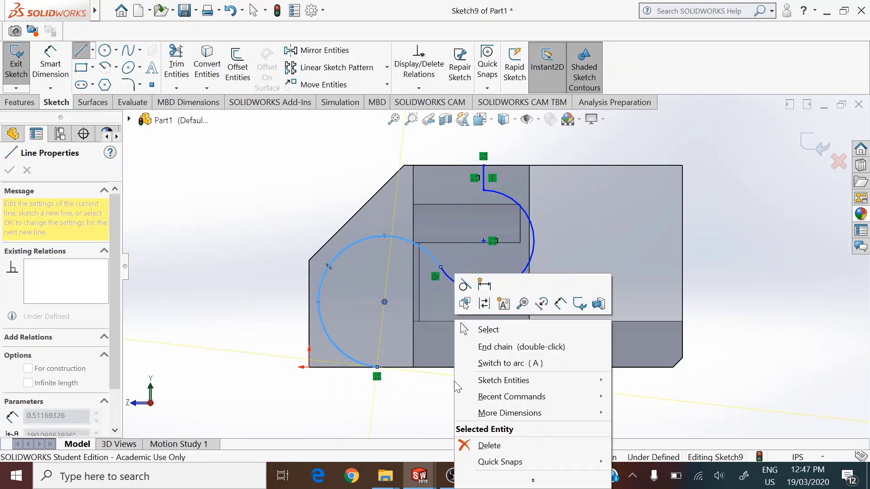
{"action": "left_click", "coordinate": [503, 329]}
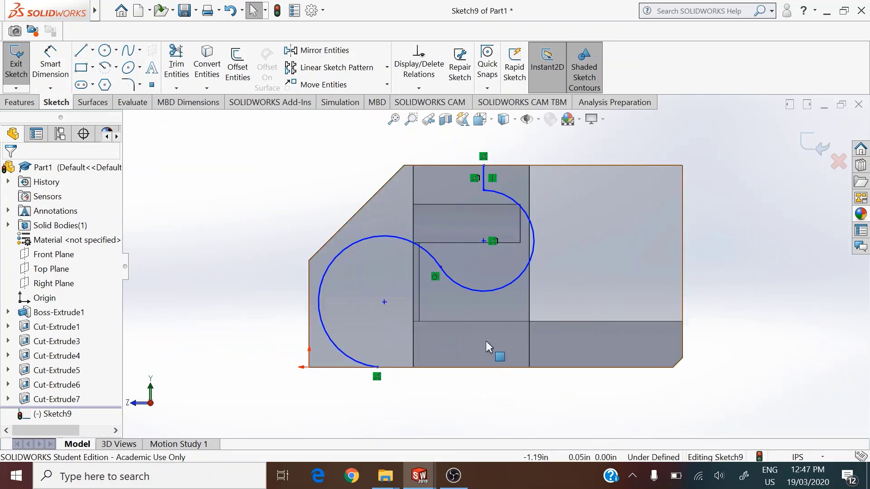
Dimension the horizontal distance from the larger arc's centre to the block's rear vertical edge as 2.00 in.
{"action": "left_click", "coordinate": [51, 63]}
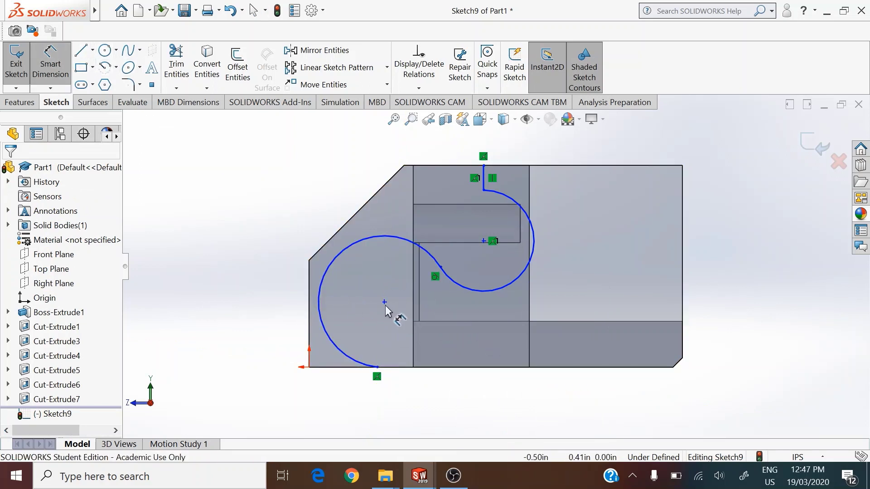
{"action": "left_click", "coordinate": [384, 302]}
{"action": "left_click", "coordinate": [682, 343]}
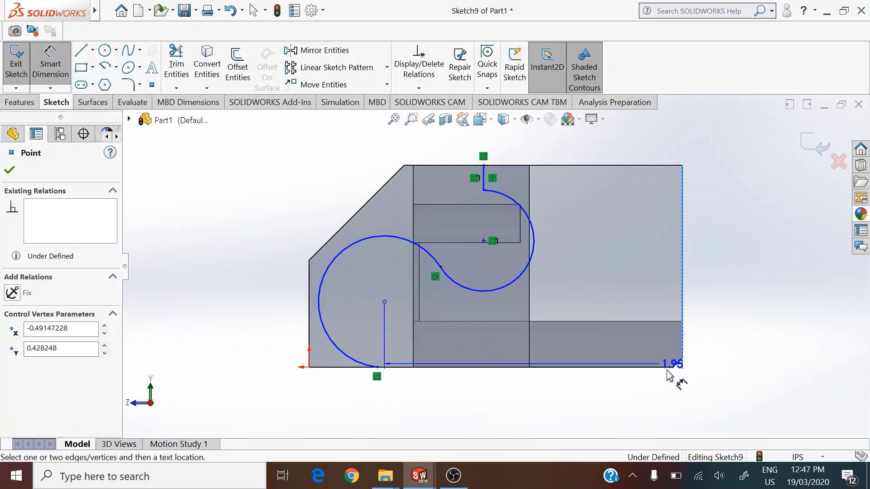
{"action": "left_click", "coordinate": [593, 417]}
{"action": "type", "text": "2"}
{"action": "key", "text": "Return"}
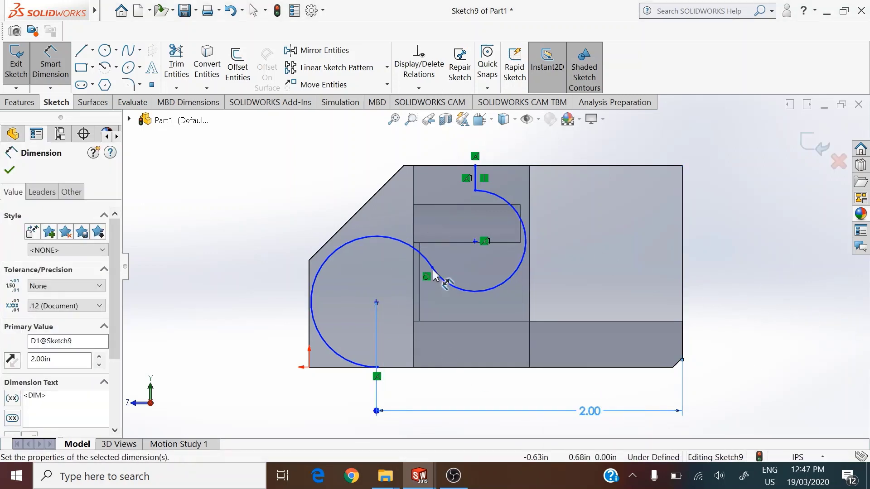
Dimension the radius of the upper arc as 0.24 in and that of the lower, larger arc as 0.44 in.
{"action": "left_click", "coordinate": [496, 286]}
{"action": "left_click", "coordinate": [484, 272]}
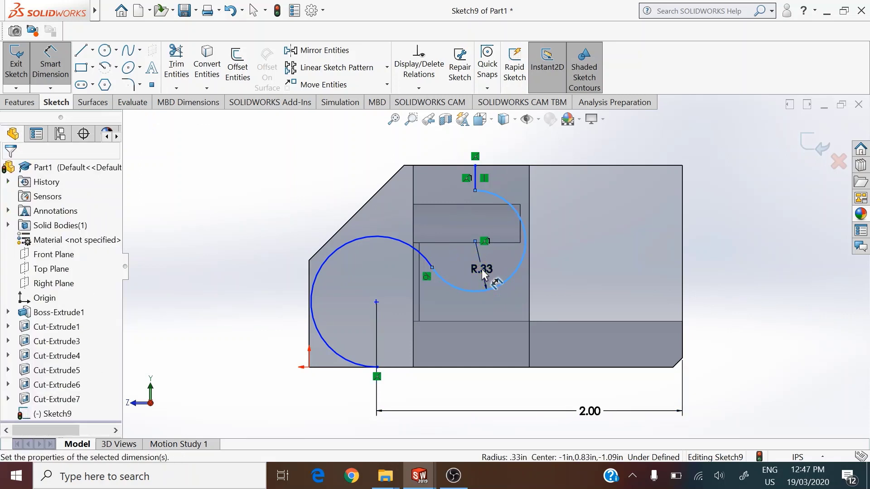
{"action": "type", "text": ".25"}
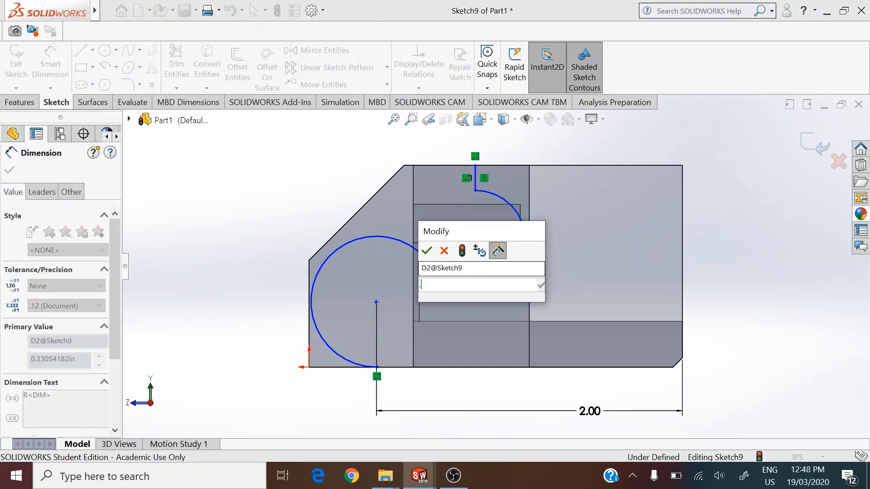
{"action": "key", "text": "Return"}
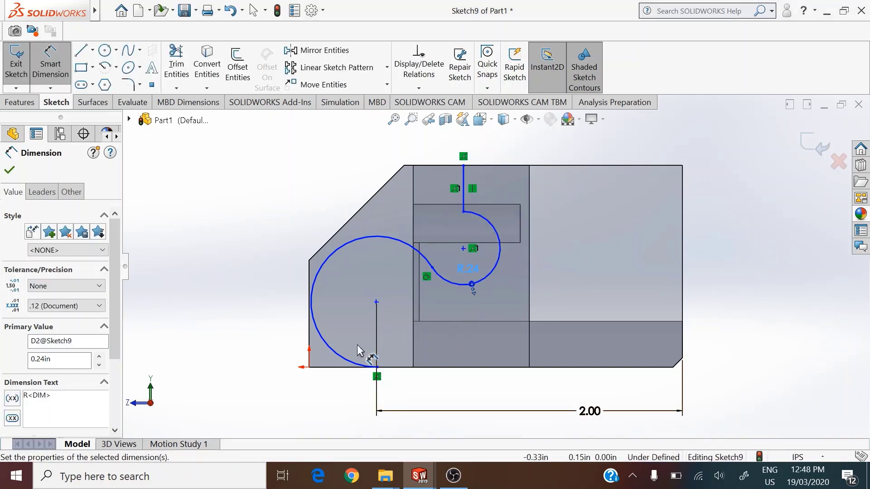
{"action": "left_click", "coordinate": [355, 319]}
{"action": "left_click", "coordinate": [355, 320]}
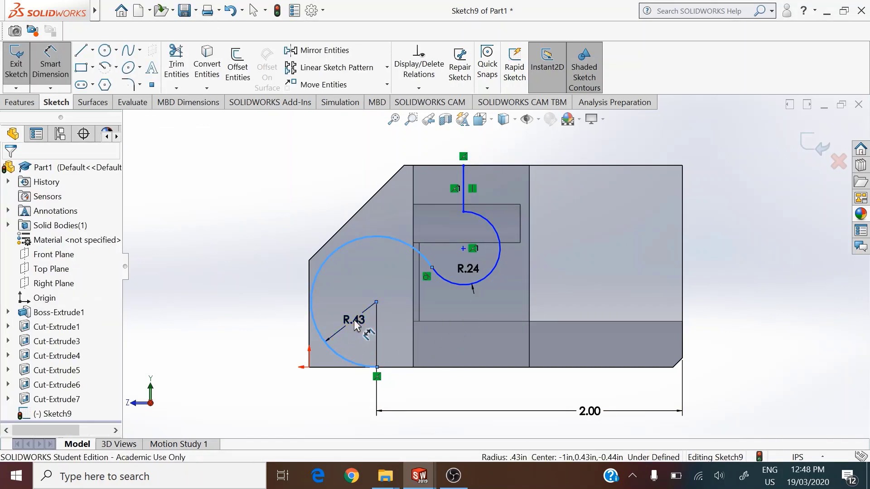
{"action": "type", "text": ".44"}
{"action": "key", "text": "Return"}
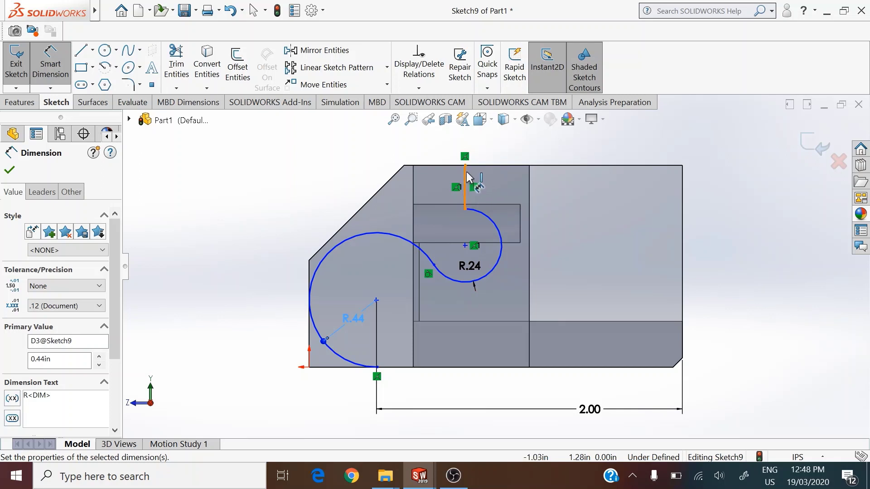
Dimension the length of the short vertical line at the upper edge as 0.12 in.
{"action": "left_click", "coordinate": [511, 187]}
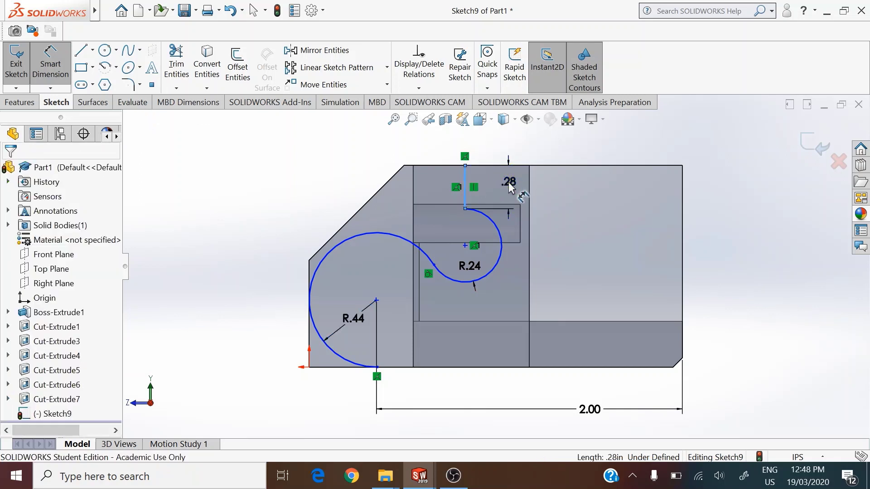
{"action": "left_click", "coordinate": [510, 185]}
{"action": "key", "text": "Return"}
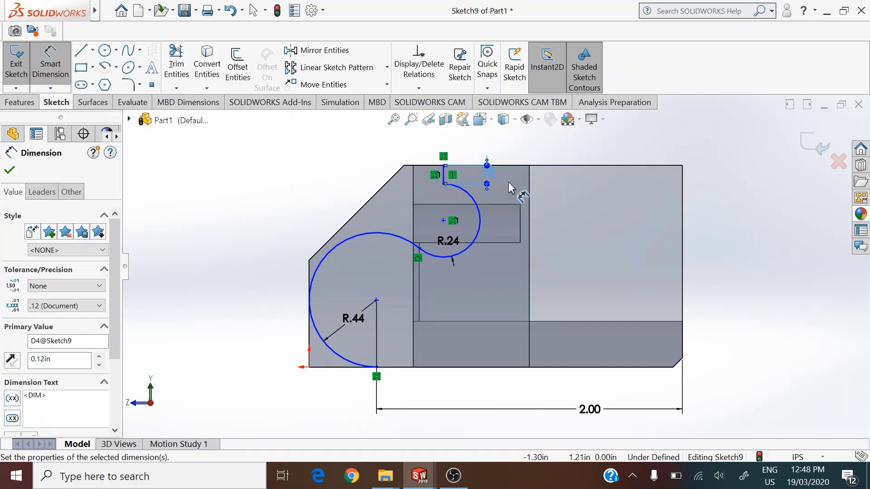
Dimension the horizontal distance from the short vertical line to the block's rear vertical edge.
{"action": "left_click", "coordinate": [448, 180]}
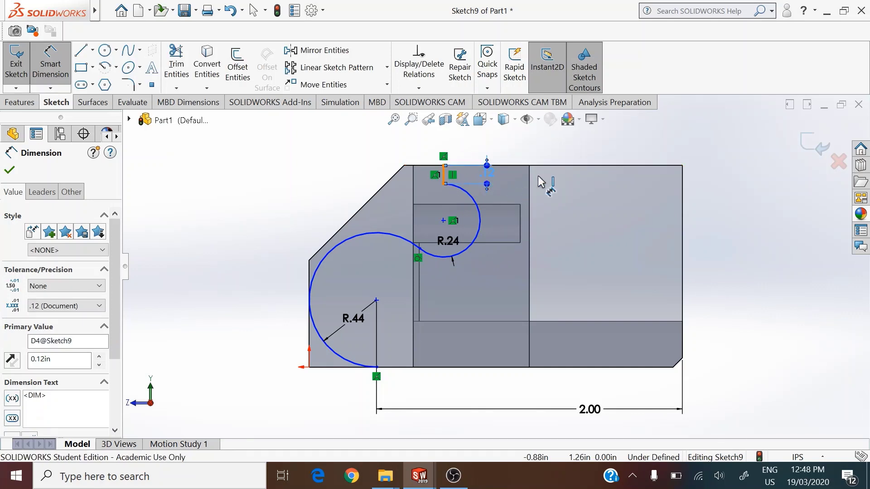
{"action": "left_click", "coordinate": [683, 189]}
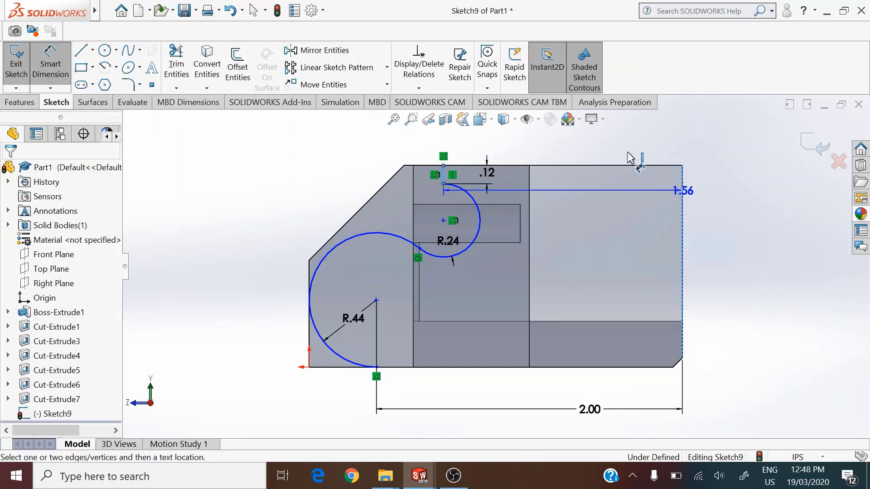
Try to dimension the horizontal distance from the short upper vertical line to the part's far side edge as 1.52 in.
{"action": "left_click", "coordinate": [611, 146]}
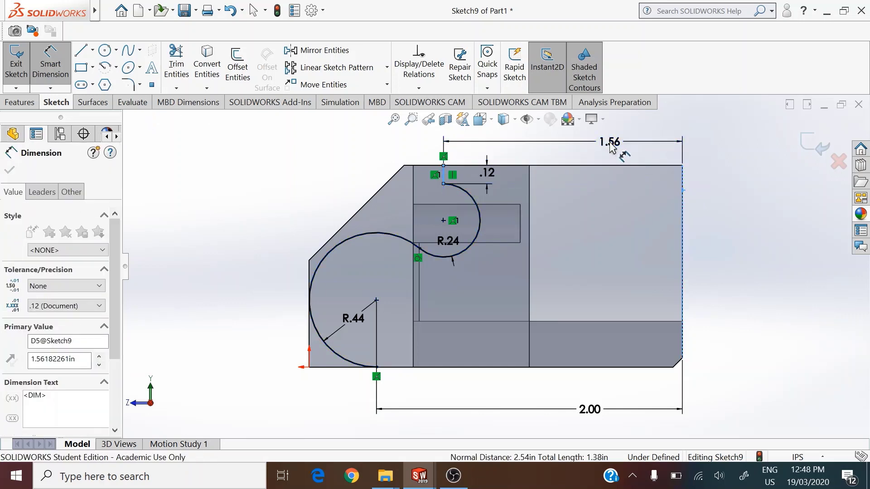
{"action": "key", "text": "Return"}
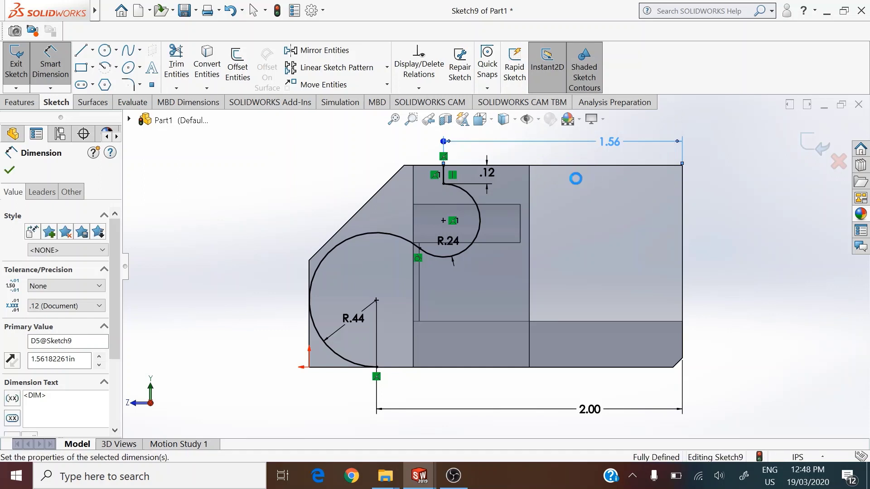
{"action": "type", "text": "1.52"}
{"action": "key", "text": "Return"}
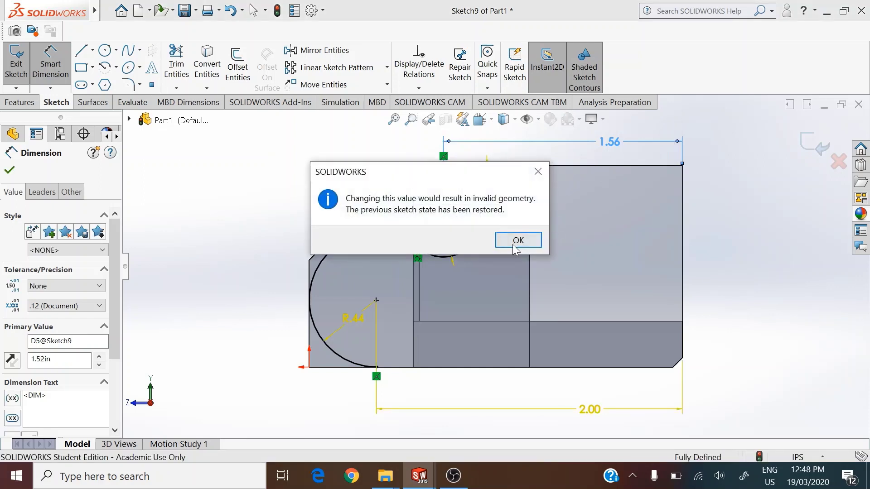
{"action": "left_click", "coordinate": [513, 239]}
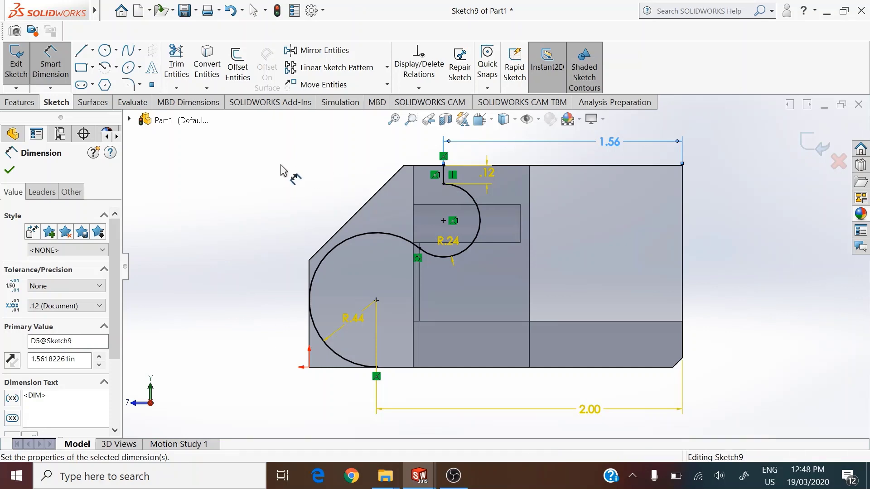
Leave Smart Dimension and delete the horizontal dimension between the short upper line and the far side edge.
{"action": "right_click", "coordinate": [293, 184]}
{"action": "left_click", "coordinate": [313, 207]}
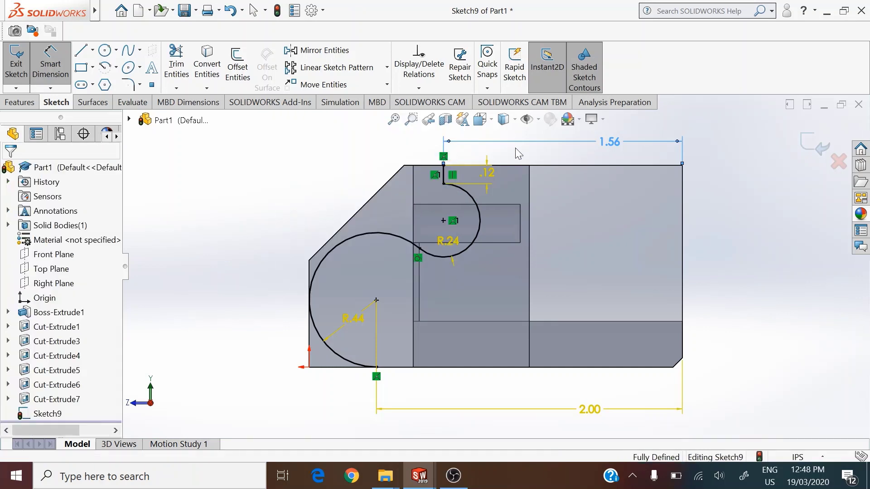
{"action": "left_click", "coordinate": [640, 148]}
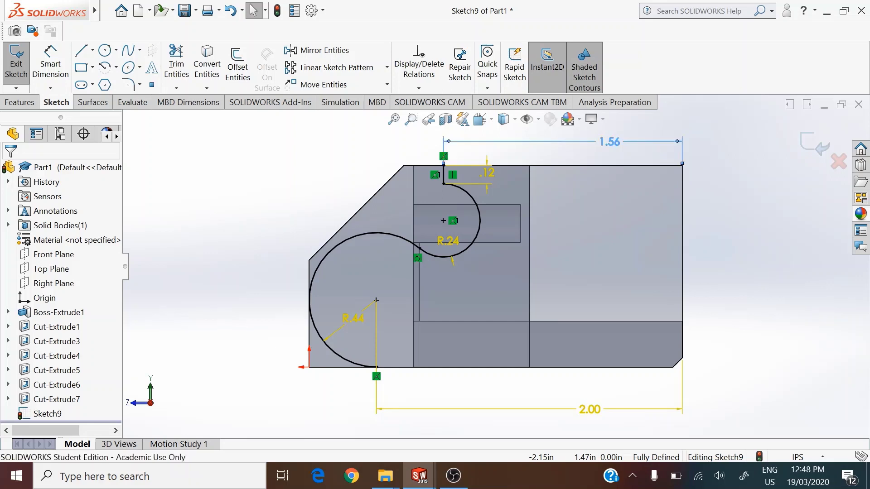
{"action": "key", "text": "Delete"}
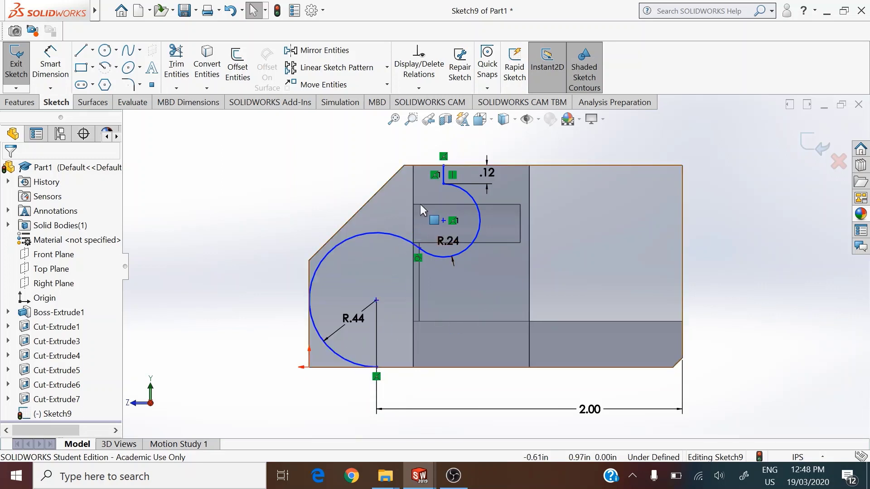
Move the short vertical line's upper endpoint along the part's upper edge to test which sketch geometry is still free.
{"action": "left_click", "coordinate": [443, 166]}
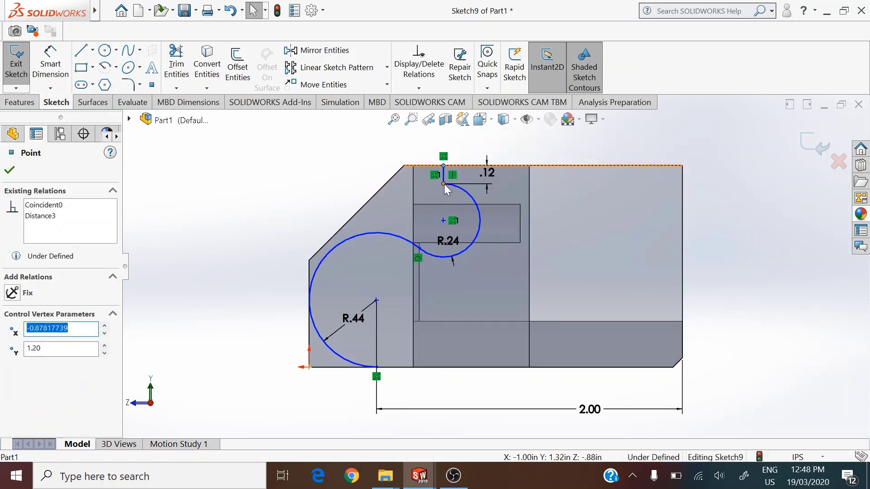
{"action": "key", "text": "ctrl+z"}
{"action": "key", "text": "ctrl+y"}
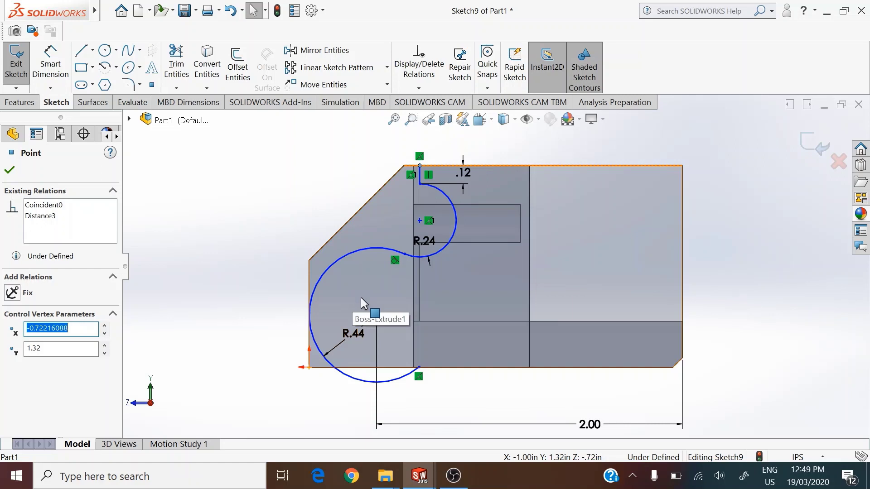
Add a Vertical relation between the R.44 arc's lower endpoint and its center point.
{"action": "left_click", "coordinate": [419, 369]}
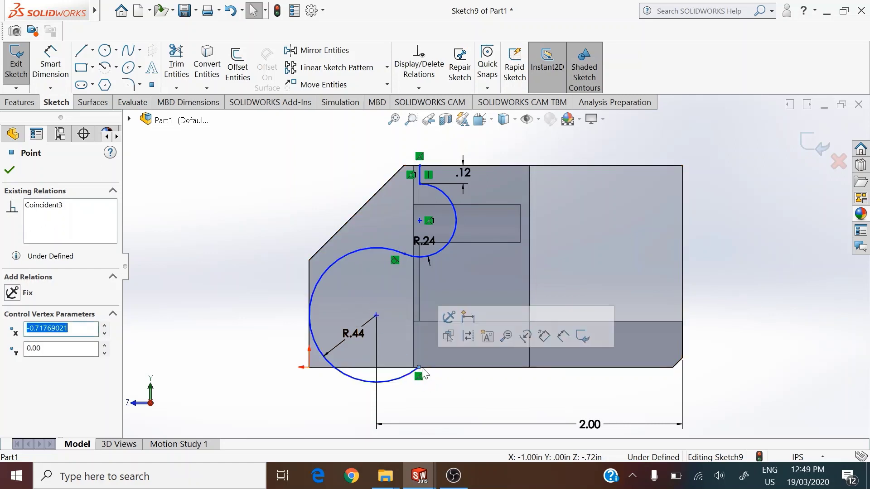
{"action": "left_click", "coordinate": [376, 315], "text": "ctrl"}
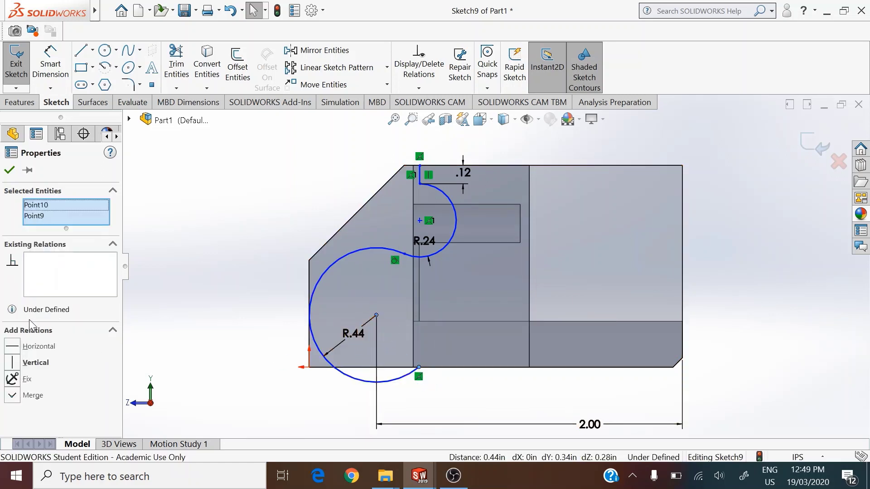
{"action": "left_click", "coordinate": [23, 362]}
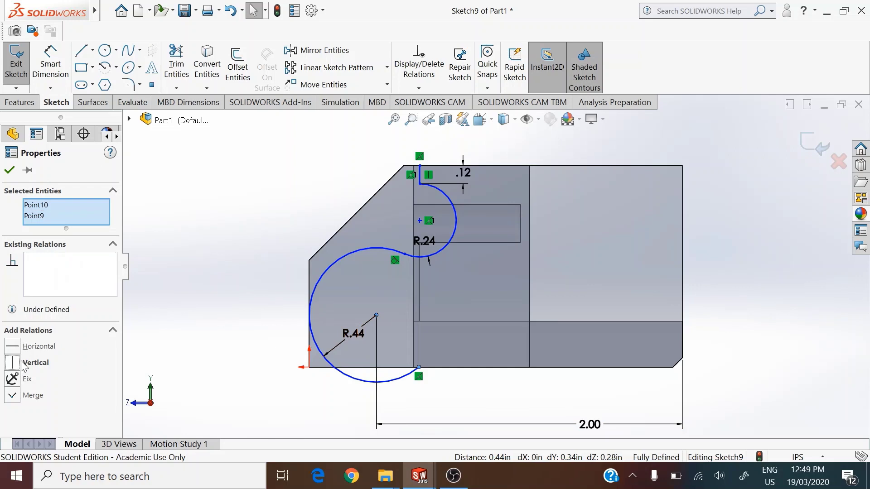
{"action": "left_click", "coordinate": [9, 171]}
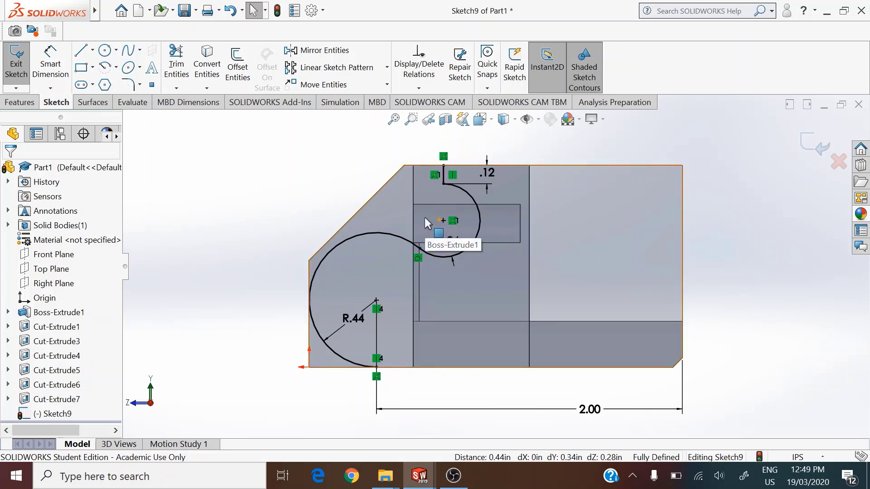
Cut-extrude the curved profile sketch through the side wall with a blind depth of 1-.82 in, keeping the default side to cut.
{"action": "middle_click_drag", "start_coordinate": [339, 188], "coordinate": [317, 176]}
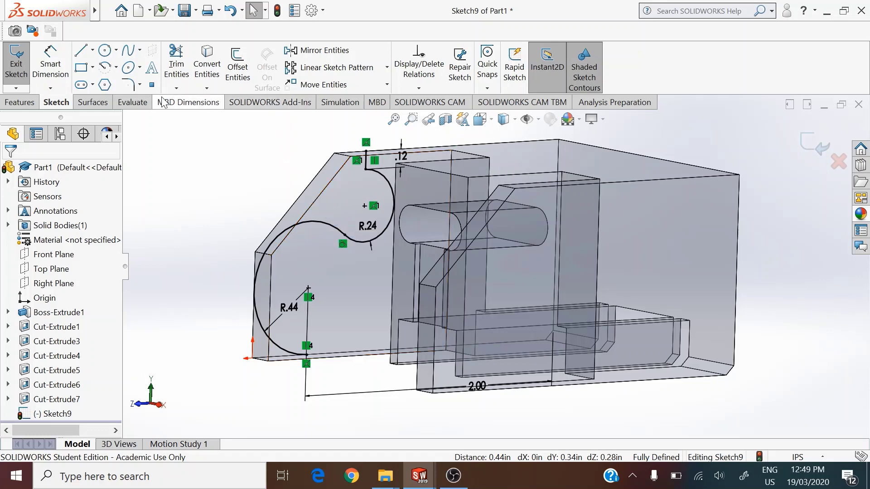
{"action": "left_click", "coordinate": [22, 102]}
{"action": "left_click", "coordinate": [192, 68]}
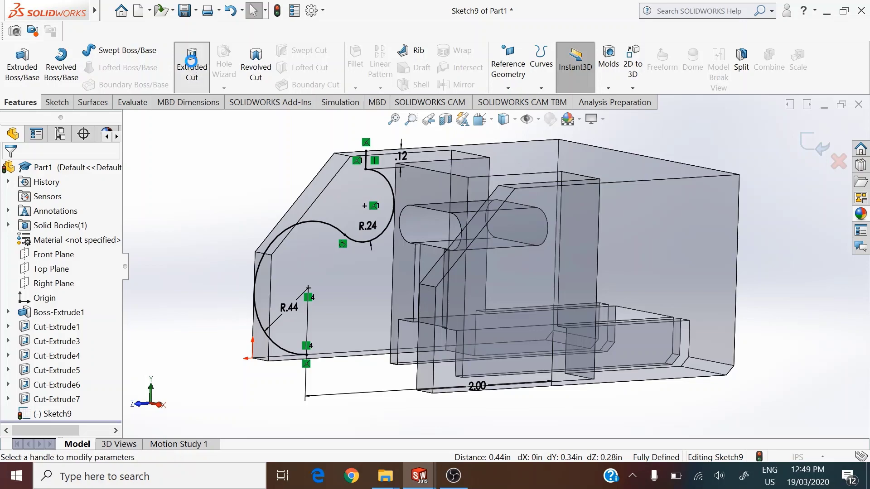
{"action": "middle_click_drag", "start_coordinate": [293, 208], "coordinate": [168, 278]}
{"action": "left_click", "coordinate": [72, 290]}
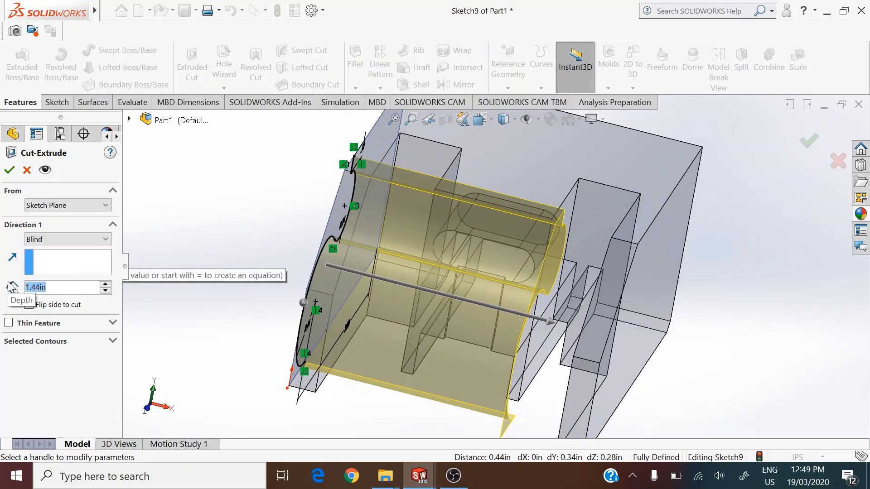
{"action": "type", "text": "1-"}
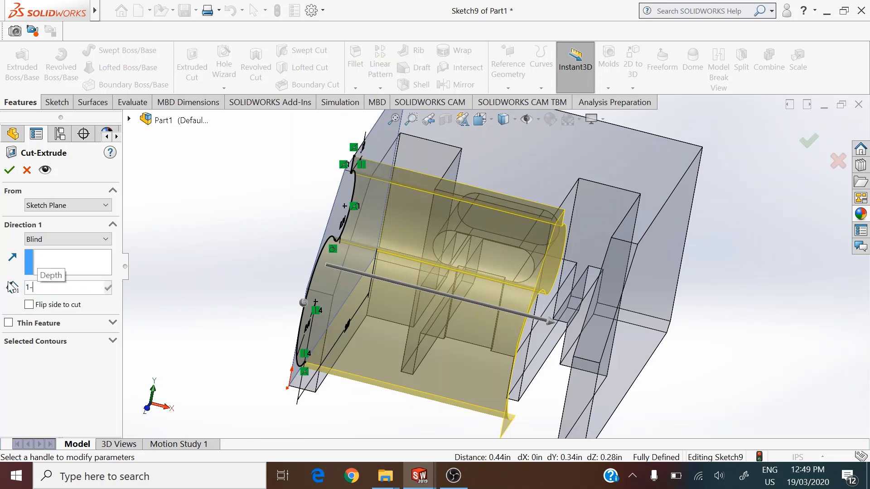
{"action": "type", "text": ".82"}
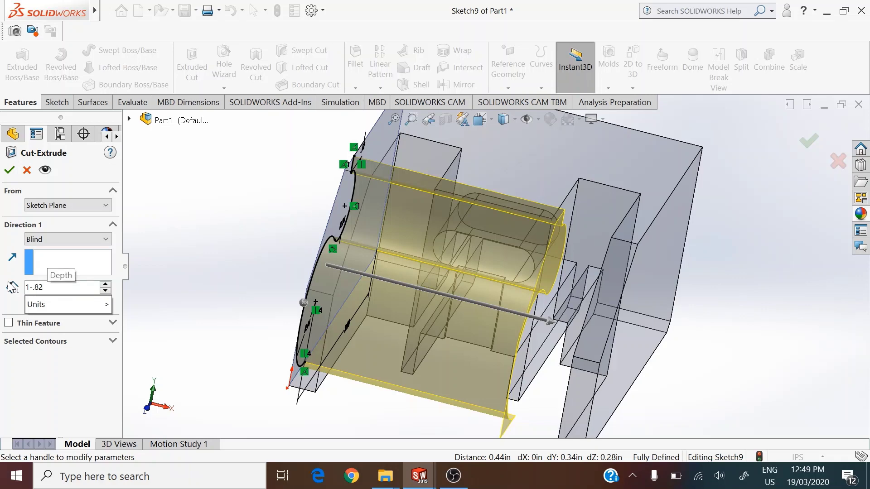
{"action": "key", "text": "Return"}
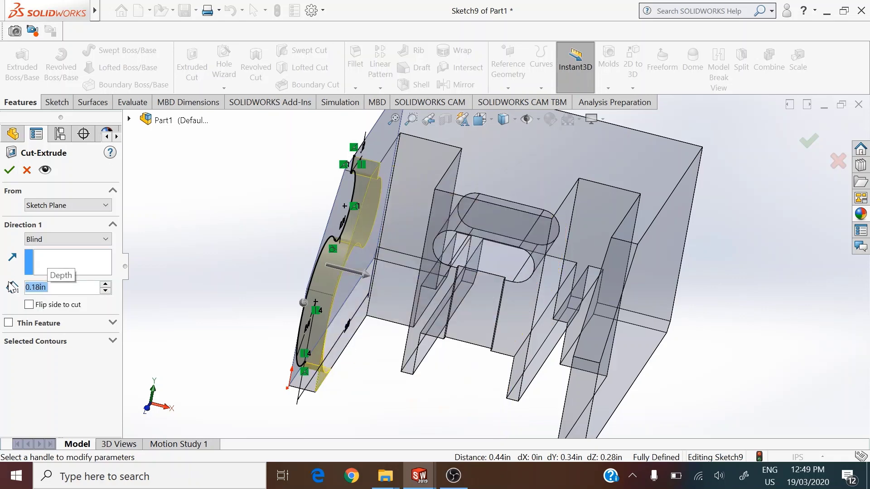
{"action": "middle_click_drag", "start_coordinate": [299, 265], "coordinate": [239, 230]}
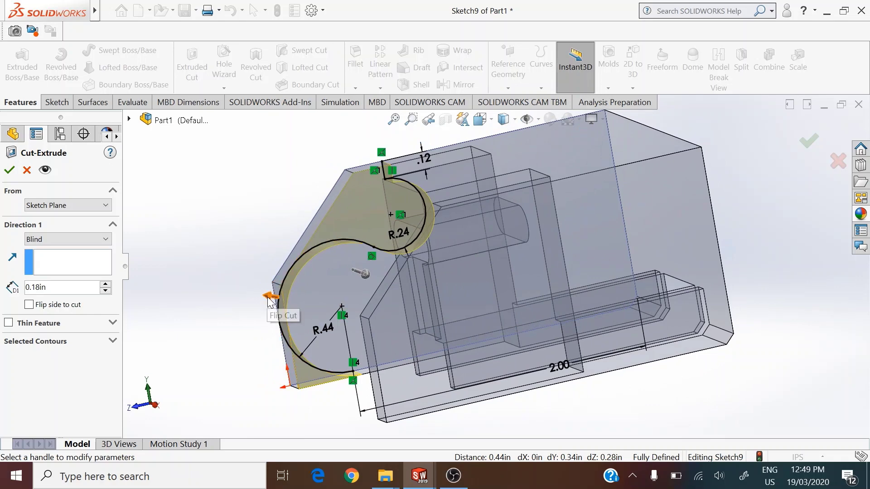
{"action": "scroll", "coordinate": [272, 298], "scroll_direction": "down", "scroll_amount": 4}
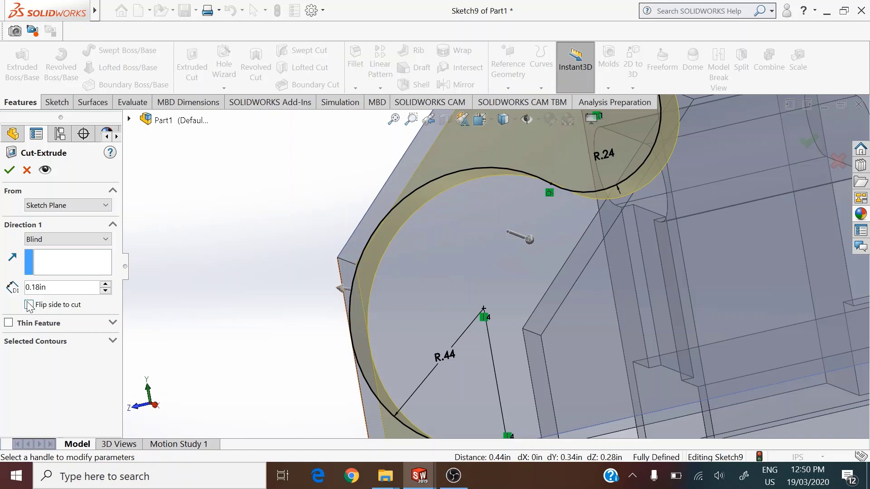
{"action": "left_click", "coordinate": [9, 170]}
{"action": "scroll", "coordinate": [374, 242], "scroll_direction": "up", "scroll_amount": 5}
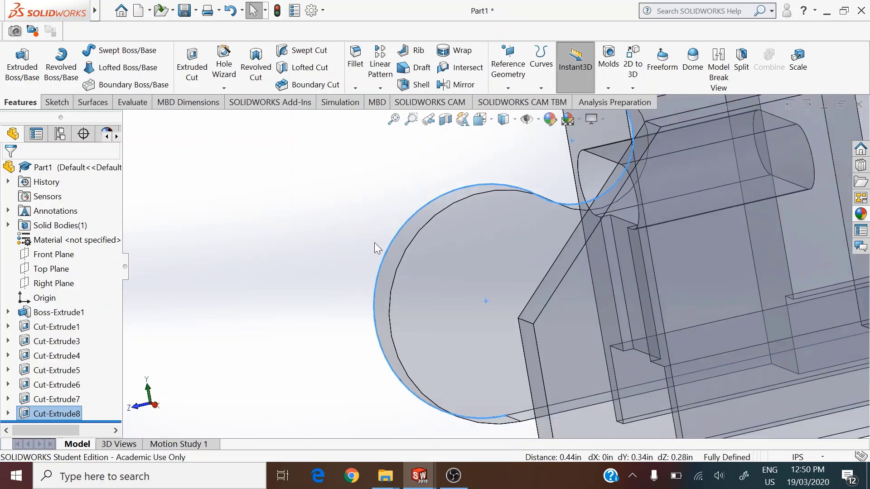
{"action": "middle_click_drag", "start_coordinate": [377, 237], "coordinate": [406, 255]}
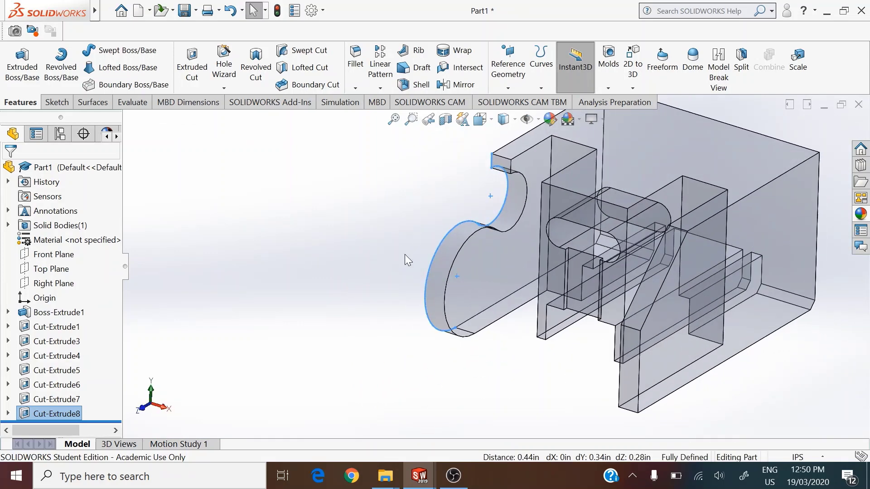
{"action": "left_click", "coordinate": [401, 226]}
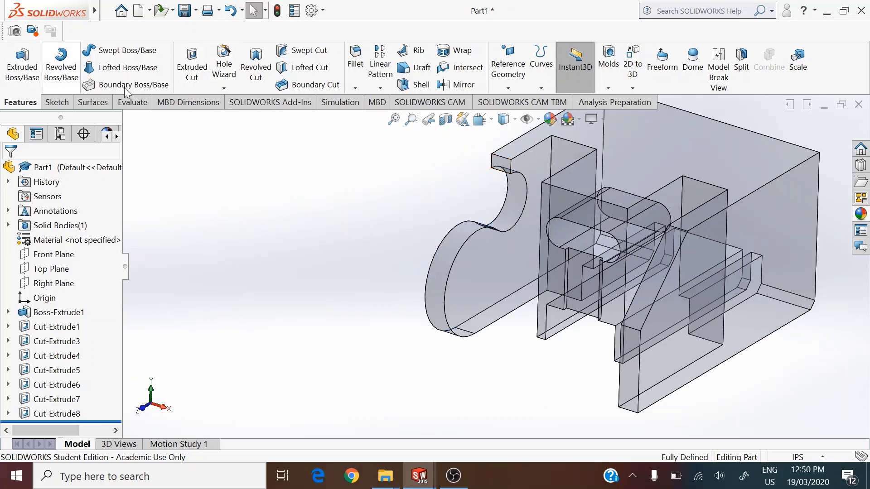
Chamfer the short upper front edge of the curved side wall with a 0.06 in distance at 45 degrees.
{"action": "left_click", "coordinate": [355, 88]}
{"action": "left_click", "coordinate": [380, 118]}
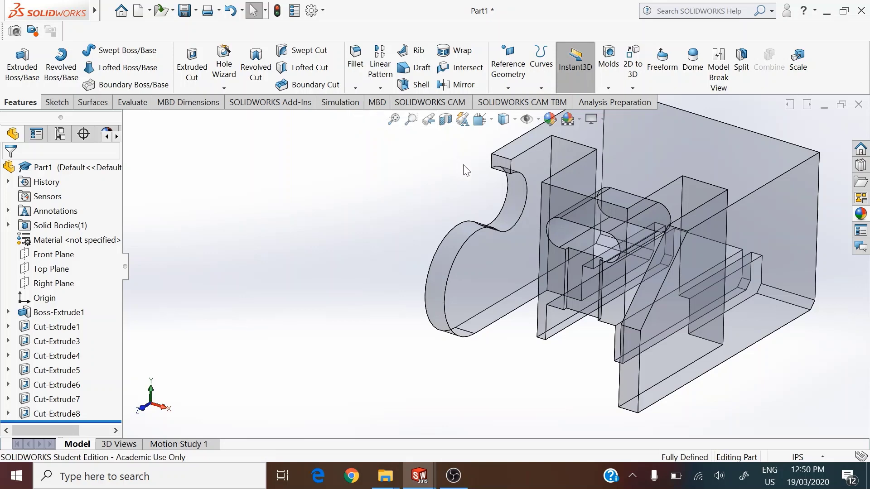
{"action": "left_click", "coordinate": [502, 159]}
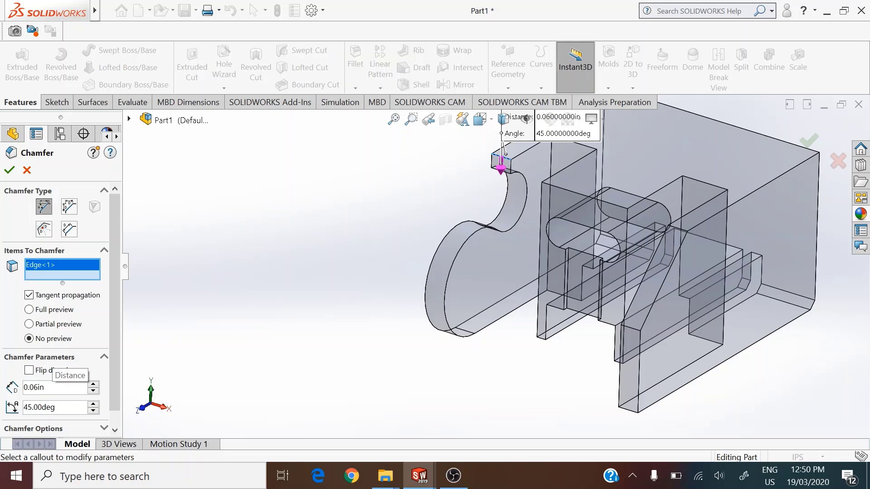
{"action": "left_click", "coordinate": [41, 388]}
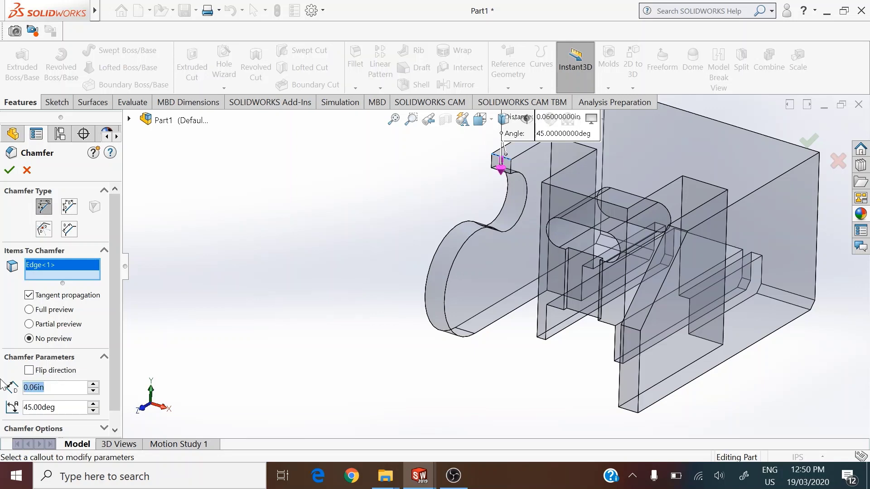
{"action": "type", "text": ".06"}
{"action": "key", "text": "Return"}
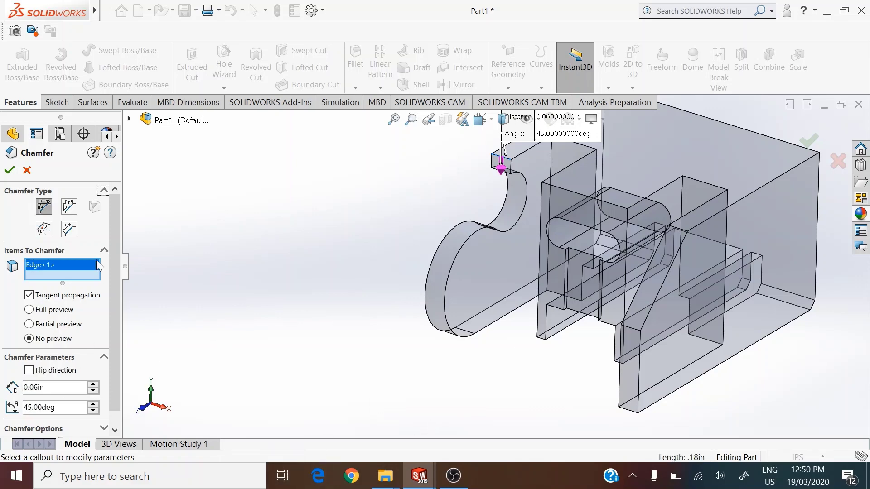
{"action": "left_click", "coordinate": [9, 170]}
Fillet the upper front edge of the middle block above the slot with a 0.12 in radius.
{"action": "scroll", "coordinate": [526, 150], "scroll_direction": "down", "scroll_amount": 5}
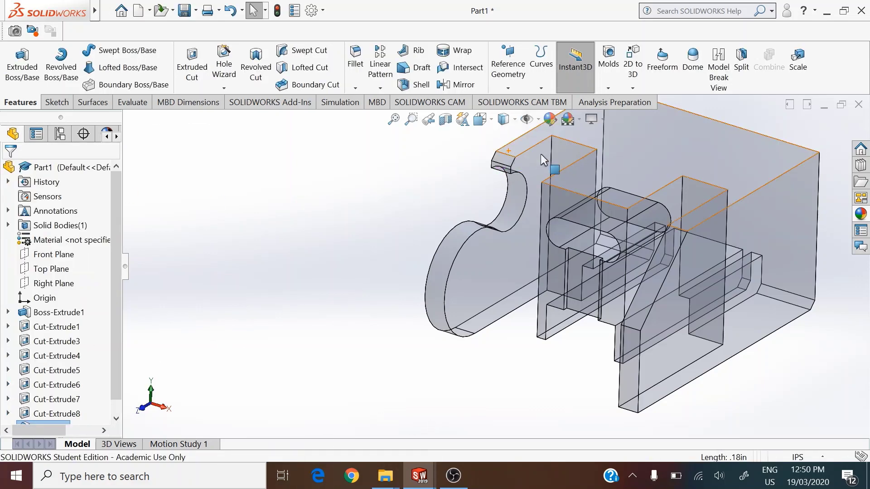
{"action": "scroll", "coordinate": [498, 200], "scroll_direction": "up", "scroll_amount": 2}
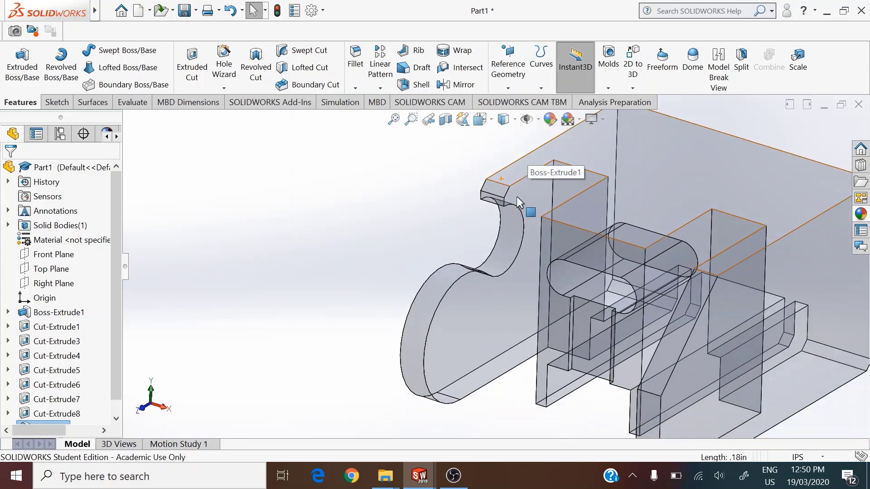
{"action": "scroll", "coordinate": [613, 237], "scroll_direction": "up", "scroll_amount": 3}
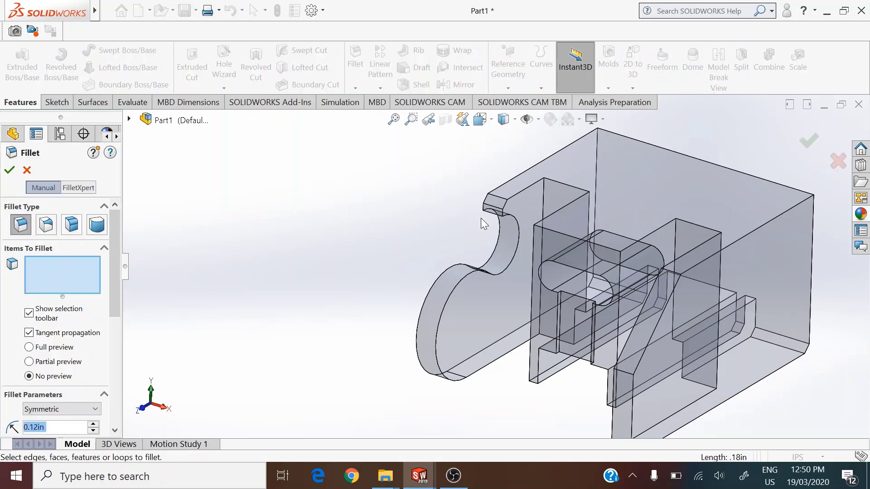
{"action": "left_click", "coordinate": [555, 231]}
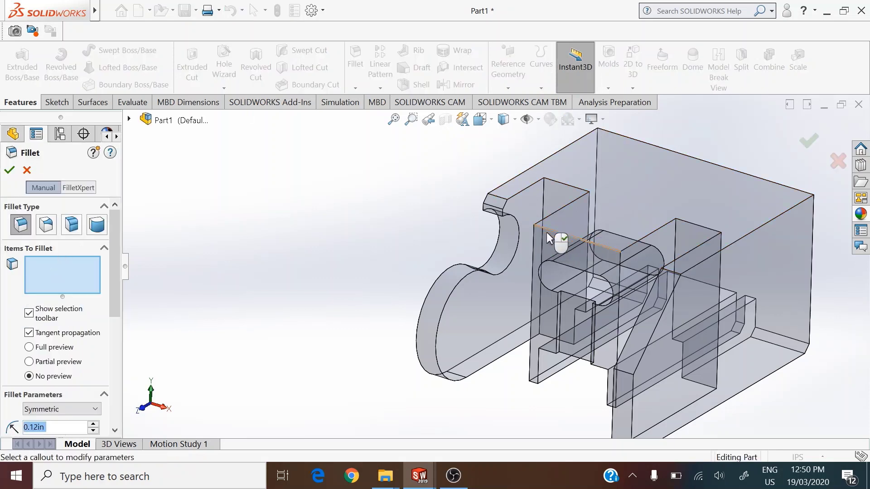
{"action": "left_click", "coordinate": [555, 232]}
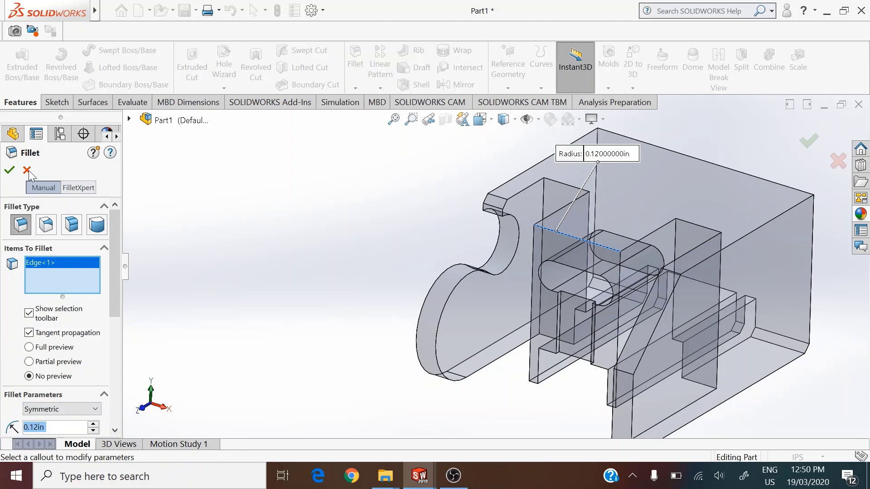
{"action": "left_click", "coordinate": [9, 171]}
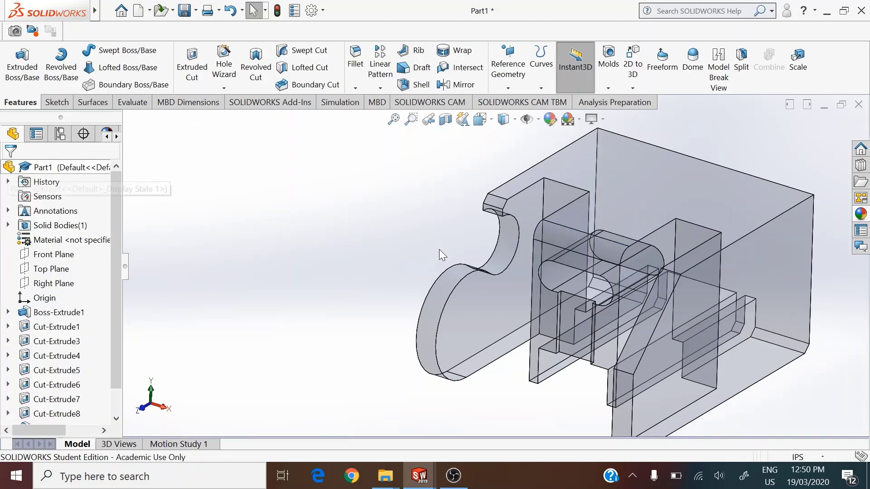
Turn off the part's Top Level Transparency and keep it displayed as Shaded With Edges.
{"action": "left_click", "coordinate": [505, 119]}
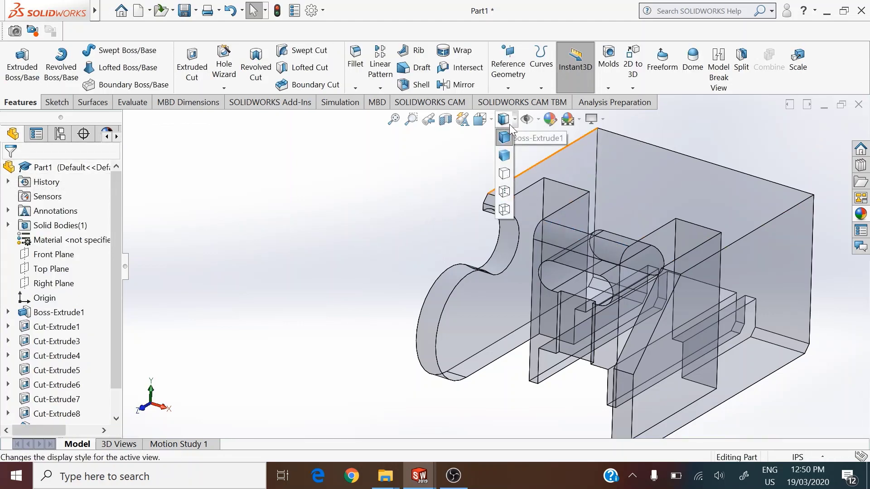
{"action": "left_click", "coordinate": [507, 155]}
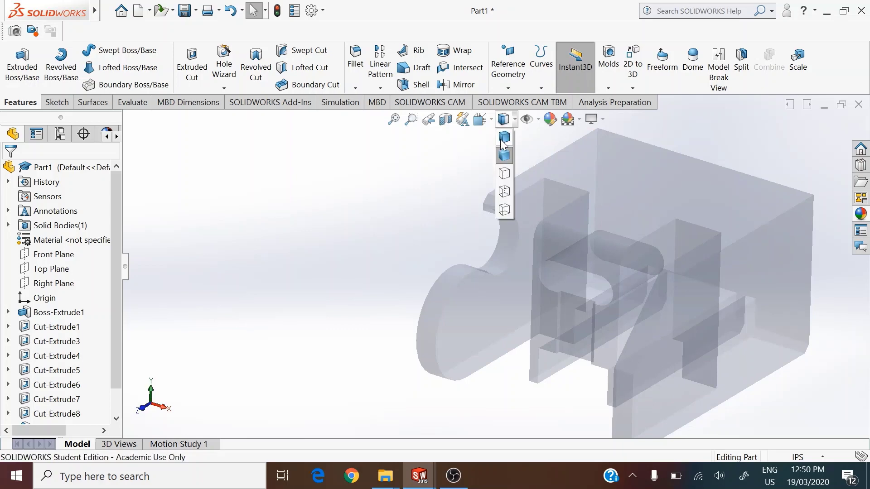
{"action": "right_click", "coordinate": [43, 167]}
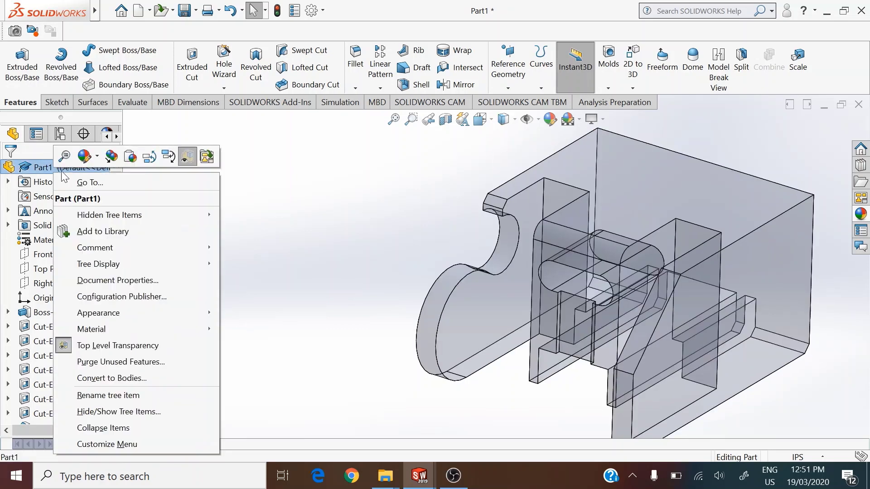
{"action": "left_click", "coordinate": [187, 156]}
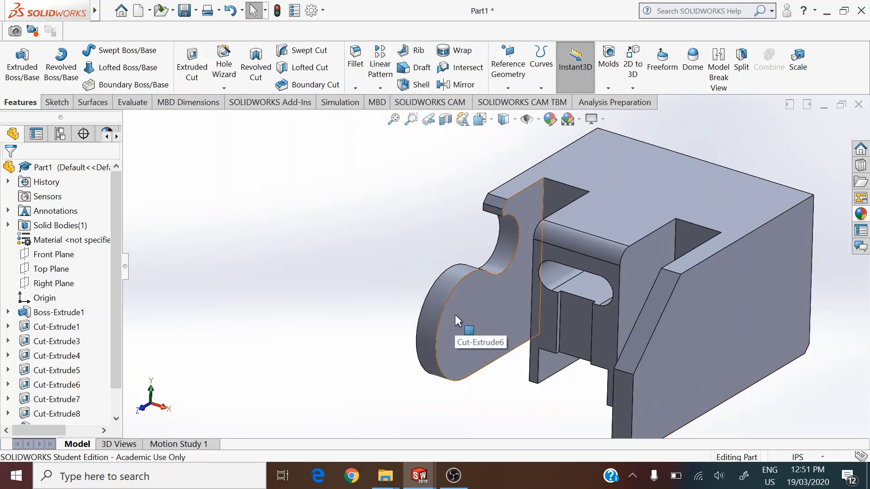
Sketch a circle about 0.54 in in diameter on the outer face of the side wall with the angled corner, near its front.
{"action": "left_click", "coordinate": [664, 362]}
{"action": "left_click", "coordinate": [712, 335]}
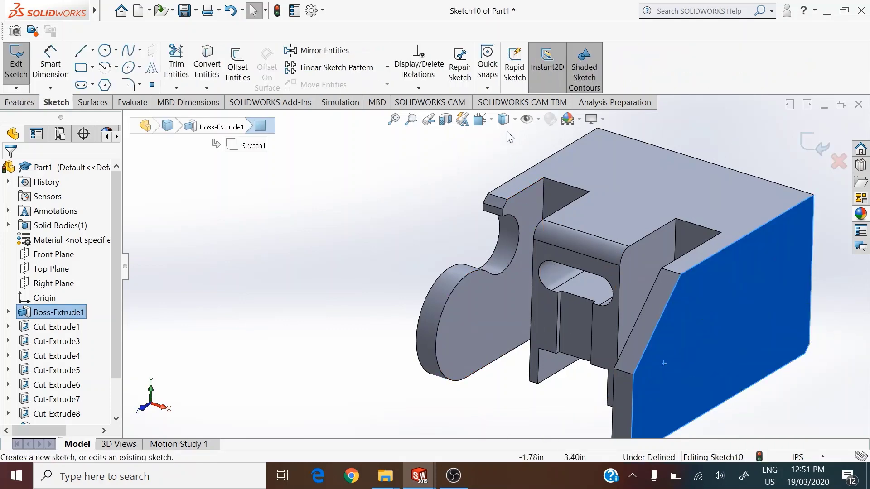
{"action": "left_click", "coordinate": [485, 121]}
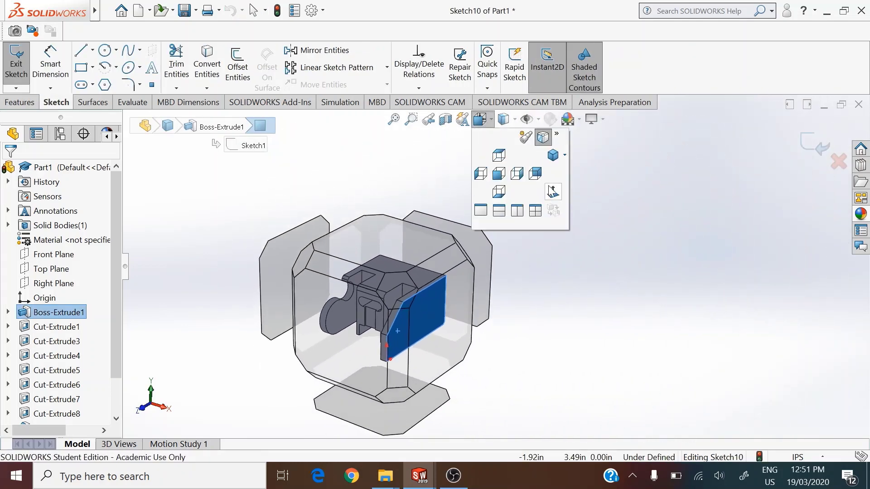
{"action": "left_click", "coordinate": [553, 191]}
{"action": "left_click", "coordinate": [105, 50]}
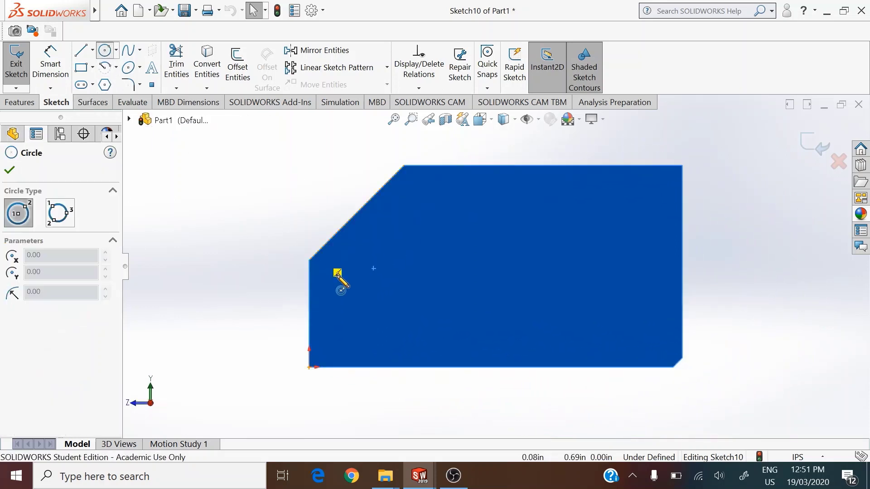
{"action": "left_click", "coordinate": [378, 299]}
{"action": "left_click", "coordinate": [417, 293]}
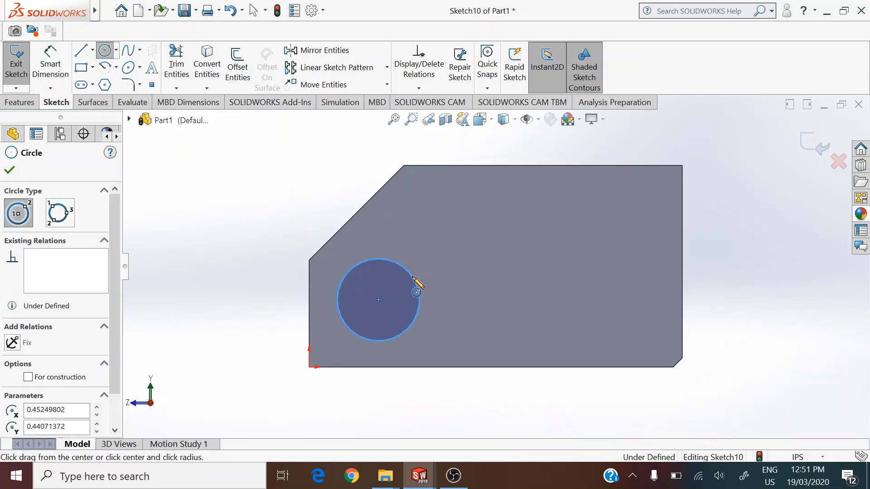
{"action": "left_click", "coordinate": [10, 172]}
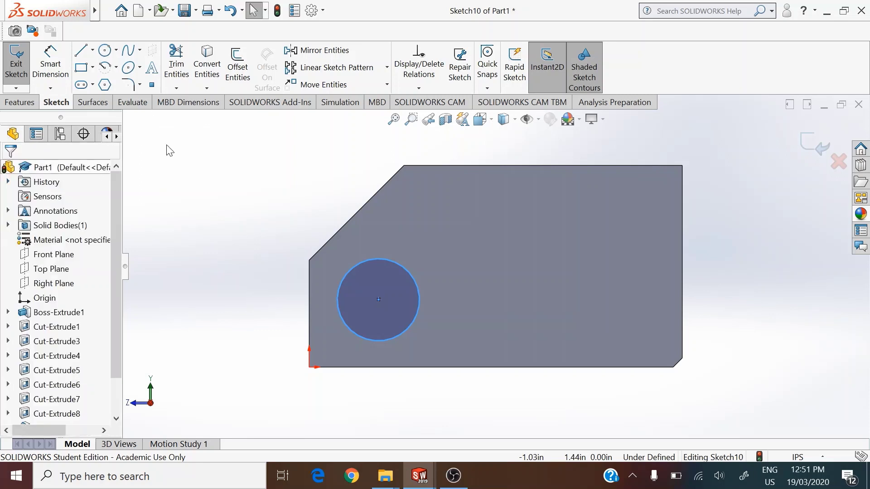
Dimension the circle's diameter and set it to 0.312 in.
{"action": "left_click", "coordinate": [50, 63]}
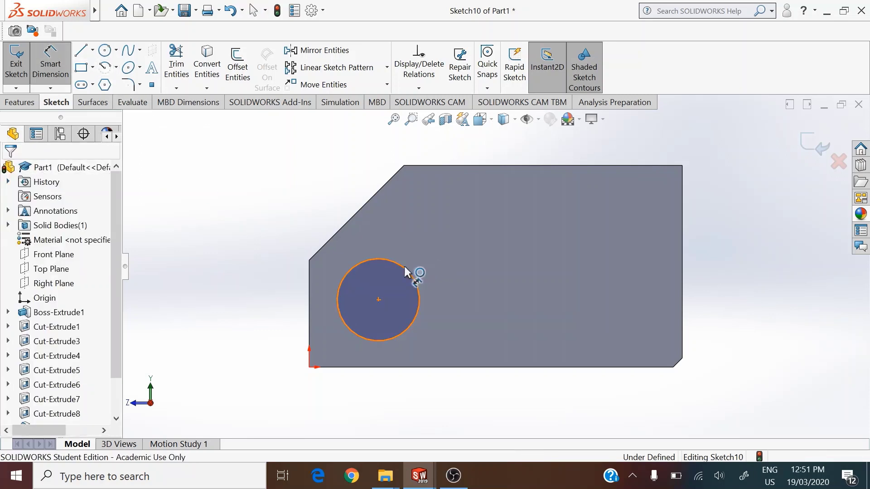
{"action": "left_click", "coordinate": [408, 271]}
{"action": "left_click", "coordinate": [471, 225]}
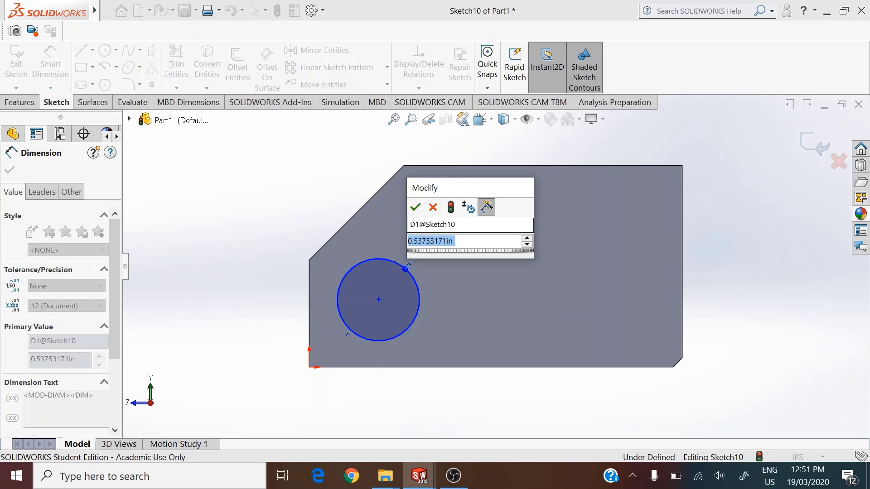
{"action": "type", "text": ".312"}
{"action": "key", "text": "Return"}
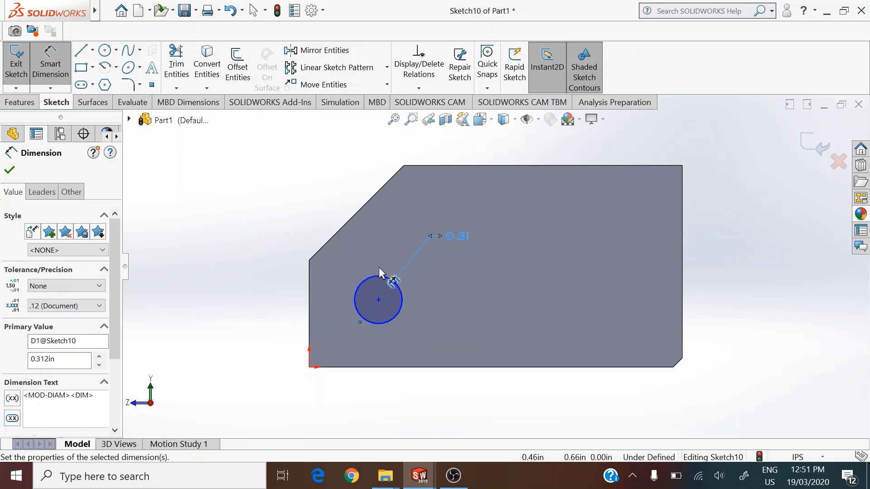
Display hidden lines and make the circle concentric with the large rounded edge of the opposite side wall.
{"action": "mouse_move", "coordinate": [512, 119]}
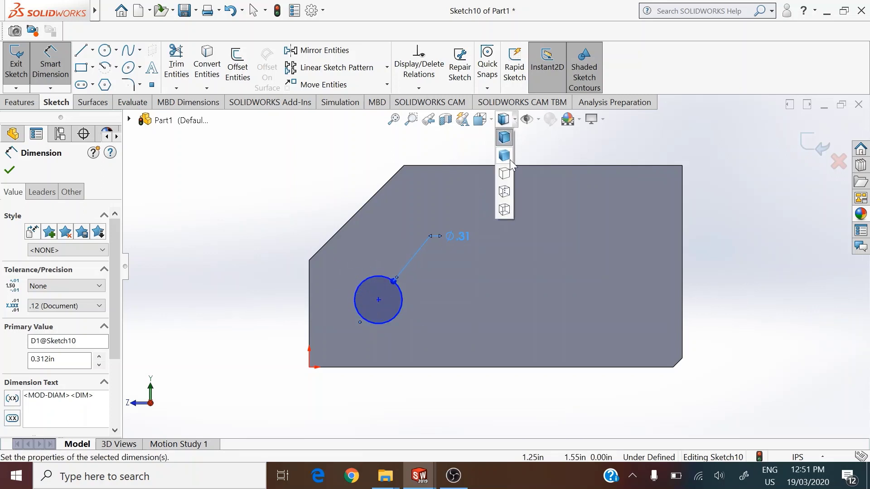
{"action": "left_click", "coordinate": [511, 190]}
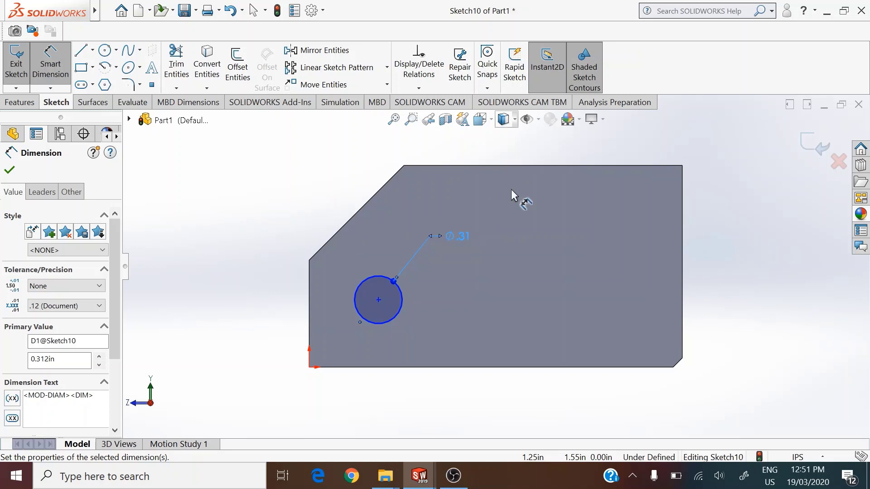
{"action": "right_click", "coordinate": [317, 194]}
{"action": "left_click", "coordinate": [349, 232]}
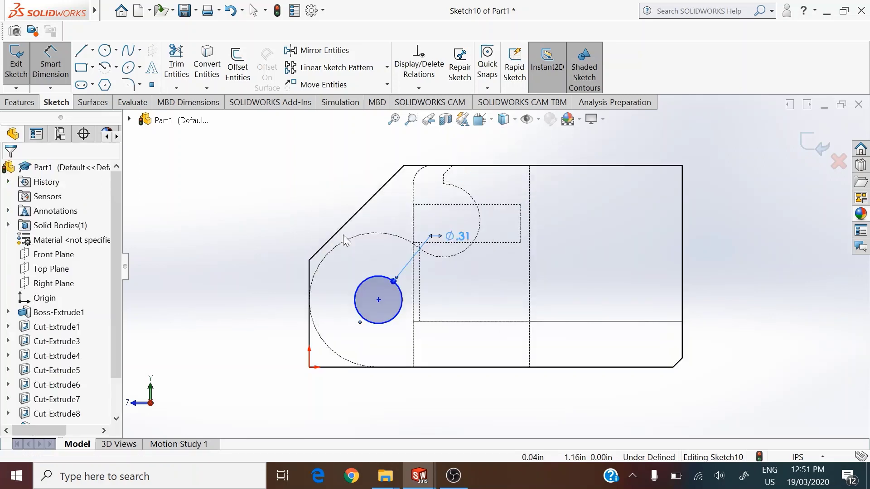
{"action": "left_click", "coordinate": [374, 274]}
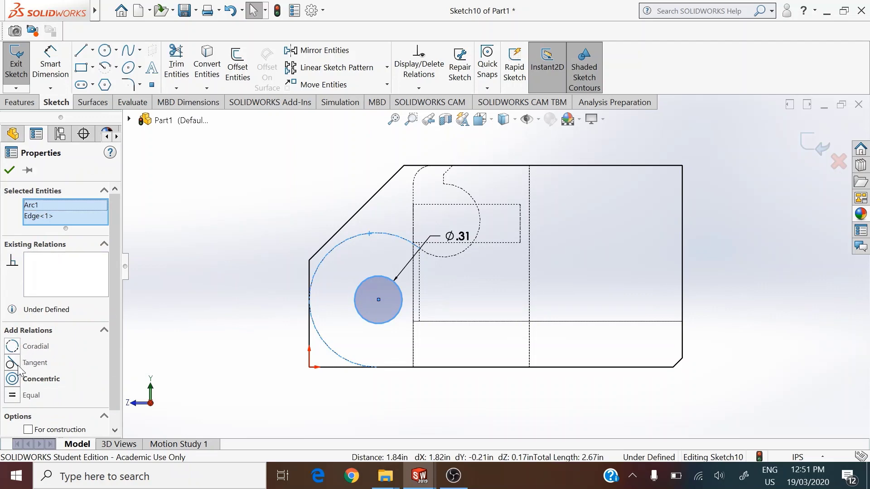
{"action": "left_click", "coordinate": [19, 383]}
{"action": "left_click", "coordinate": [9, 170]}
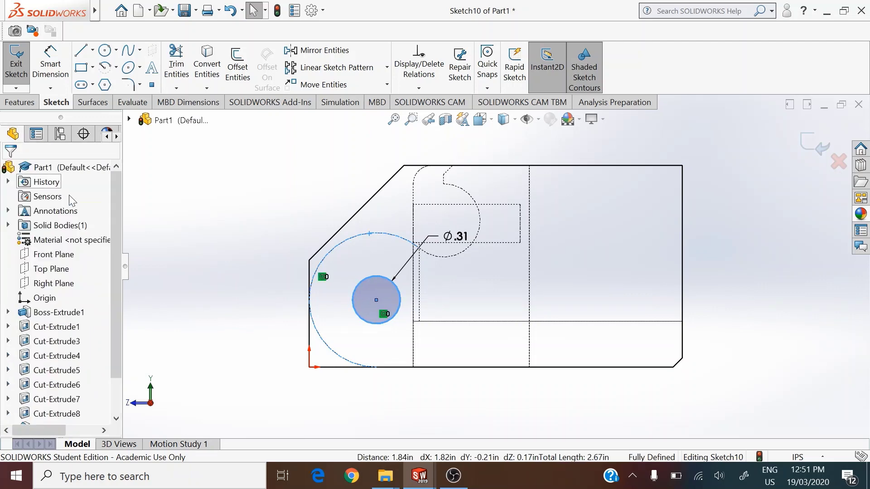
Restore the Shaded With Edges display style.
{"action": "middle_click_drag", "start_coordinate": [320, 174], "coordinate": [344, 188]}
{"action": "left_click", "coordinate": [492, 124]}
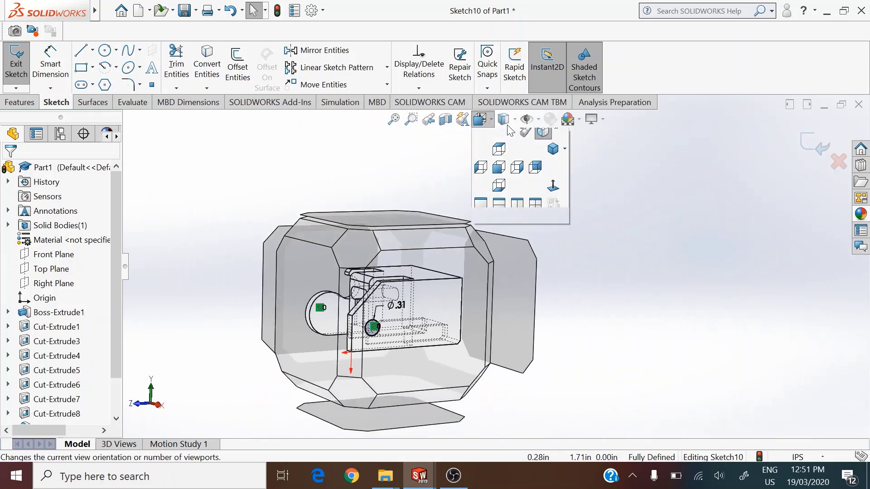
{"action": "left_click", "coordinate": [501, 137]}
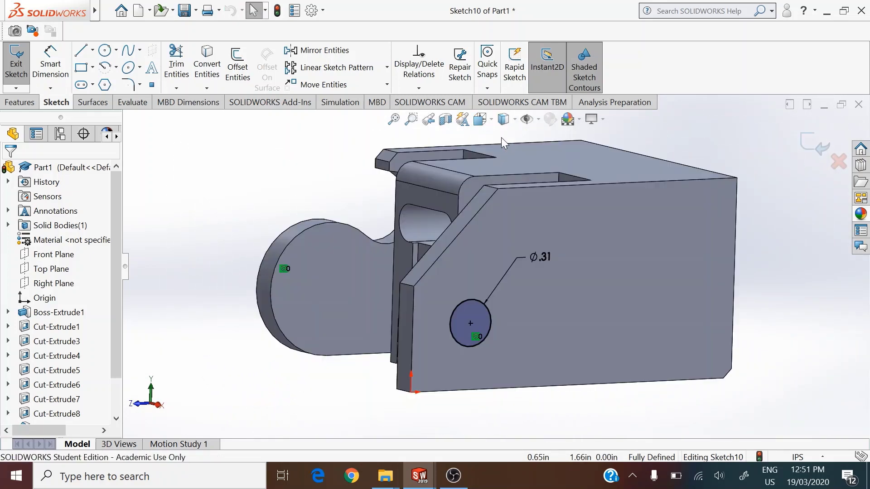
Cut-extrude the circle with the Through All end condition so the hole passes through both side walls.
{"action": "left_click", "coordinate": [19, 102]}
{"action": "left_click", "coordinate": [192, 66]}
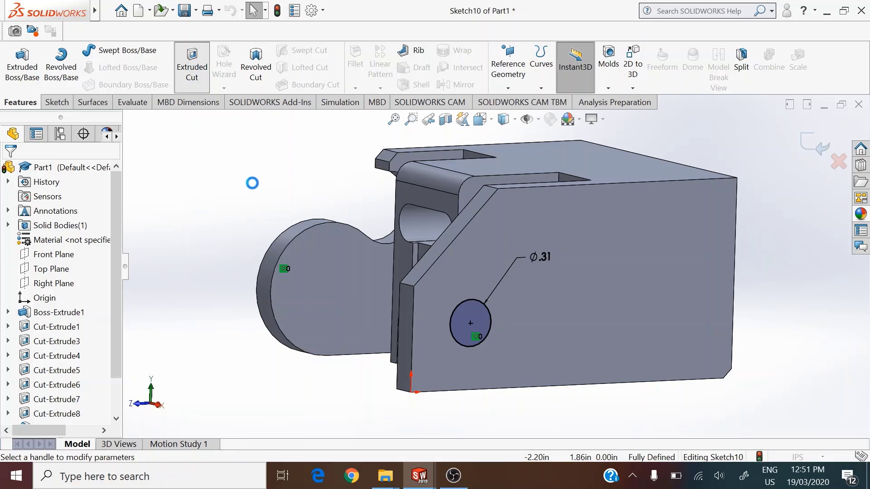
{"action": "middle_click_drag", "start_coordinate": [249, 188], "coordinate": [341, 237]}
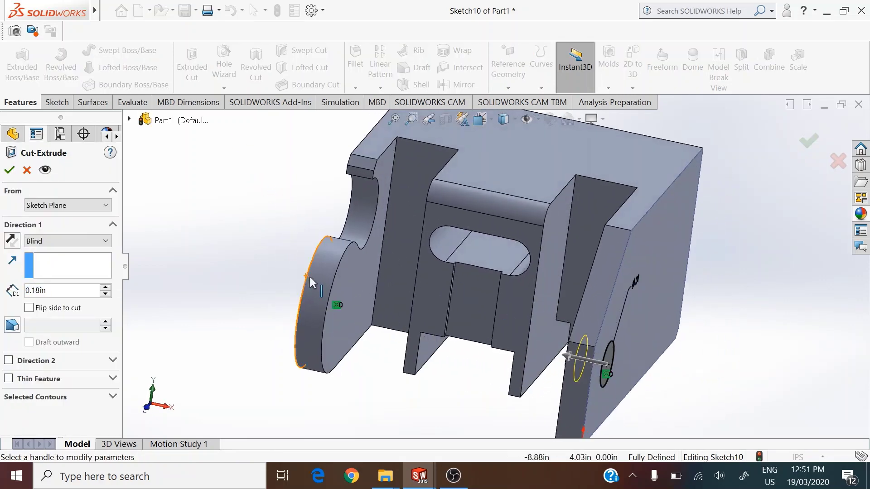
{"action": "left_click", "coordinate": [70, 241]}
{"action": "left_click", "coordinate": [73, 263]}
{"action": "mouse_move", "coordinate": [275, 274]}
{"action": "middle_mouse_down"}
{"action": "mouse_move", "coordinate": [295, 298]}
{"action": "mouse_move", "coordinate": [279, 413]}
{"action": "mouse_move", "coordinate": [283, 288]}
{"action": "mouse_move", "coordinate": [255, 297]}
{"action": "mouse_move", "coordinate": [272, 271]}
{"action": "middle_mouse_up"}
{"action": "left_click", "coordinate": [7, 173]}
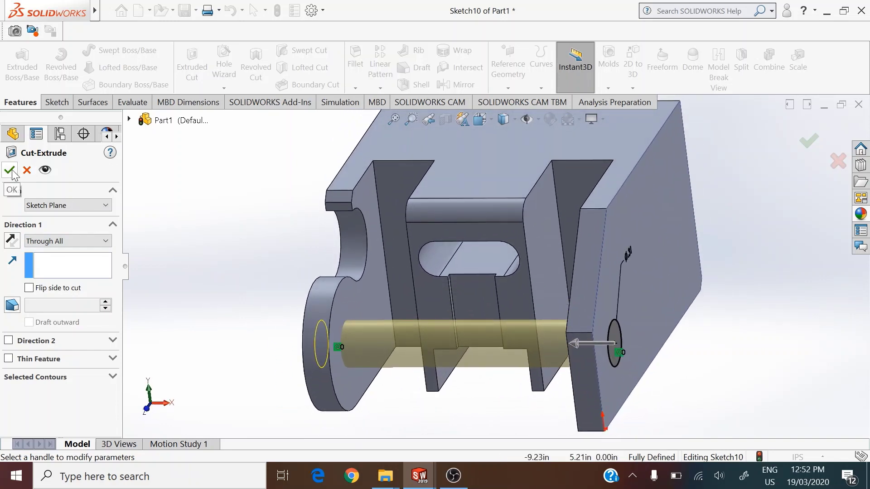
Start a Straight Tap hole with the Hole Wizard in isometric view, keeping the custom sizing values for the new hole type.
{"action": "mouse_move", "coordinate": [241, 243]}
{"action": "middle_mouse_down"}
{"action": "mouse_move", "coordinate": [287, 253]}
{"action": "mouse_move", "coordinate": [188, 251]}
{"action": "mouse_move", "coordinate": [235, 242]}
{"action": "middle_mouse_up"}
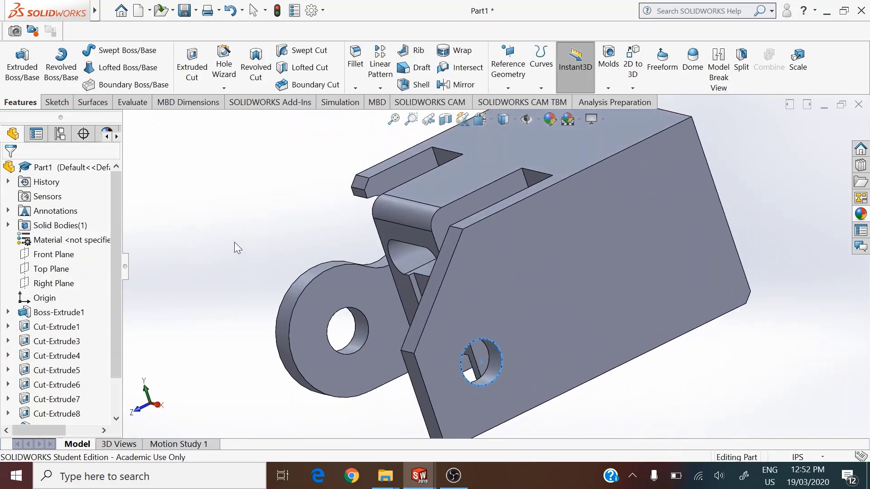
{"action": "left_click", "coordinate": [481, 120]}
{"action": "left_click", "coordinate": [552, 155]}
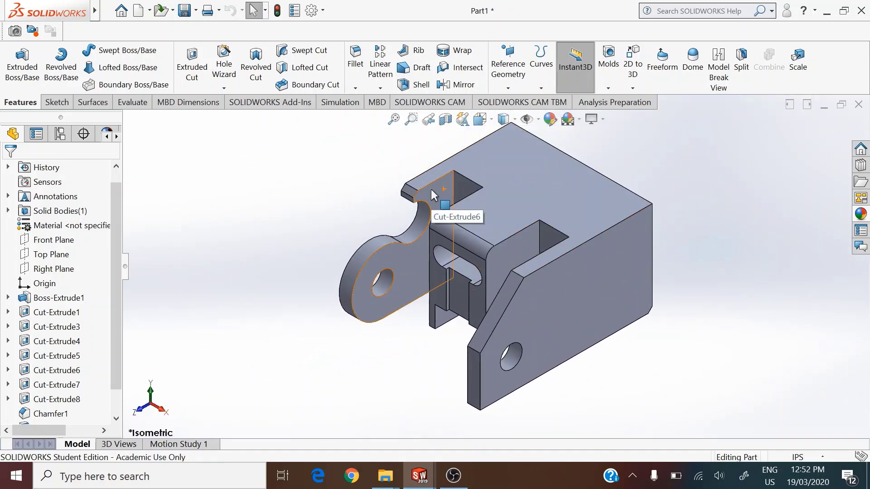
{"action": "left_click", "coordinate": [599, 286]}
{"action": "left_click", "coordinate": [747, 326]}
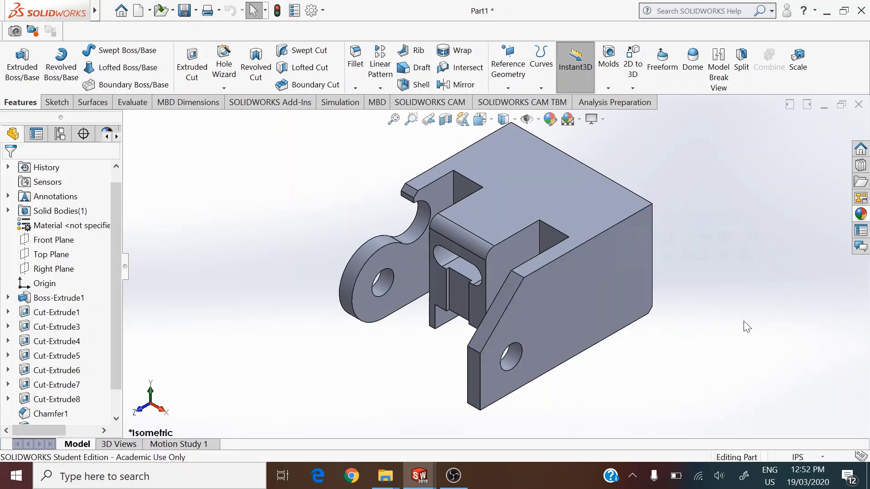
{"action": "left_click", "coordinate": [218, 69]}
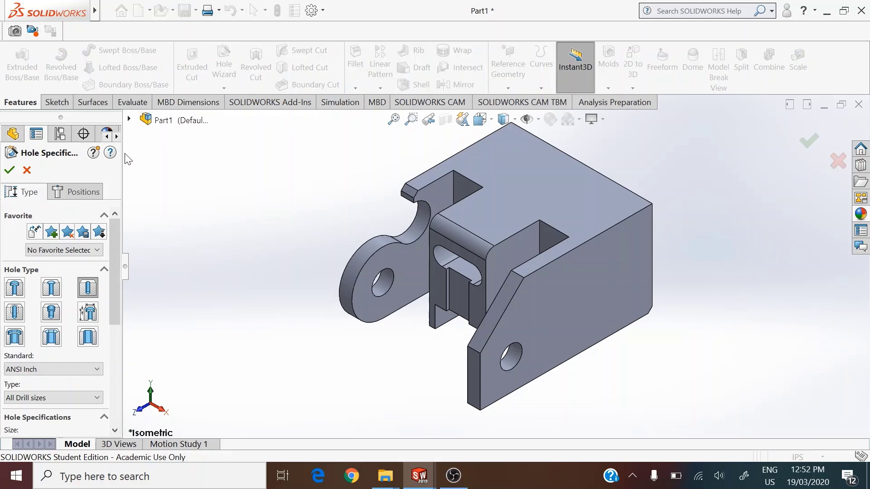
{"action": "left_click", "coordinate": [22, 318]}
{"action": "left_click", "coordinate": [333, 215]}
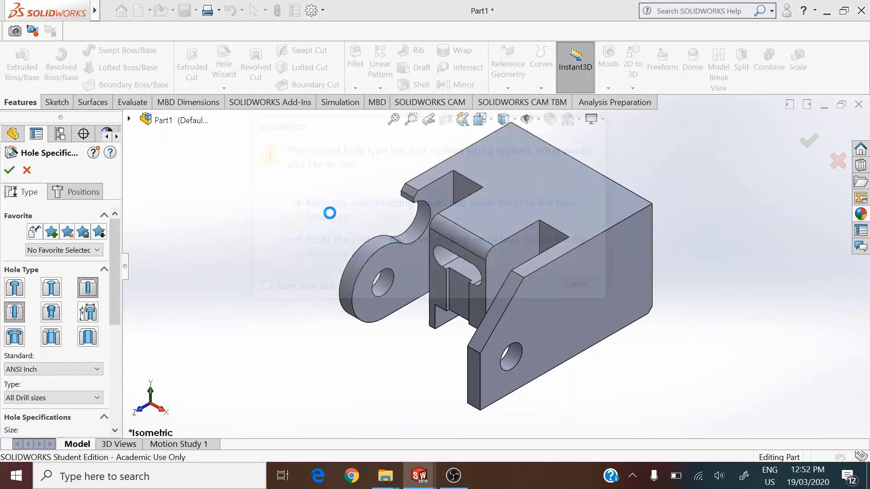
Set the ANSI Inch bottoming tapped hole's size to 1/4-20 and turn off custom sizing.
{"action": "left_click_drag", "start_coordinate": [116, 236], "coordinate": [115, 283]}
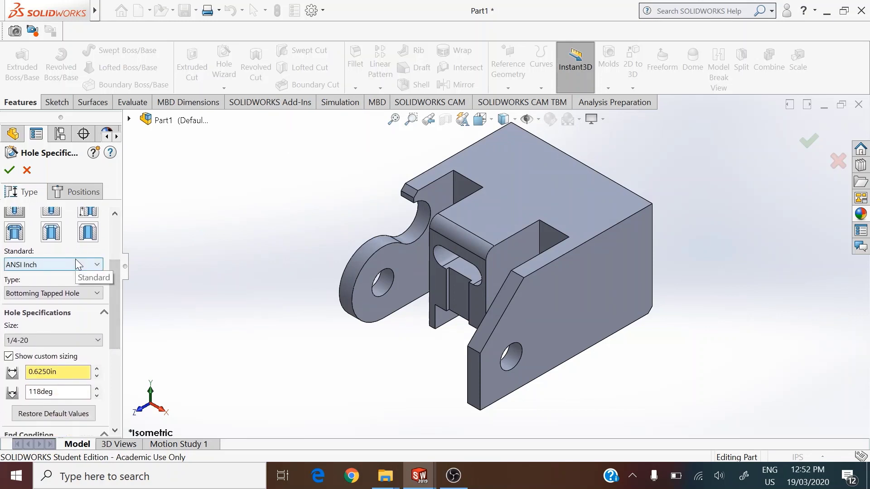
{"action": "left_click", "coordinate": [86, 344]}
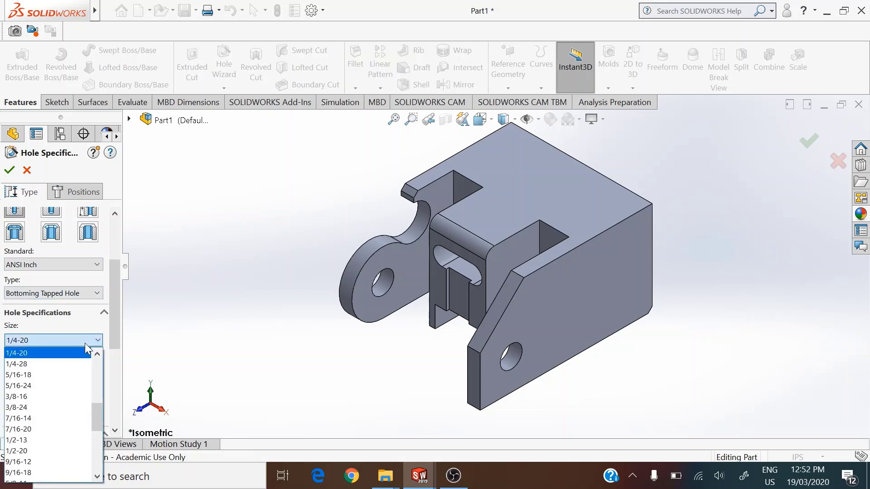
{"action": "scroll", "coordinate": [80, 377], "scroll_direction": "up", "scroll_amount": 1}
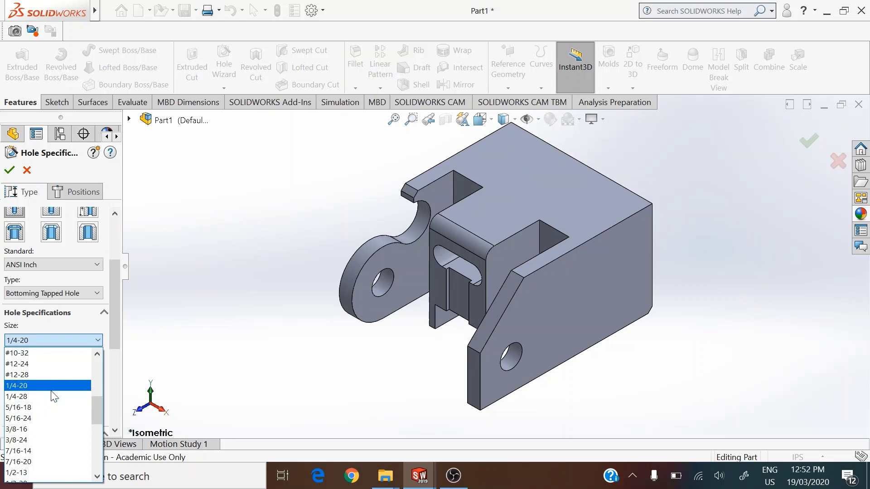
{"action": "left_click", "coordinate": [51, 391]}
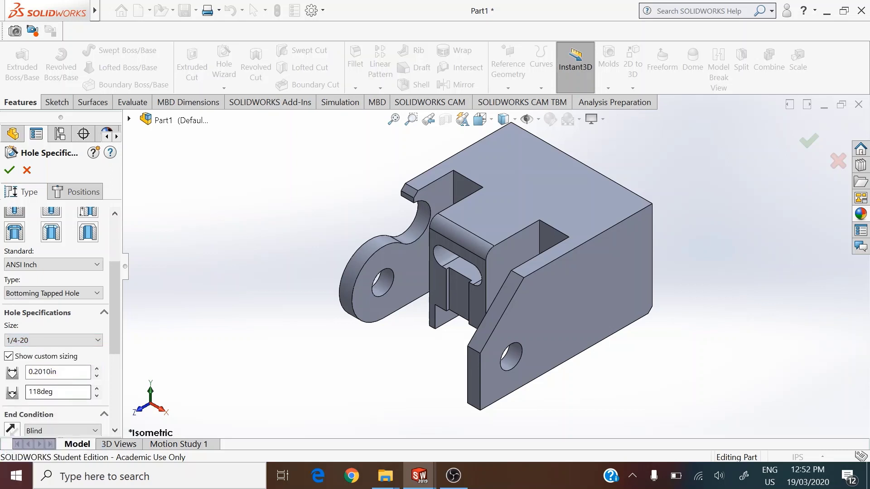
{"action": "left_click", "coordinate": [9, 357]}
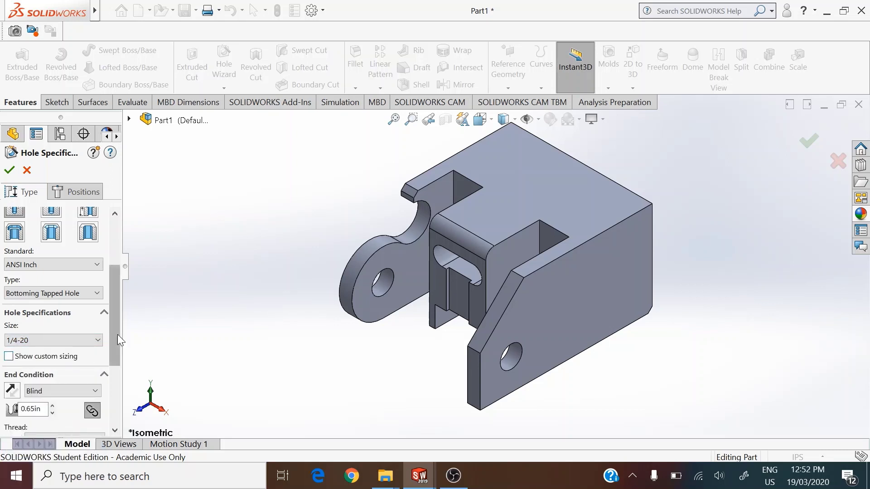
Set the tapped hole's blind hole depth to 0.5 in.
{"action": "scroll", "coordinate": [119, 336], "scroll_direction": "down", "scroll_amount": 1}
{"action": "left_click_drag", "start_coordinate": [119, 336], "coordinate": [118, 377]}
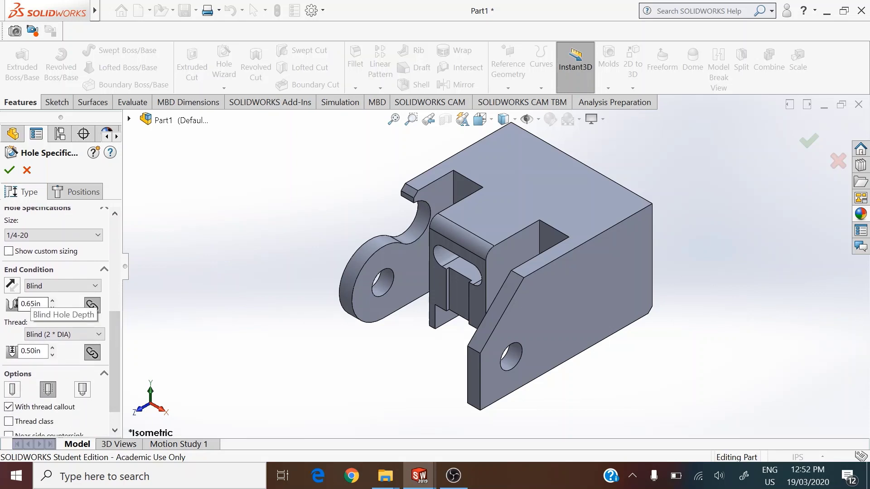
{"action": "double_click", "coordinate": [31, 303]}
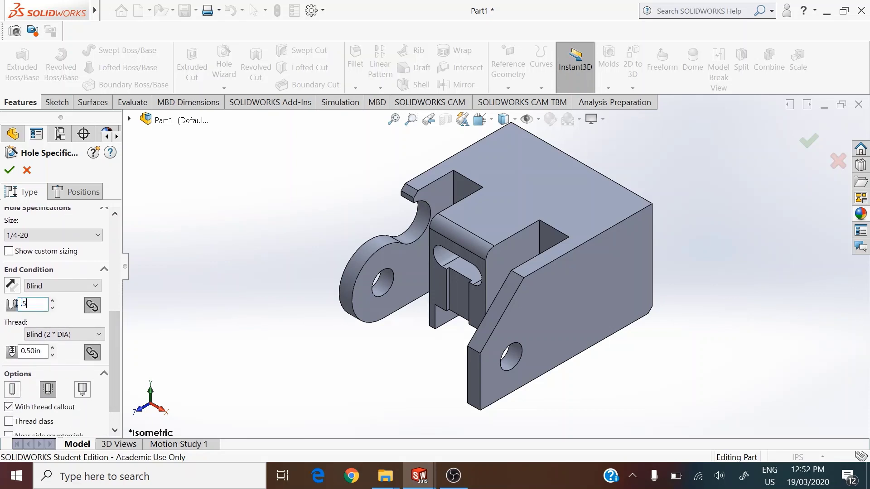
{"action": "key", "text": "Tab"}
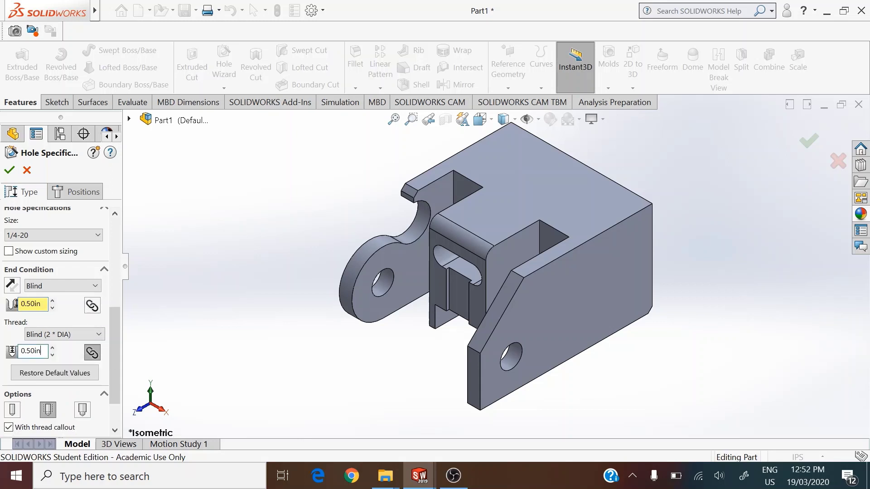
Set the tapped hole's blind thread depth to 0.4 in.
{"action": "type", "text": "."}
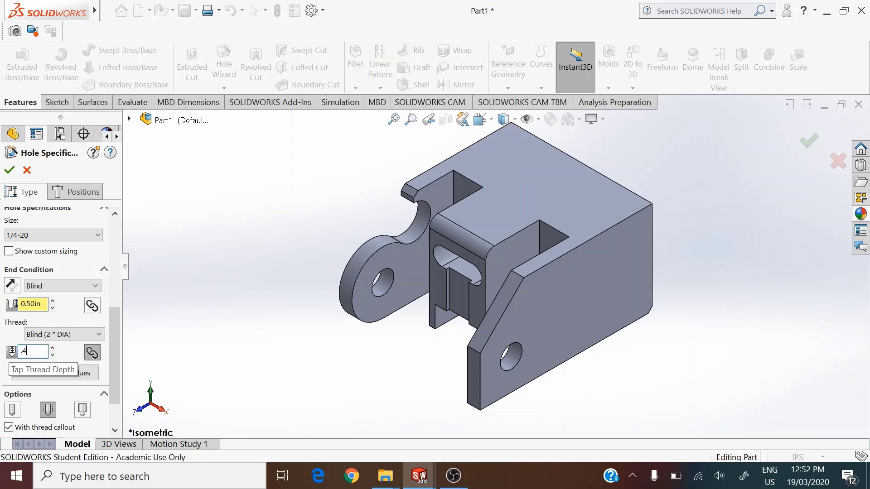
{"action": "type", "text": "4"}
{"action": "left_click_drag", "start_coordinate": [116, 363], "coordinate": [118, 381]}
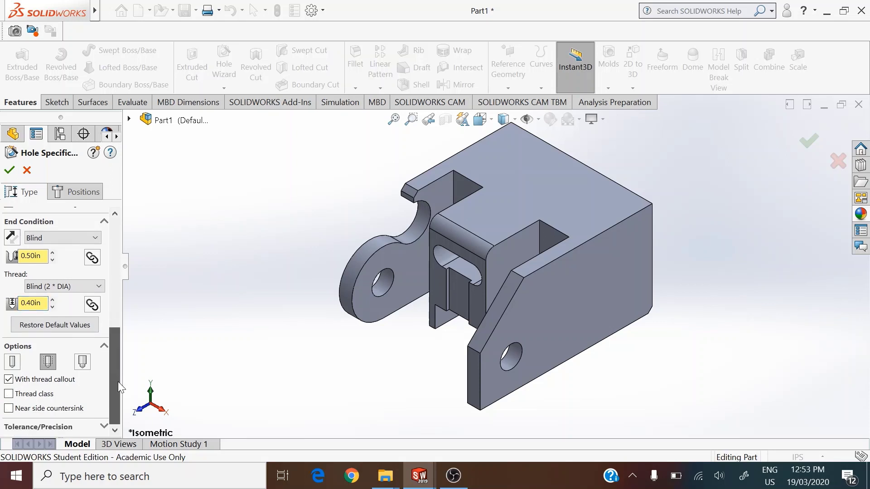
Place two tapped hole points on the outer face of the side wall with the sloped corner, near its rear end.
{"action": "left_click", "coordinate": [73, 193]}
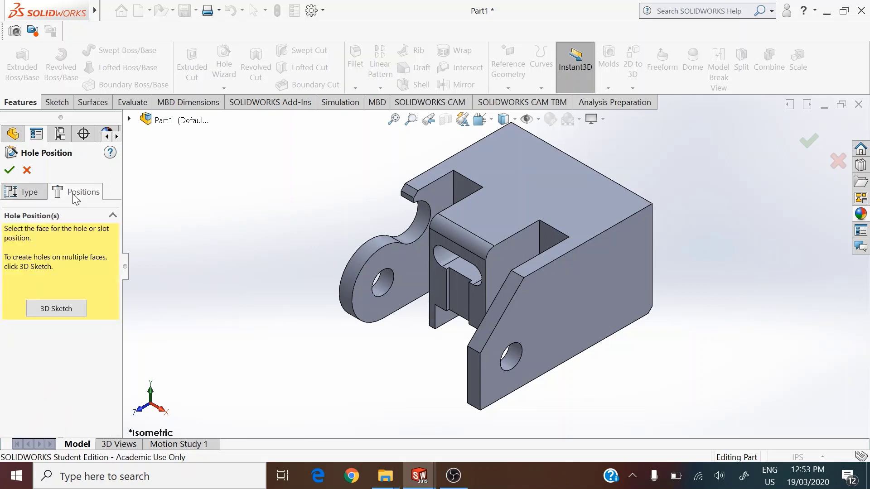
{"action": "left_click", "coordinate": [564, 300]}
{"action": "left_click", "coordinate": [593, 270]}
{"action": "left_click", "coordinate": [634, 283]}
{"action": "left_click", "coordinate": [481, 119]}
{"action": "left_click", "coordinate": [550, 192]}
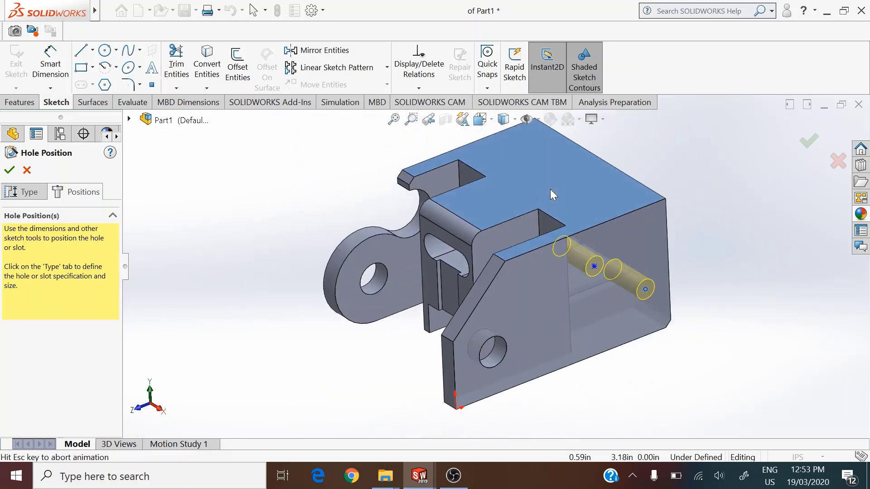
Dimension the upper tapped hole's center 0.76 in from the side wall's rear vertical edge.
{"action": "left_click", "coordinate": [50, 63]}
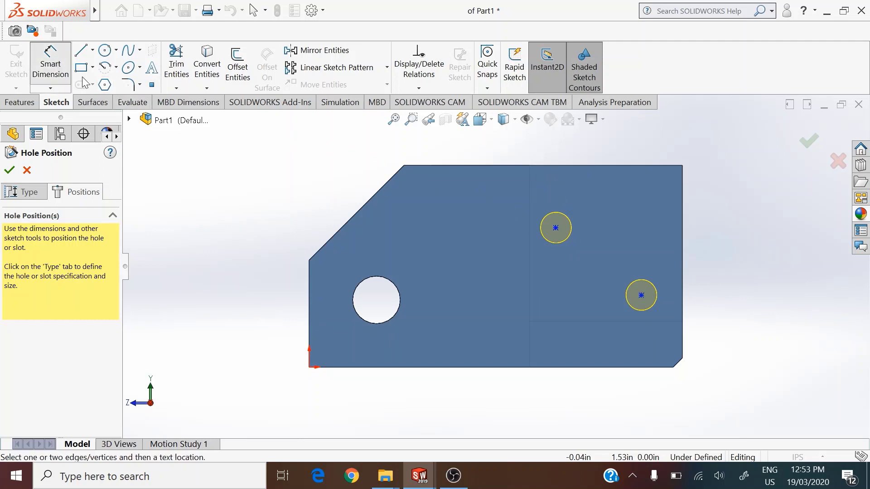
{"action": "left_click", "coordinate": [555, 228]}
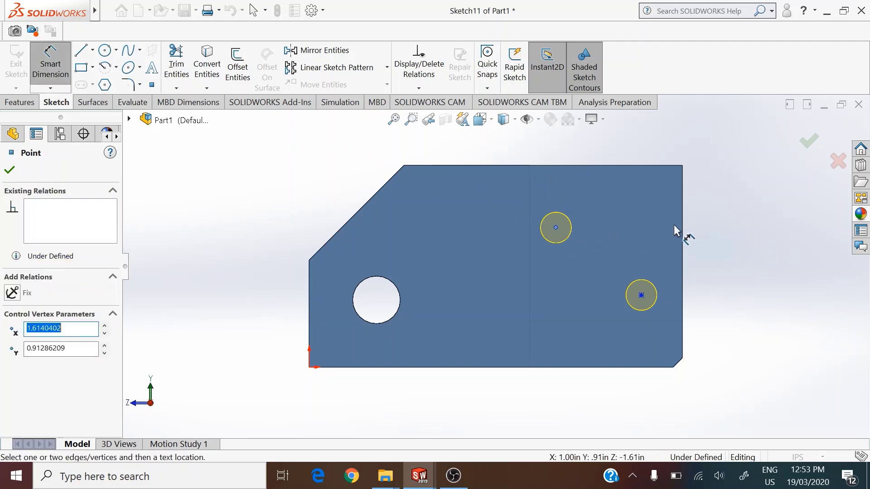
{"action": "left_click", "coordinate": [683, 226]}
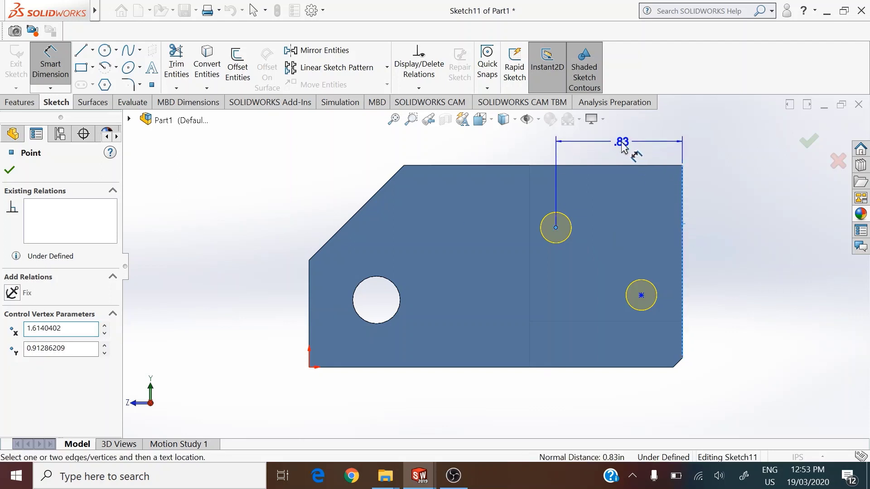
{"action": "left_click", "coordinate": [624, 146]}
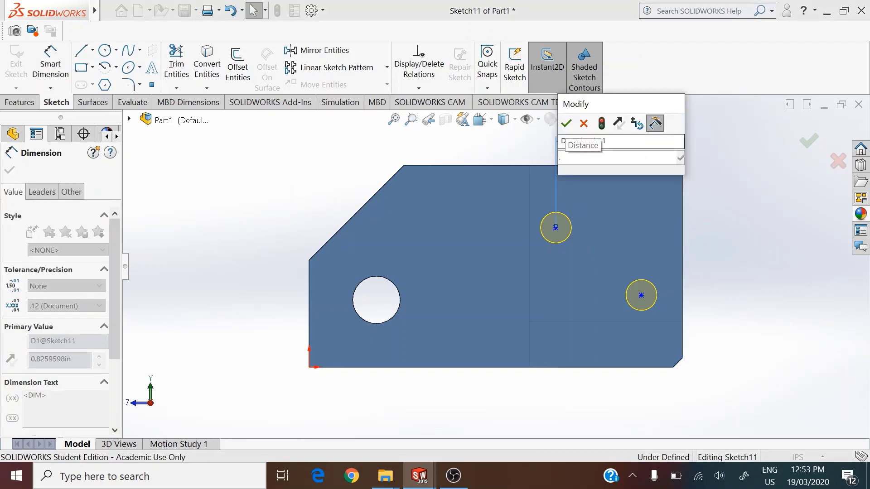
{"action": "type", "text": "76"}
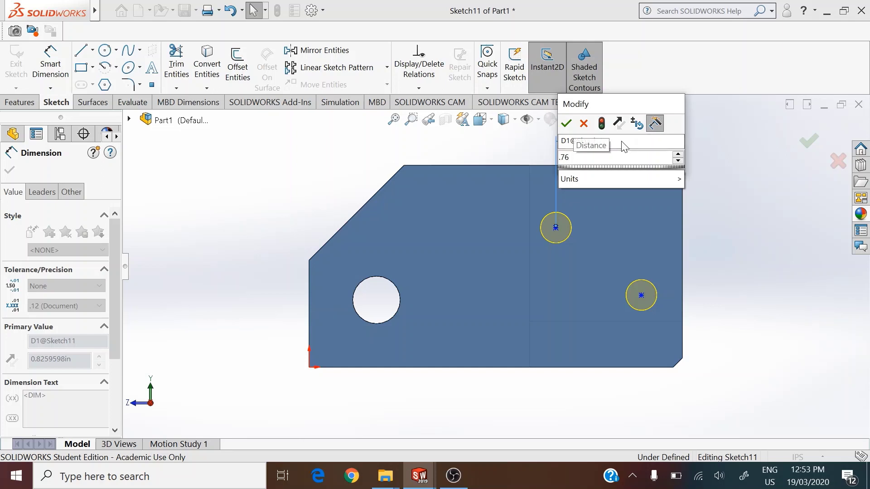
{"action": "key", "text": "Return"}
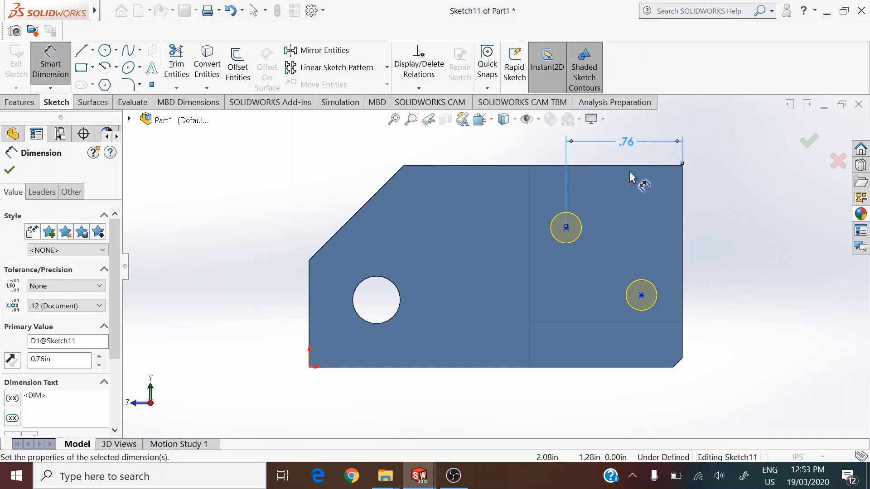
Dimension the lower tapped hole's center 0.76 in below the side wall's top edge.
{"action": "left_click", "coordinate": [650, 166]}
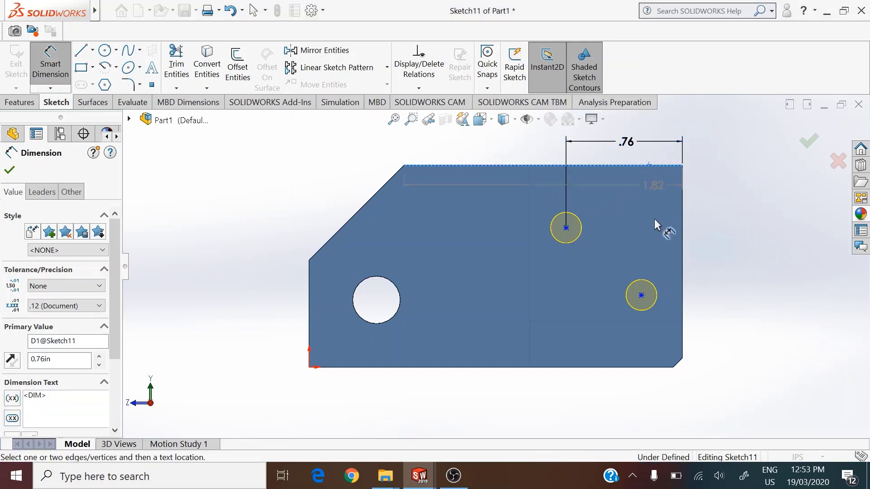
{"action": "left_click", "coordinate": [641, 294]}
{"action": "left_click", "coordinate": [746, 244]}
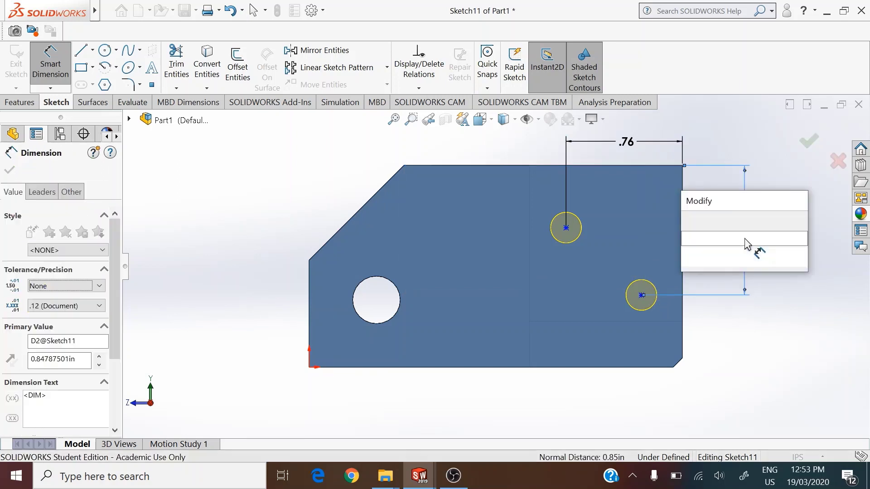
{"action": "type", "text": ".76"}
{"action": "key", "text": "Return"}
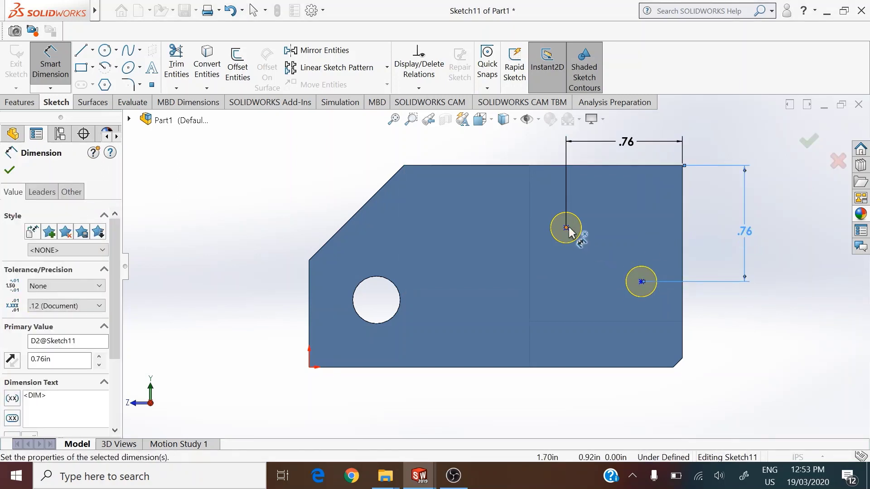
Dimension the lower tapped hole's center 0.22 in from the side wall's rear vertical edge.
{"action": "left_click", "coordinate": [641, 280]}
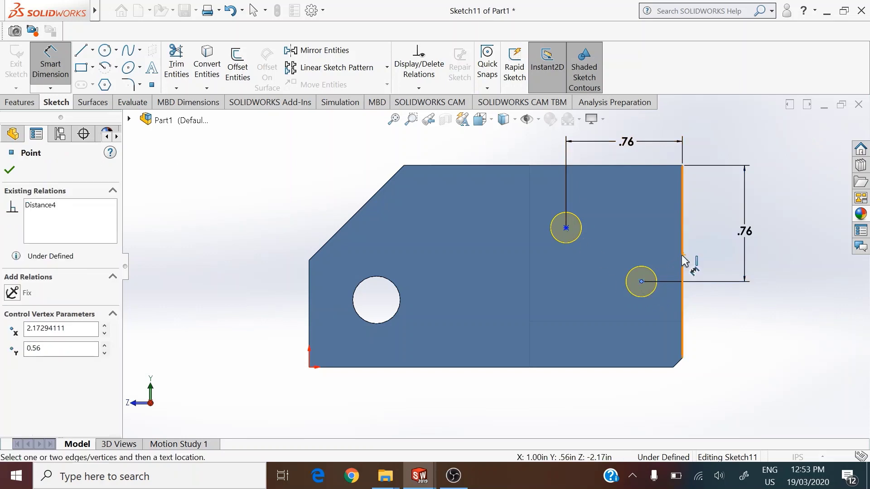
{"action": "left_click", "coordinate": [674, 227]}
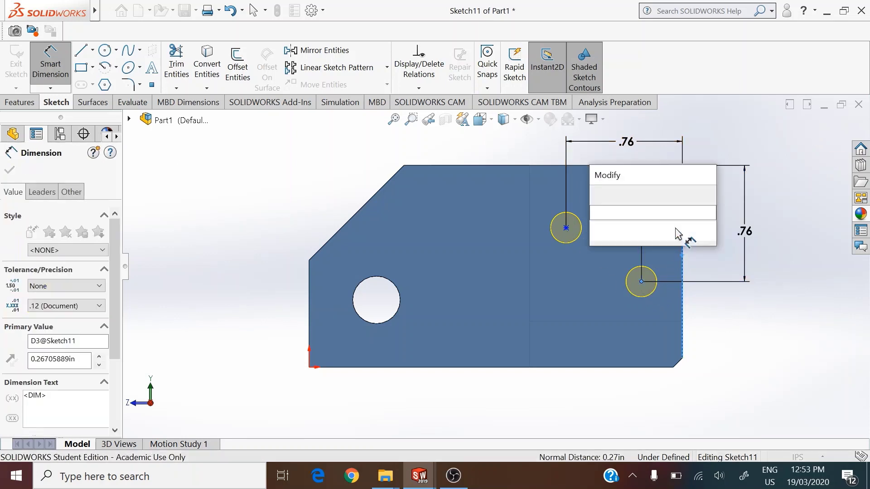
{"action": "type", "text": "0.22"}
{"action": "key", "text": "Return"}
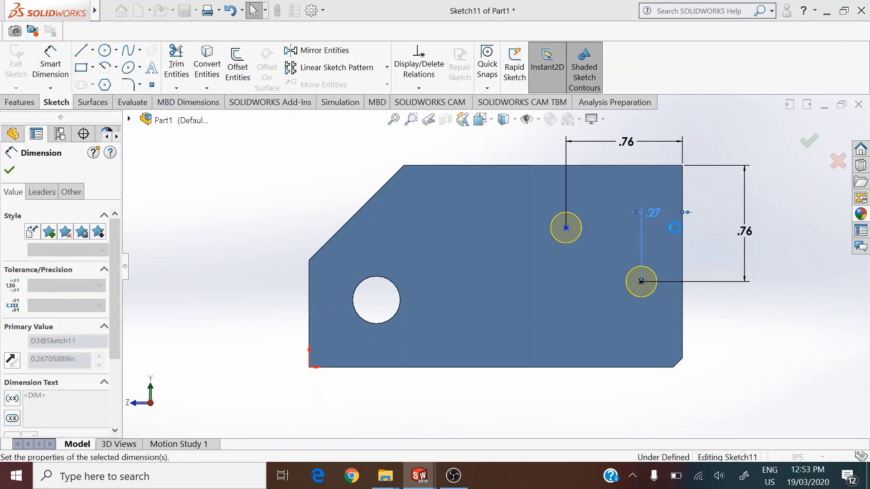
Dimension the upper tapped hole's center 0.26 in below the side wall's top edge and complete the two tapped holes.
{"action": "left_click", "coordinate": [566, 228]}
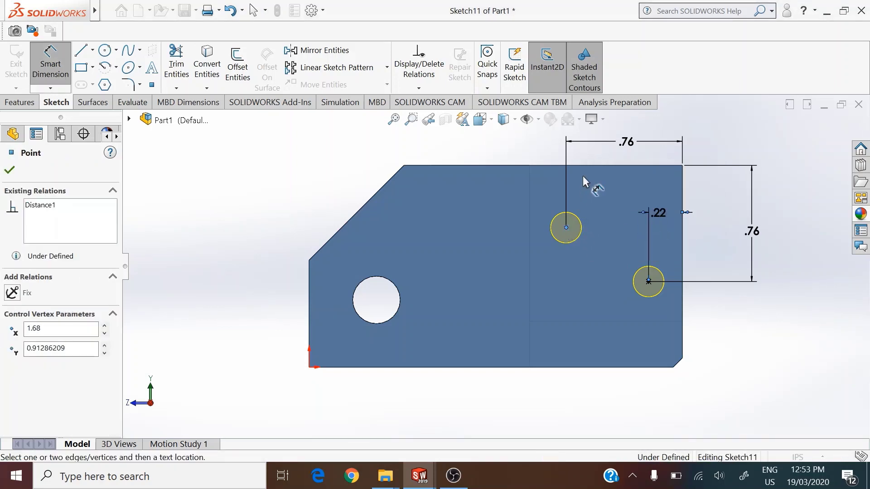
{"action": "left_click", "coordinate": [586, 167]}
{"action": "left_click", "coordinate": [591, 190]}
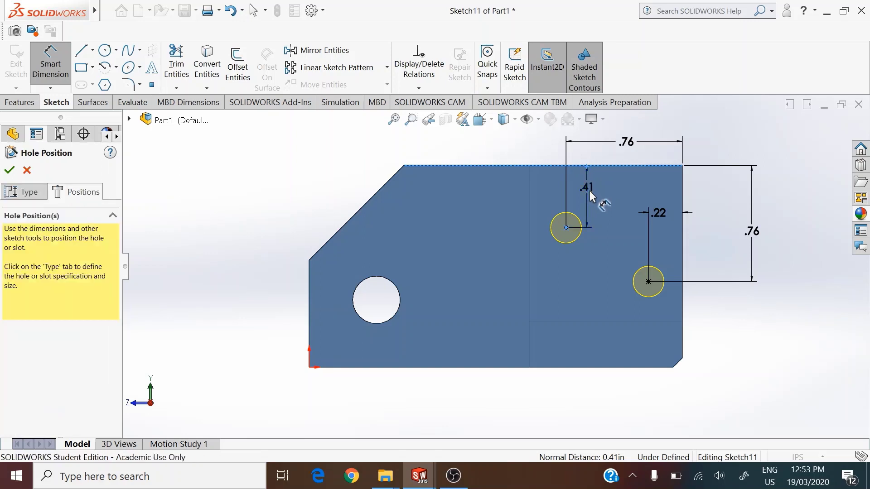
{"action": "type", "text": "0.26"}
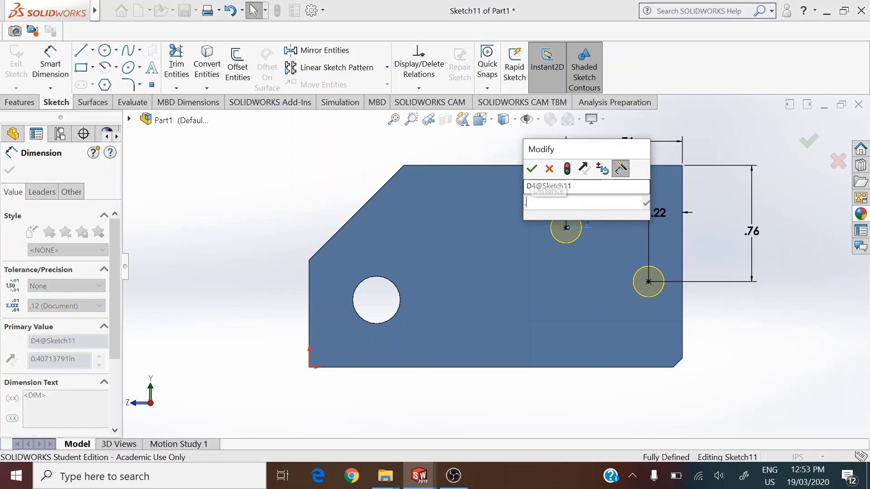
{"action": "key", "text": "Return"}
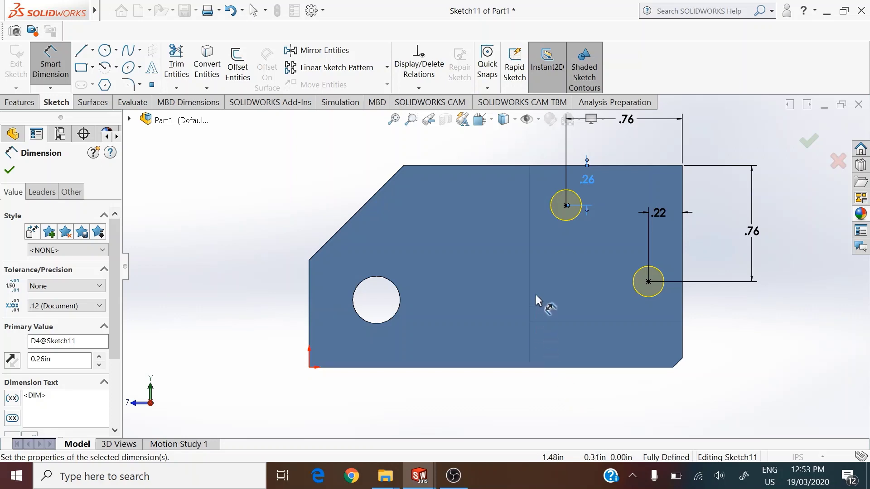
{"action": "mouse_move", "coordinate": [503, 165]}
{"action": "middle_mouse_down"}
{"action": "mouse_move", "coordinate": [503, 151]}
{"action": "mouse_move", "coordinate": [539, 179]}
{"action": "middle_mouse_up"}
{"action": "left_click", "coordinate": [10, 170]}
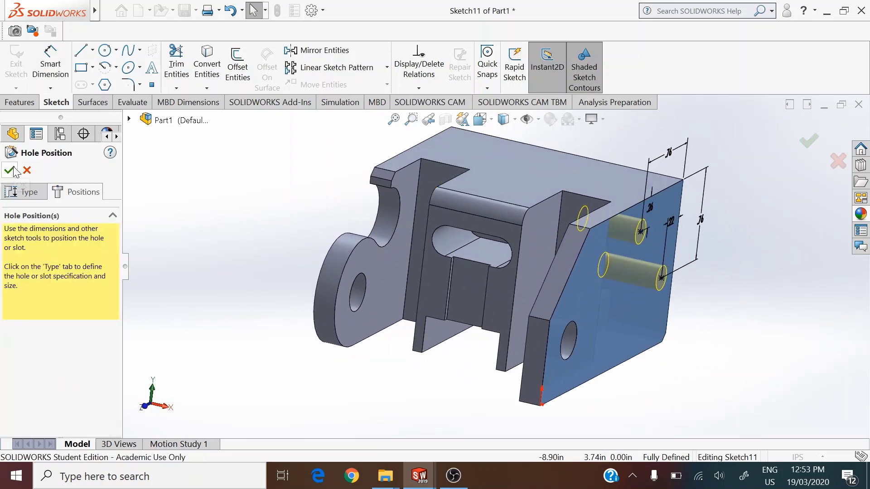
{"action": "left_click", "coordinate": [10, 170]}
Turn on shaded cosmetic threads in the document's detailing properties so the tapped holes display their threads.
{"action": "middle_click_drag", "start_coordinate": [362, 231], "coordinate": [574, 211]}
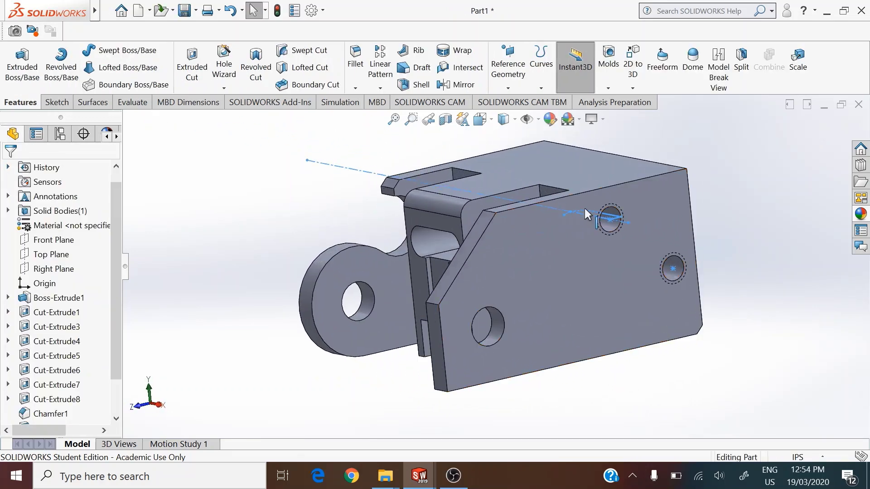
{"action": "scroll", "coordinate": [589, 214], "scroll_direction": "down", "scroll_amount": 3}
{"action": "scroll", "coordinate": [608, 217], "scroll_direction": "down", "scroll_amount": 2}
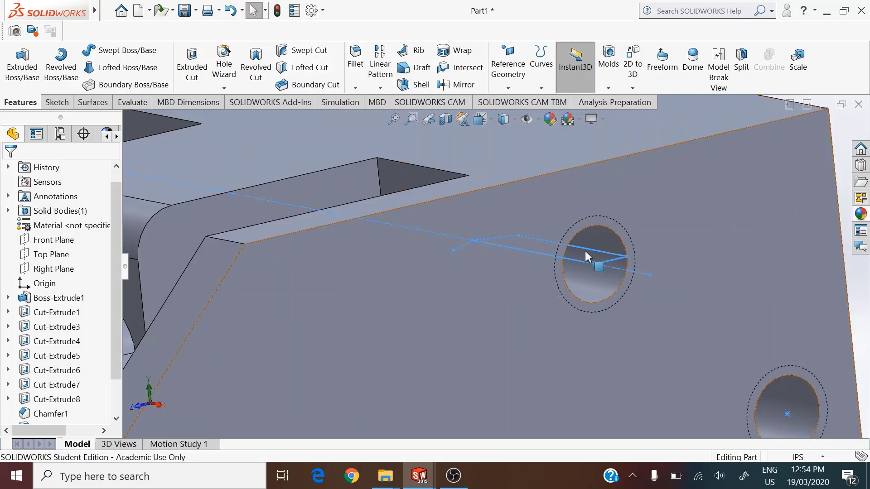
{"action": "left_click", "coordinate": [311, 10]}
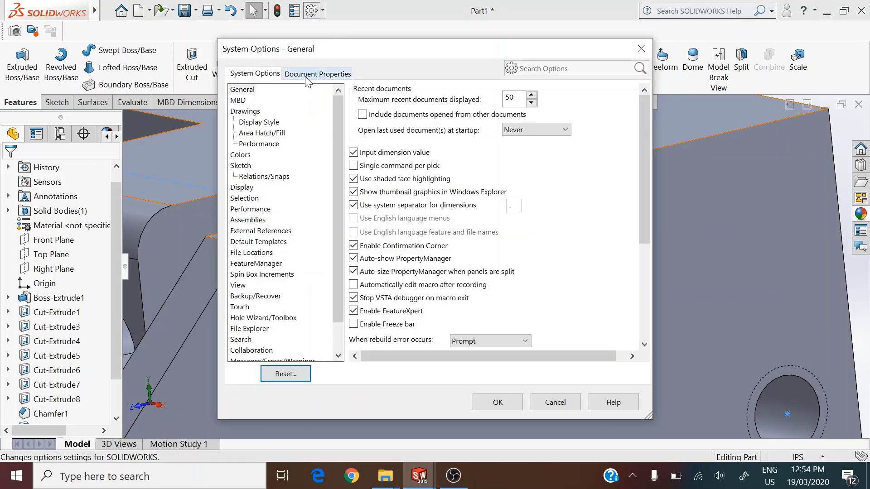
{"action": "left_click", "coordinate": [307, 75]}
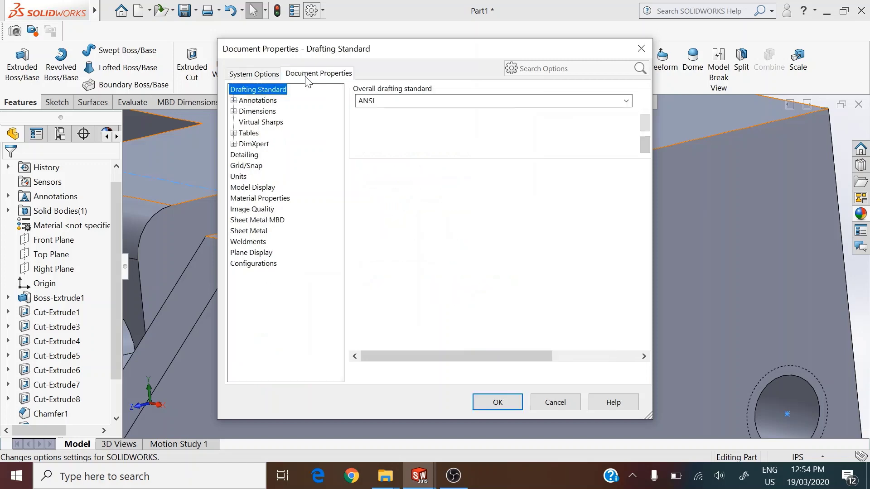
{"action": "left_click", "coordinate": [245, 155]}
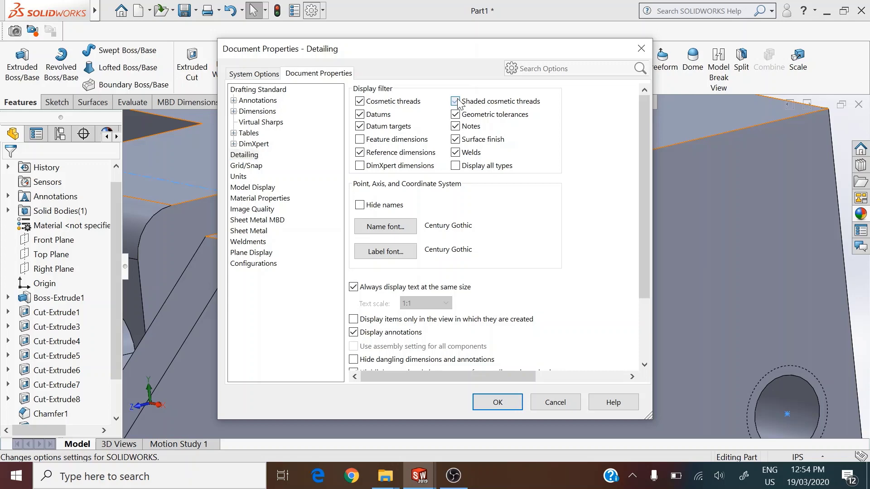
{"action": "left_click", "coordinate": [506, 399]}
{"action": "middle_click_drag", "start_coordinate": [679, 337], "coordinate": [558, 274]}
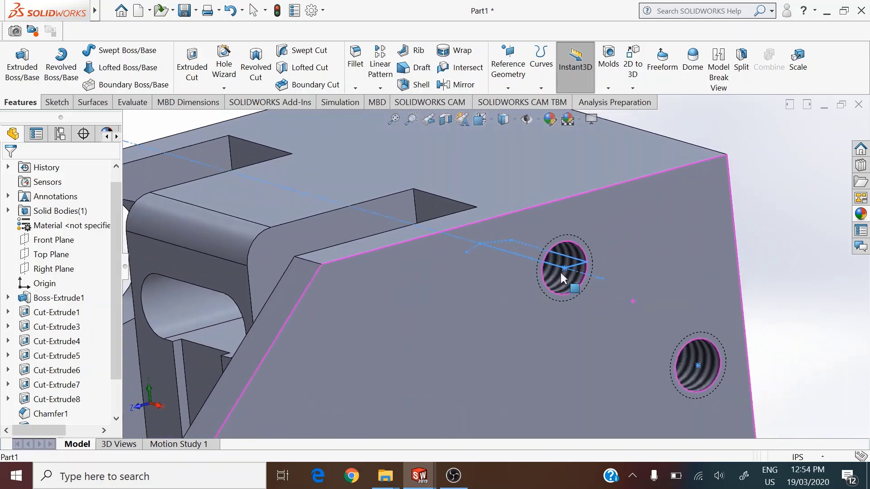
{"action": "scroll", "coordinate": [746, 256], "scroll_direction": "up", "scroll_amount": 5}
{"action": "middle_click_drag", "start_coordinate": [746, 257], "coordinate": [717, 270]}
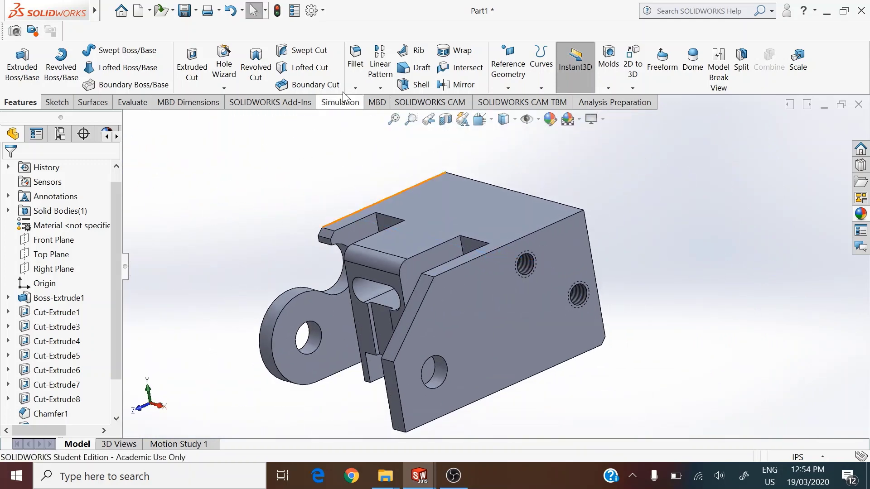
Start a new ANSI Inch hole of type All Drill sizes with the Hole Wizard, with the part's underside in view.
{"action": "left_click", "coordinate": [482, 120]}
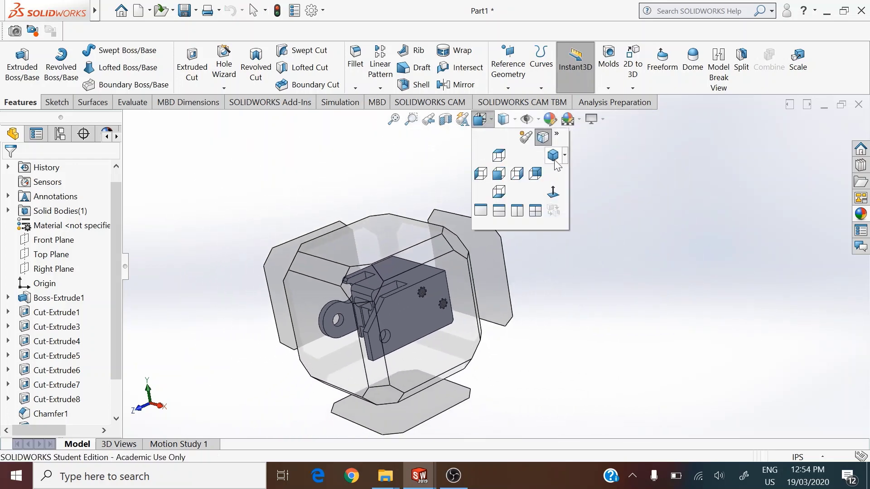
{"action": "left_click", "coordinate": [552, 156]}
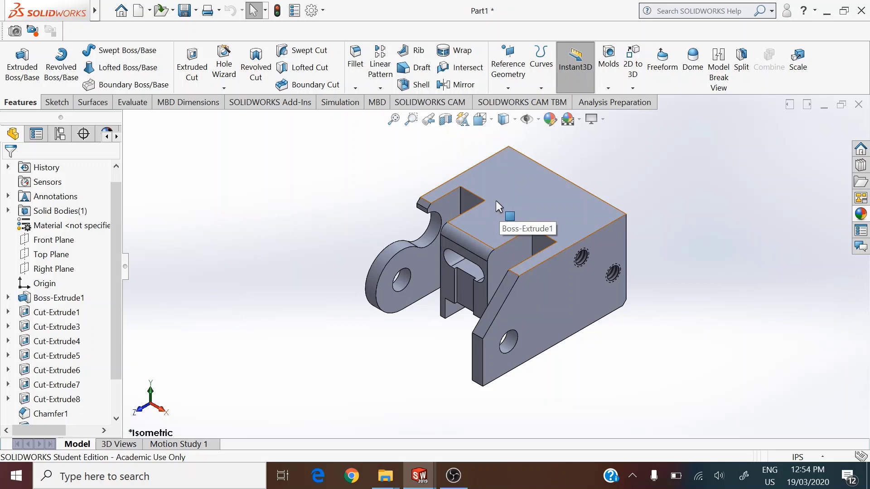
{"action": "middle_click_drag", "start_coordinate": [577, 416], "coordinate": [575, 192]}
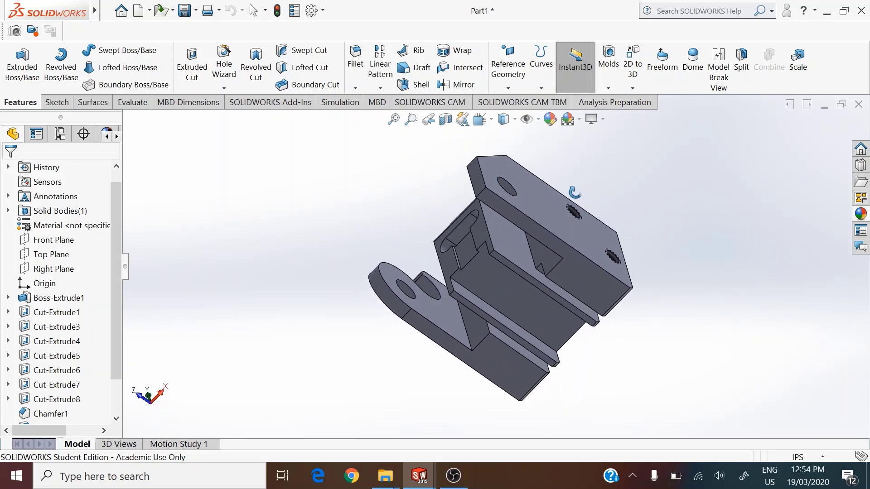
{"action": "left_click", "coordinate": [220, 65]}
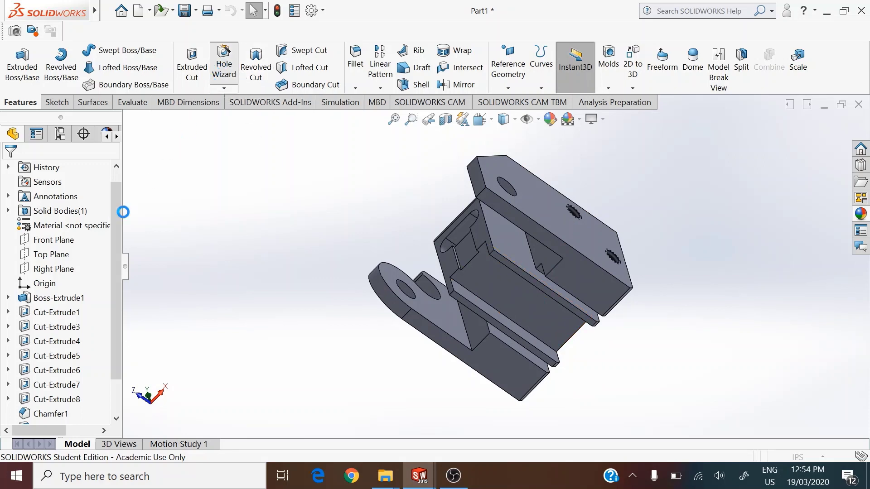
{"action": "left_click", "coordinate": [95, 289]}
{"action": "scroll", "coordinate": [120, 312], "scroll_direction": "down", "scroll_amount": 3}
{"action": "scroll", "coordinate": [121, 317], "scroll_direction": "down", "scroll_amount": 3}
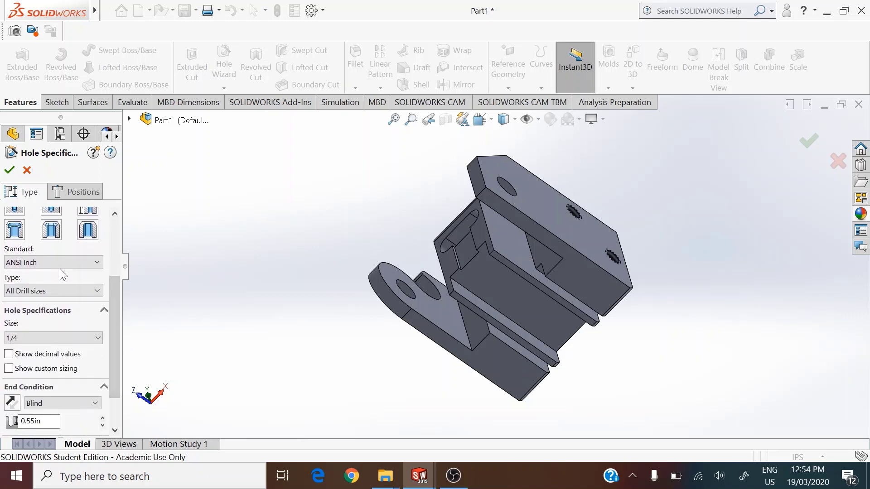
Turn on custom sizing for the new hole and set its diameter to 0.625 in.
{"action": "left_click", "coordinate": [8, 369]}
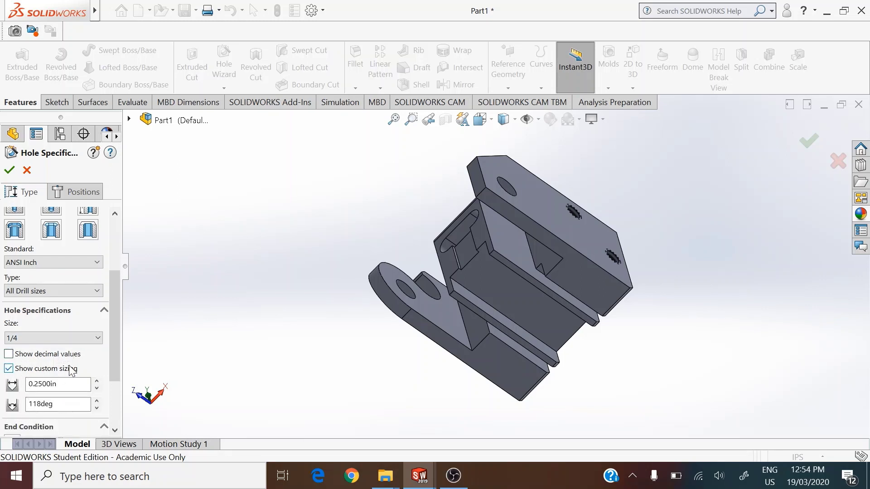
{"action": "scroll", "coordinate": [63, 381], "scroll_direction": "down", "scroll_amount": 2}
{"action": "double_click", "coordinate": [58, 300]}
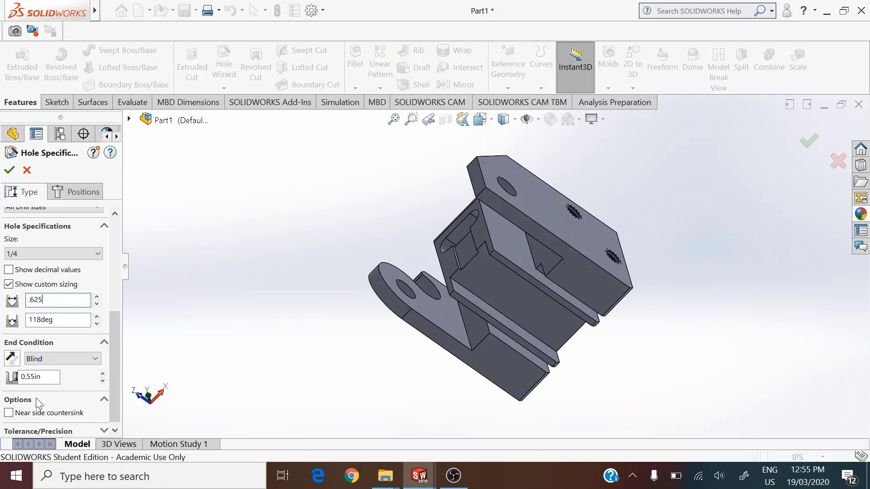
Set the custom hole's diameter to 0.625 in and its blind depth to 0.38 in.
{"action": "type", "text": ".625"}
{"action": "left_click", "coordinate": [39, 377]}
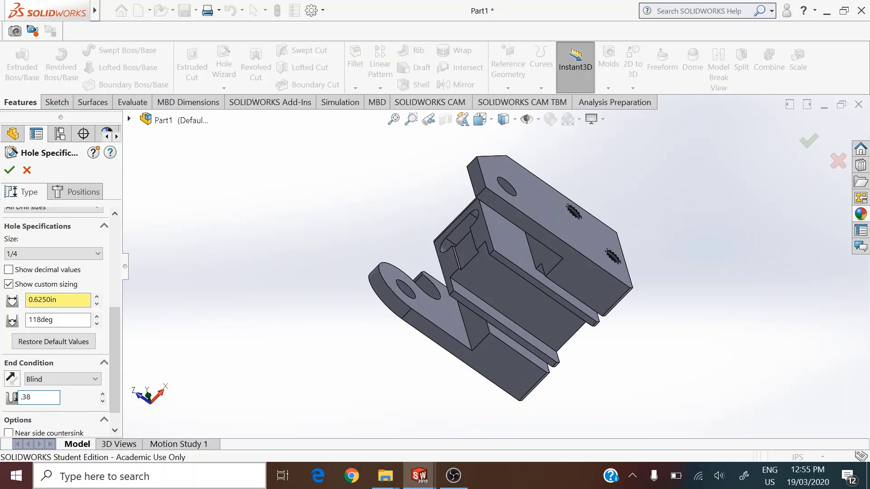
{"action": "left_click_drag", "start_coordinate": [115, 364], "coordinate": [118, 388]}
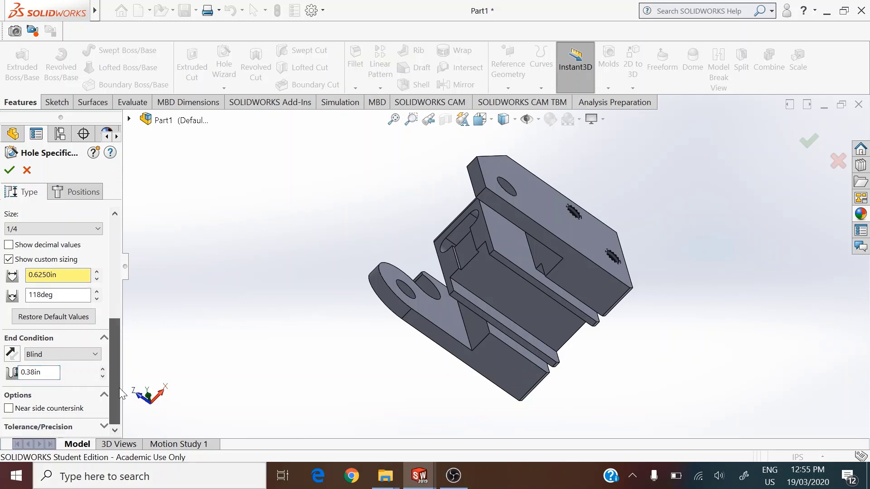
Place the hole's center point on the recessed underside face of the central block, viewed normal to it.
{"action": "left_click", "coordinate": [77, 195]}
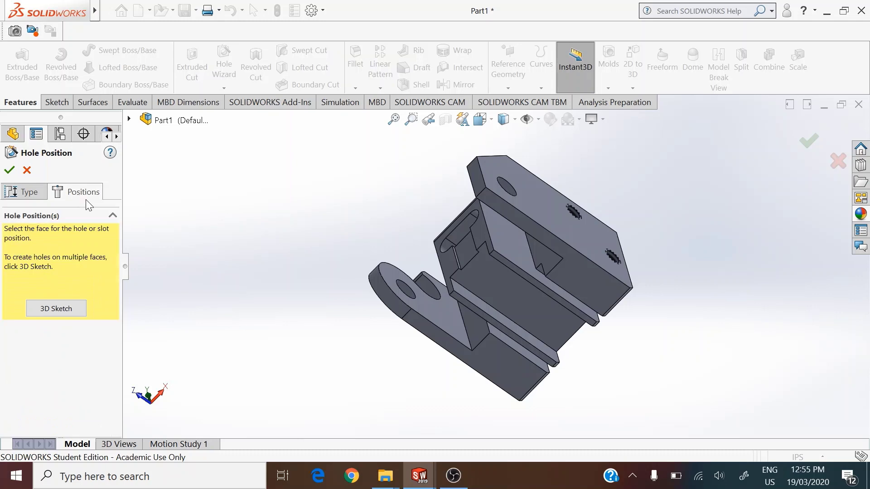
{"action": "left_click", "coordinate": [518, 295]}
{"action": "left_click", "coordinate": [519, 299]}
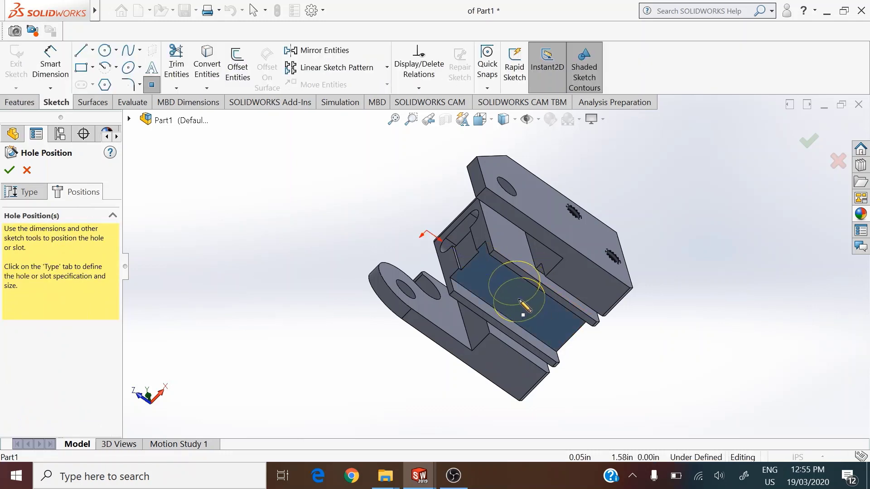
{"action": "left_click", "coordinate": [489, 122]}
{"action": "left_click", "coordinate": [559, 195]}
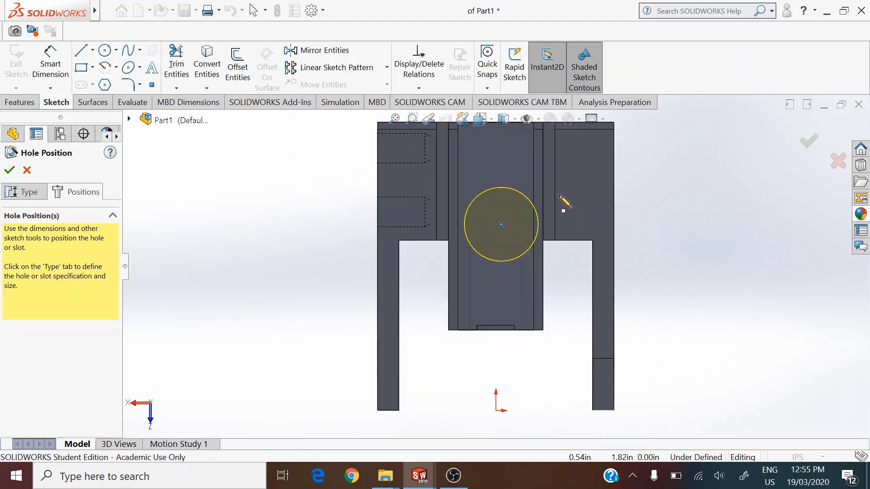
{"action": "left_click", "coordinate": [559, 195]}
{"action": "key", "text": "Escape"}
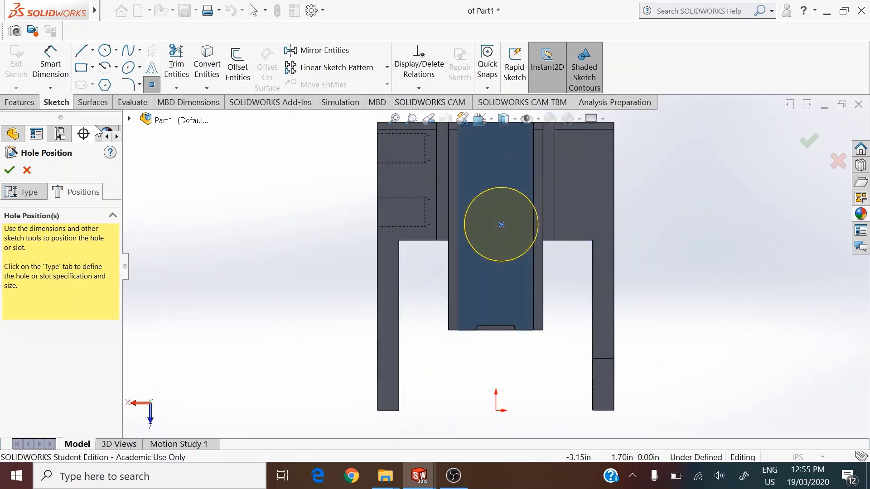
Dimension the hole's center 0.82 in from the straight outer edge of the recessed underside face.
{"action": "left_click", "coordinate": [61, 64]}
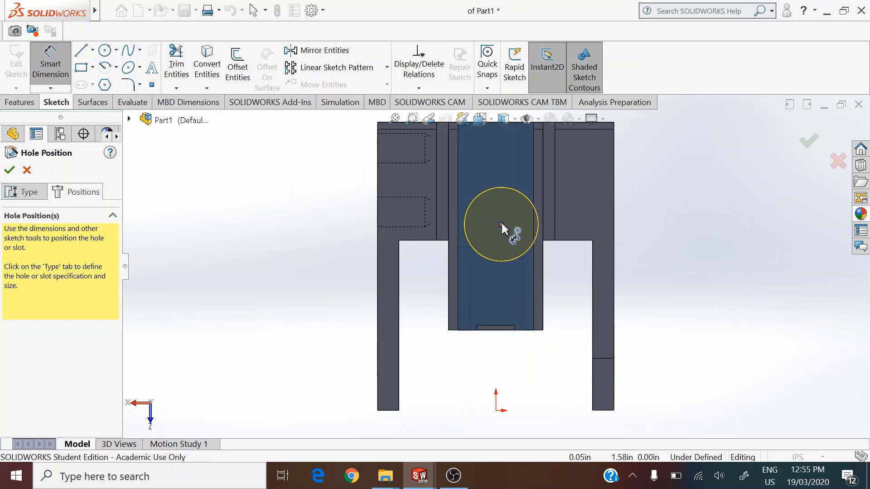
{"action": "left_click", "coordinate": [501, 225]}
{"action": "scroll", "coordinate": [509, 170], "scroll_direction": "up", "scroll_amount": 3}
{"action": "scroll", "coordinate": [503, 170], "scroll_direction": "down", "scroll_amount": 1}
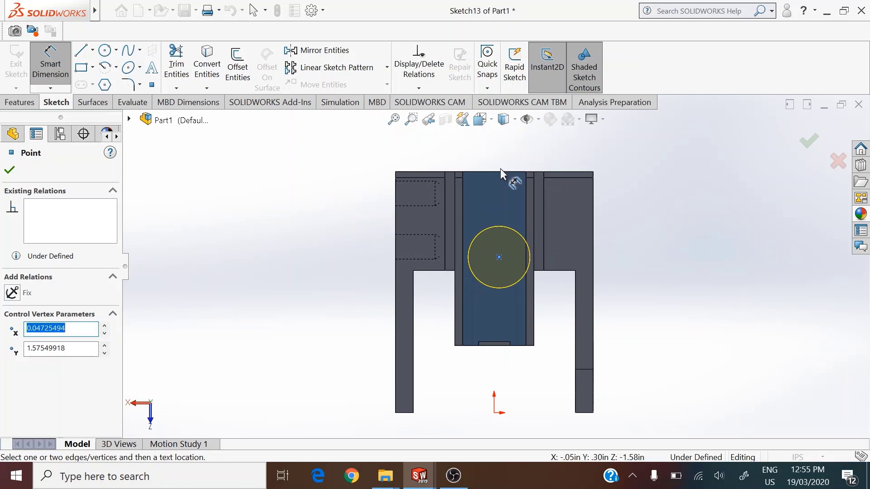
{"action": "left_click", "coordinate": [500, 172]}
{"action": "left_click", "coordinate": [636, 219]}
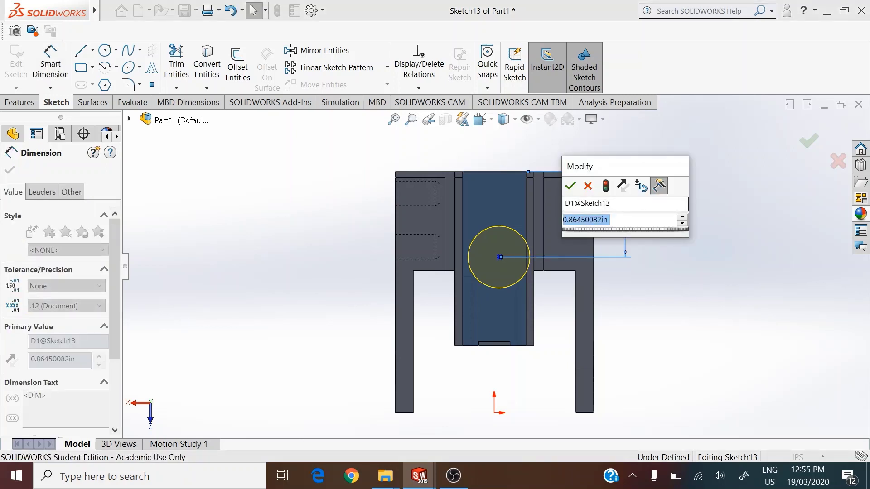
{"action": "type", "text": ".4"}
{"action": "key", "text": "Return"}
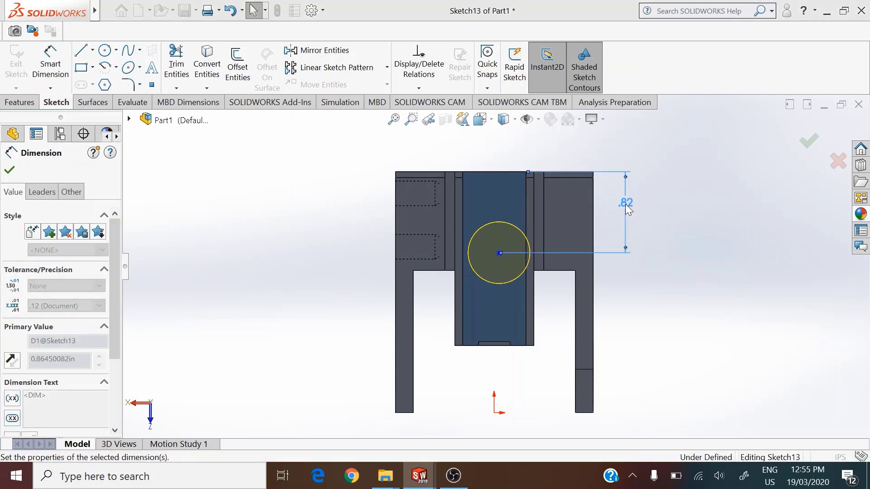
Make the hole's center point vertical with the origin and complete the hole.
{"action": "right_click", "coordinate": [690, 343]}
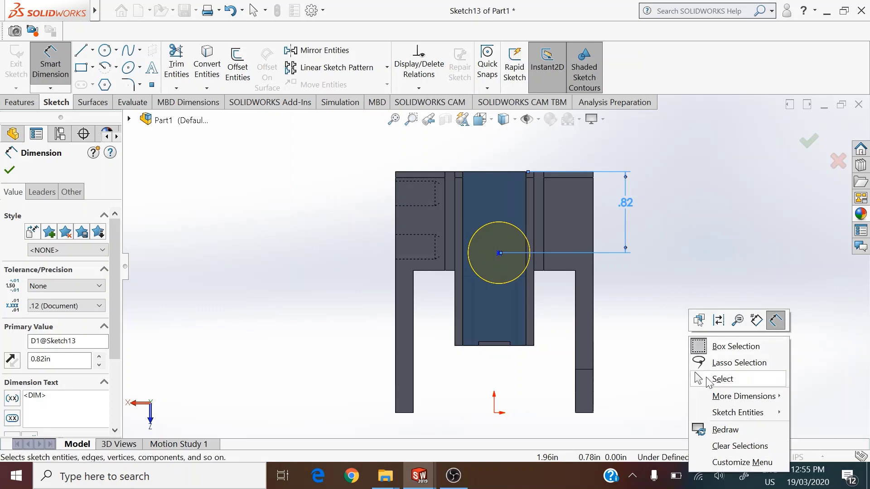
{"action": "left_click", "coordinate": [713, 377]}
{"action": "left_click", "coordinate": [499, 252]}
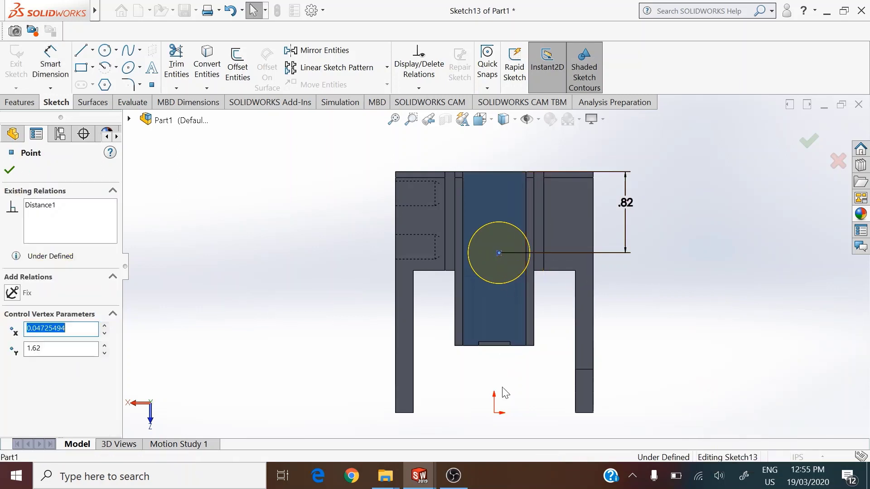
{"action": "left_click", "coordinate": [495, 413], "text": "ctrl"}
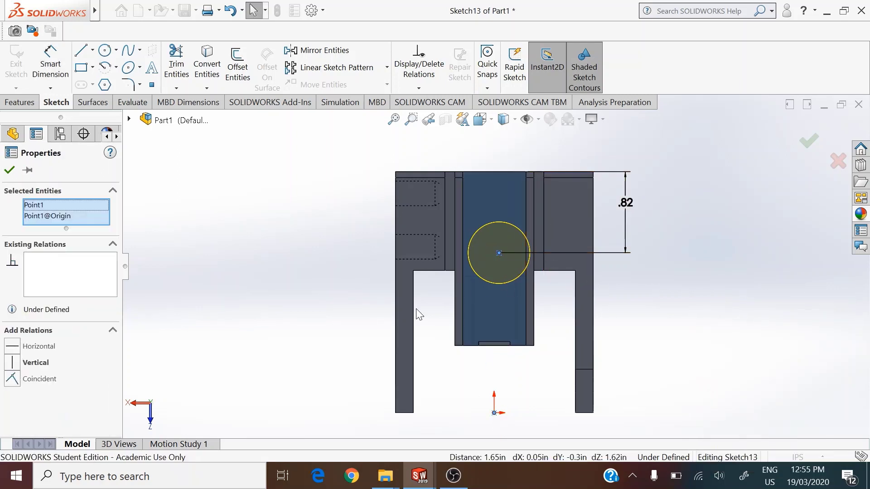
{"action": "left_click", "coordinate": [15, 362]}
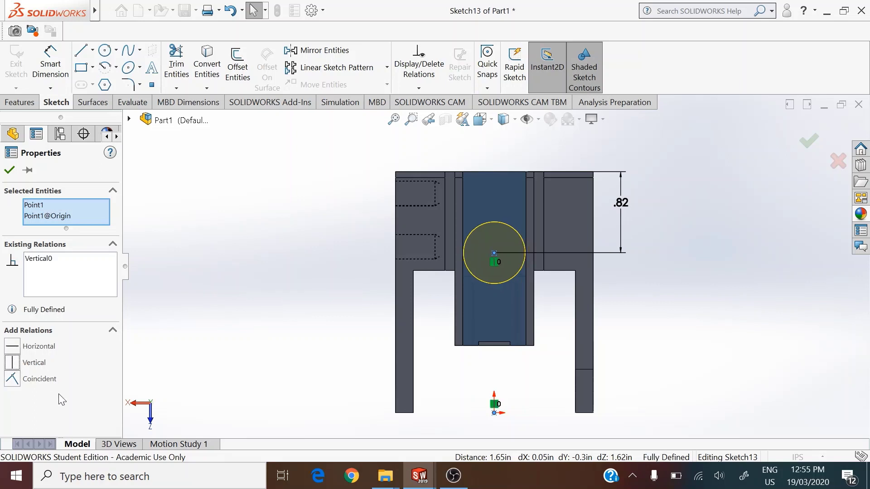
{"action": "left_click", "coordinate": [10, 170]}
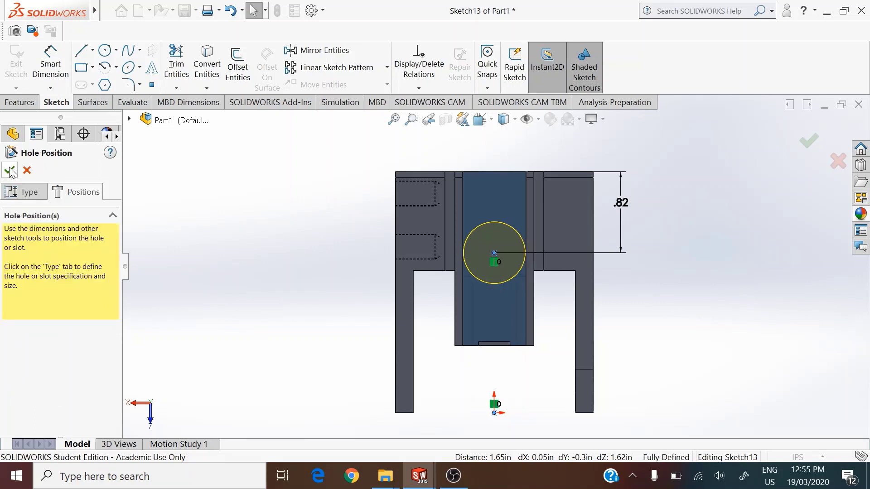
{"action": "middle_click_drag", "start_coordinate": [393, 202], "coordinate": [447, 97]}
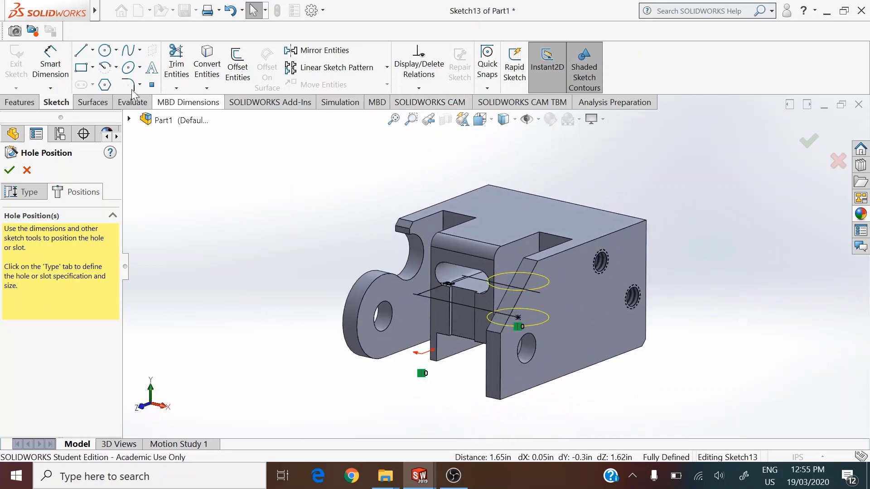
{"action": "left_click", "coordinate": [7, 169]}
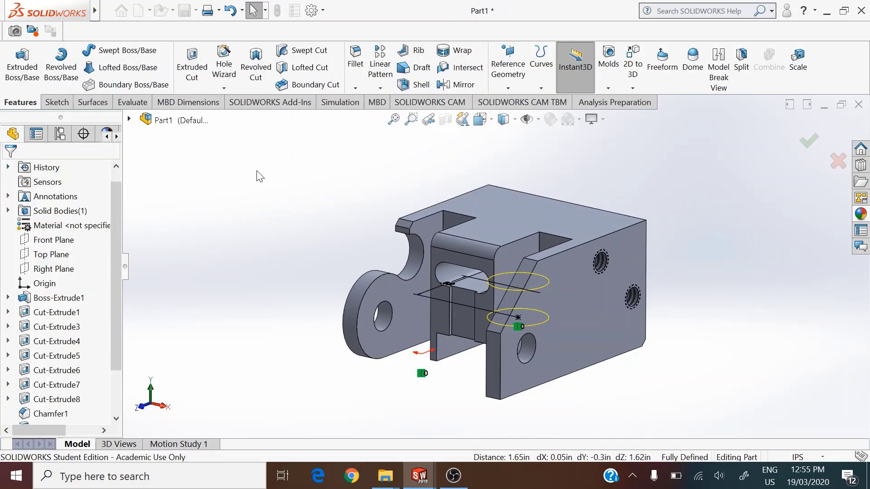
Examine the new underside hole and the surrounding cutouts from several angles.
{"action": "middle_click_drag", "start_coordinate": [357, 240], "coordinate": [362, 262]}
{"action": "middle_click_drag", "start_coordinate": [530, 229], "coordinate": [575, 235]}
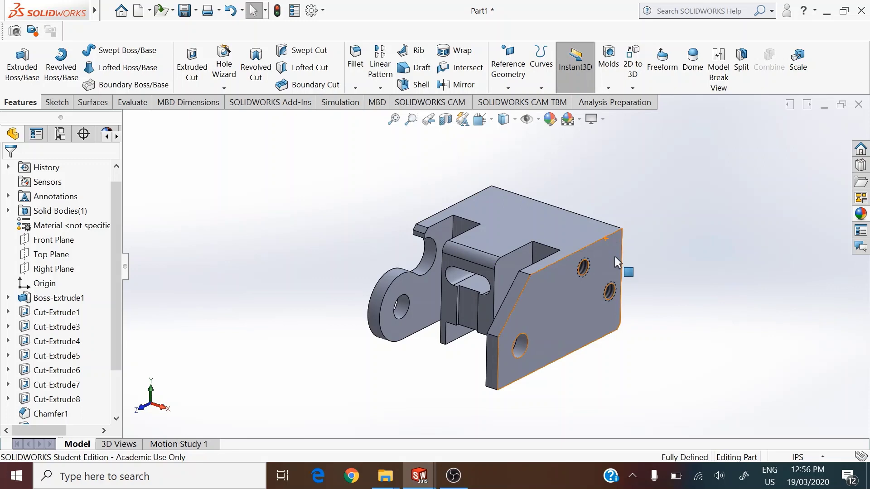
{"action": "middle_click_drag", "start_coordinate": [483, 347], "coordinate": [453, 190]}
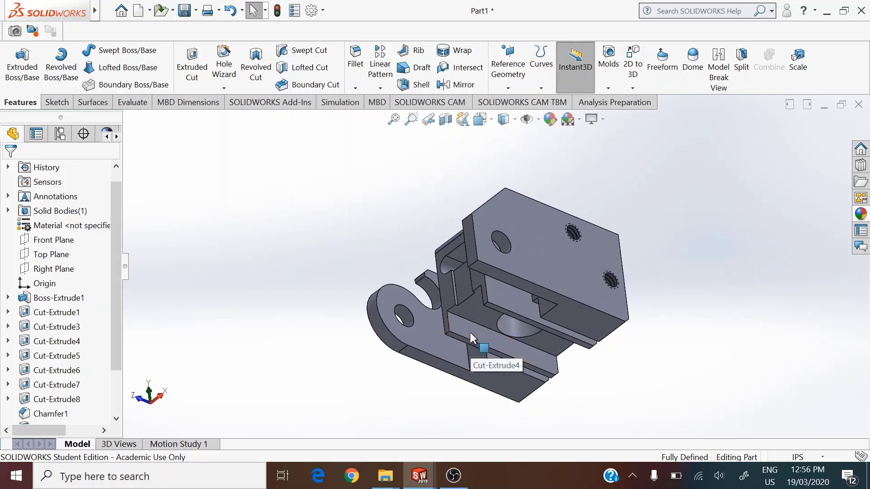
{"action": "middle_click_drag", "start_coordinate": [478, 333], "coordinate": [544, 322]}
{"action": "left_click", "coordinate": [545, 322]}
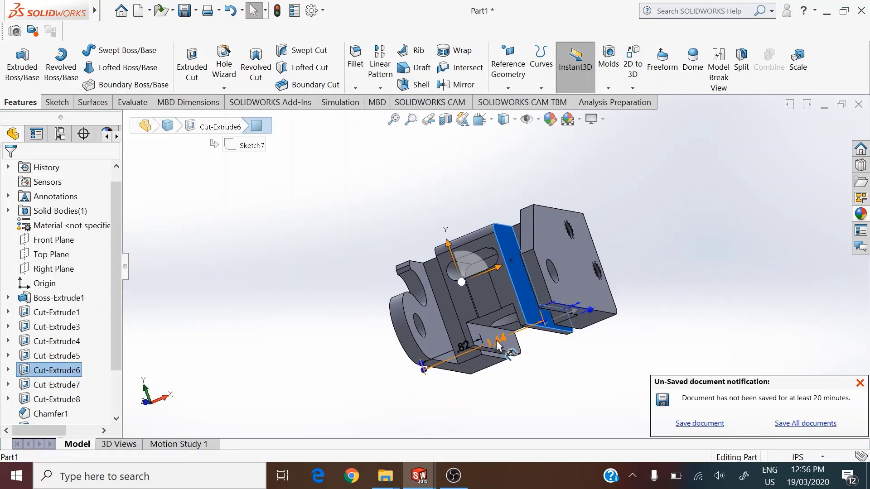
{"action": "left_click", "coordinate": [514, 345]}
{"action": "left_click", "coordinate": [553, 359]}
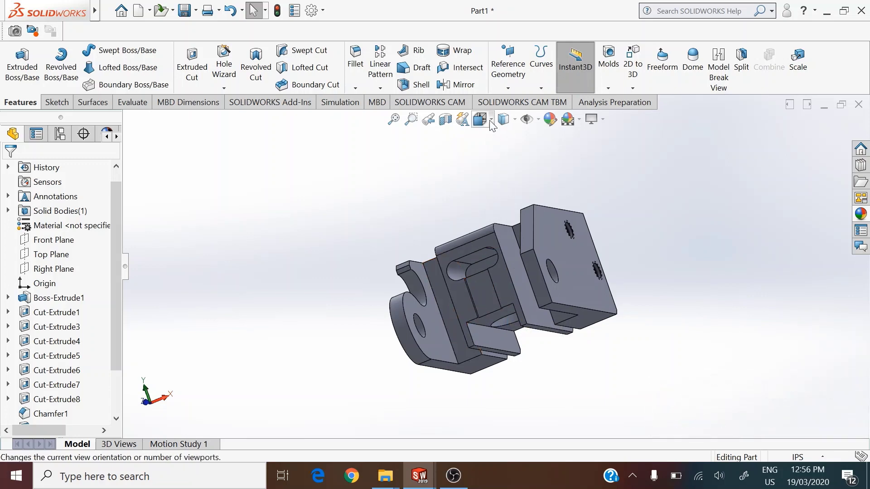
{"action": "middle_click_drag", "start_coordinate": [618, 305], "coordinate": [580, 269]}
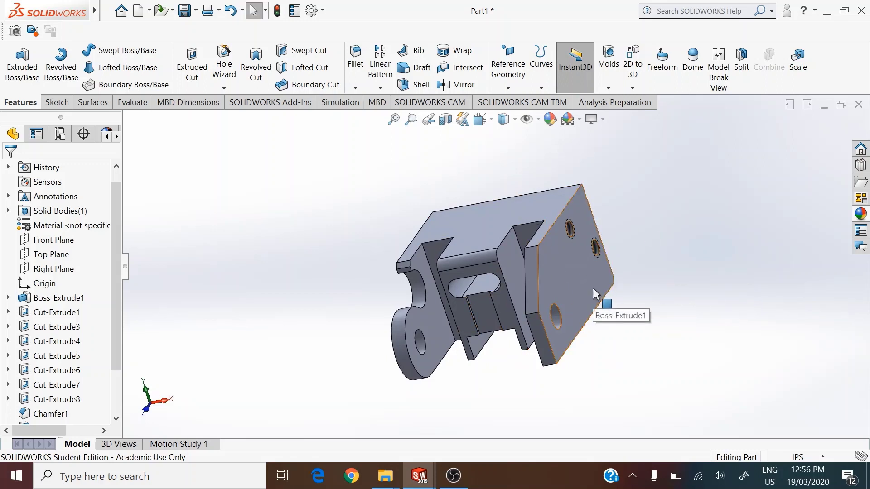
Start a sketch on the outer face of the side wall with the tapped holes, viewed normal to it with hidden lines visible.
{"action": "left_click", "coordinate": [593, 288]}
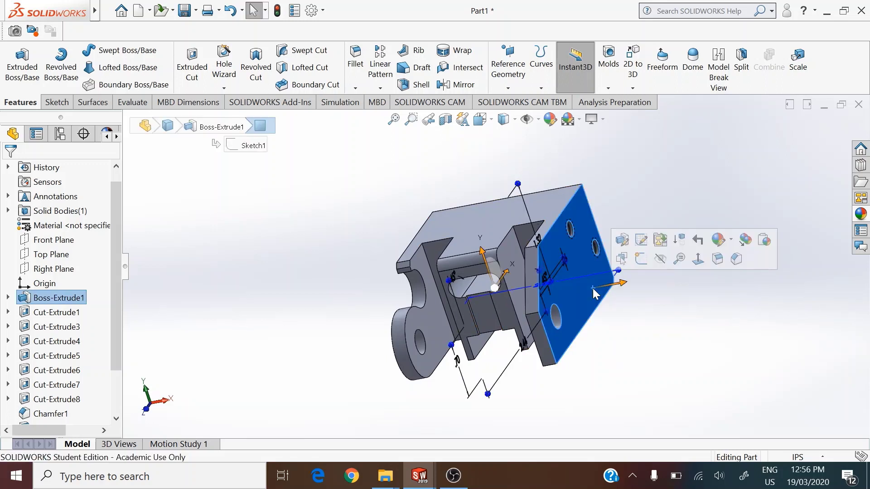
{"action": "left_click", "coordinate": [641, 259]}
{"action": "left_click", "coordinate": [482, 120]}
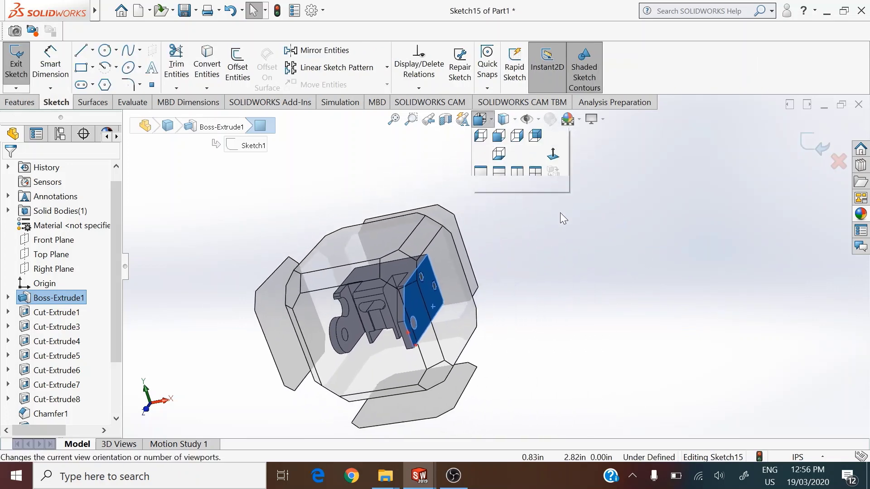
{"action": "left_click", "coordinate": [558, 191]}
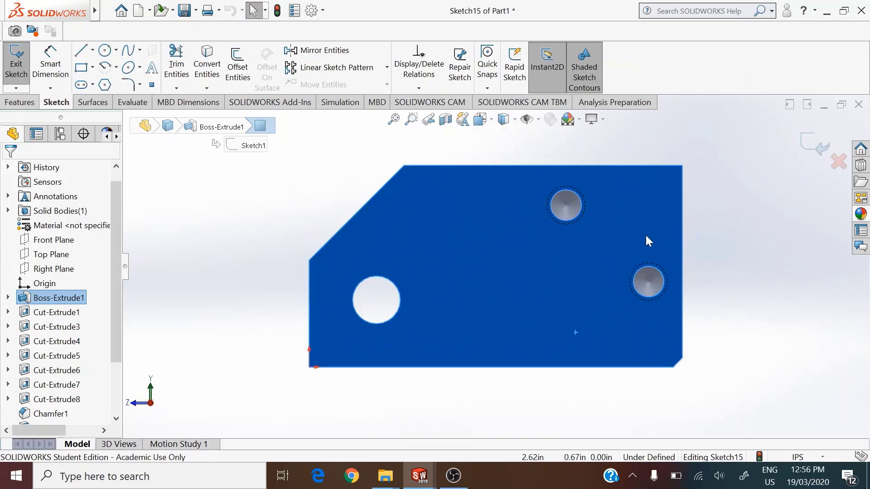
{"action": "left_click", "coordinate": [726, 274]}
{"action": "left_click", "coordinate": [503, 119]}
{"action": "left_click", "coordinate": [507, 191]}
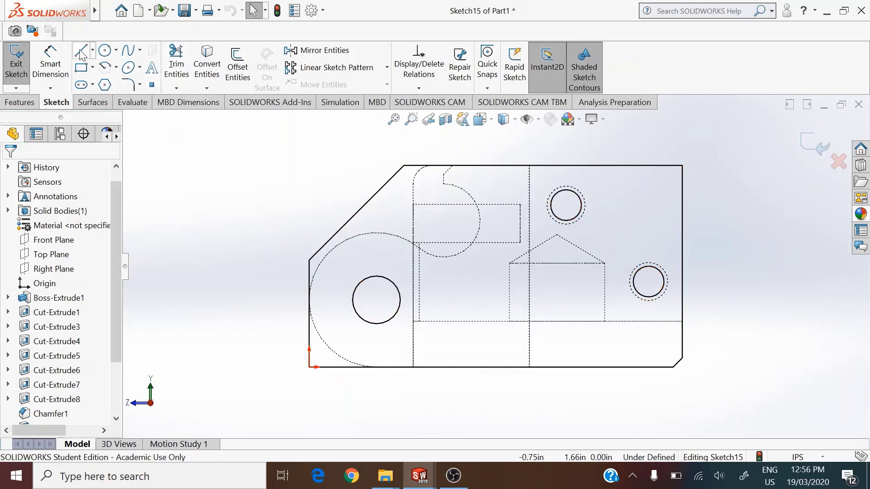
Sketch a three-point arc of about 0.51 in radius from the wall's bottom edge up to the hidden recess line.
{"action": "left_click", "coordinate": [102, 71]}
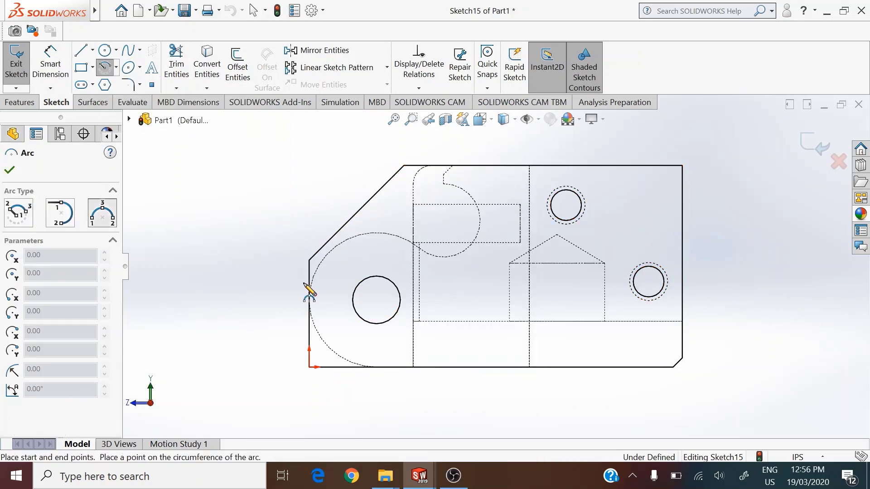
{"action": "left_click", "coordinate": [429, 367]}
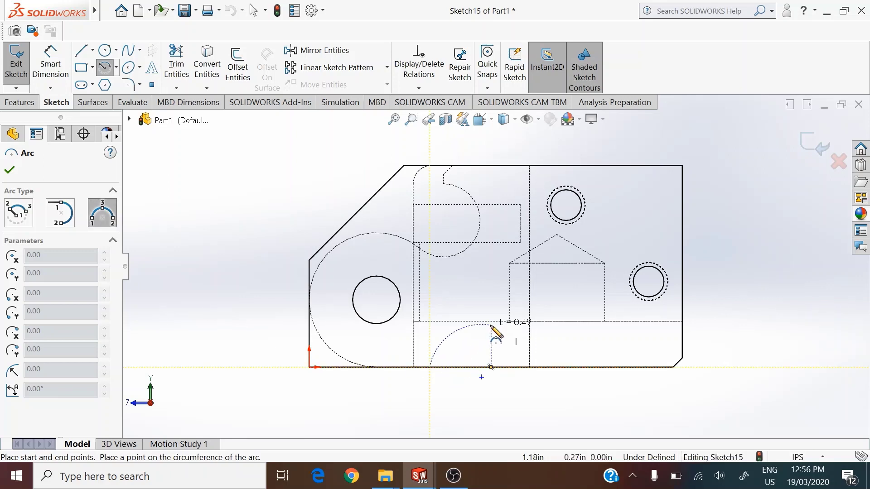
{"action": "left_click", "coordinate": [491, 321]}
{"action": "left_click", "coordinate": [455, 336]}
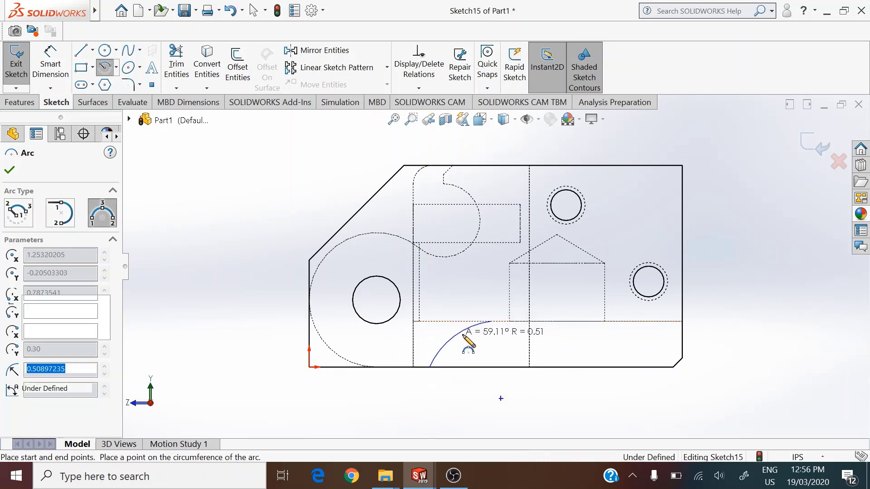
Sketch a horizontal line along the hidden recess line from the arc's upper end to the wall's vertical end edge.
{"action": "left_click", "coordinate": [79, 51]}
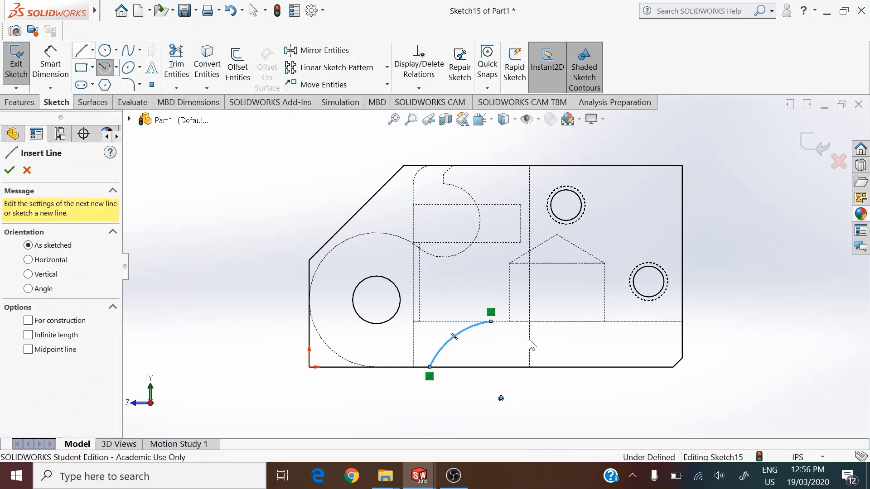
{"action": "left_click", "coordinate": [491, 321]}
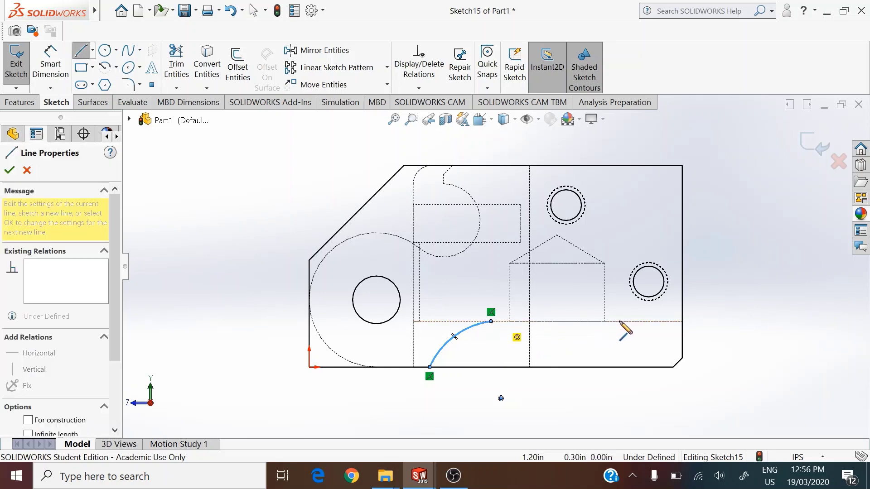
{"action": "left_click", "coordinate": [682, 321]}
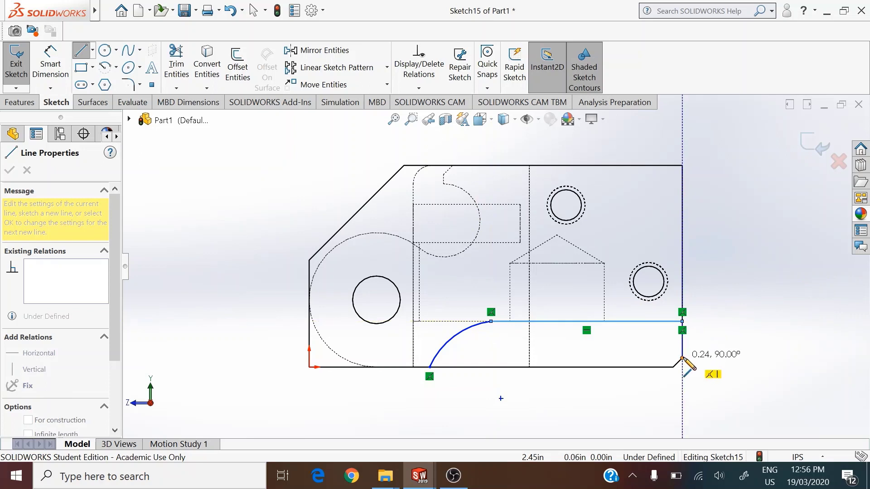
{"action": "key", "text": "Escape"}
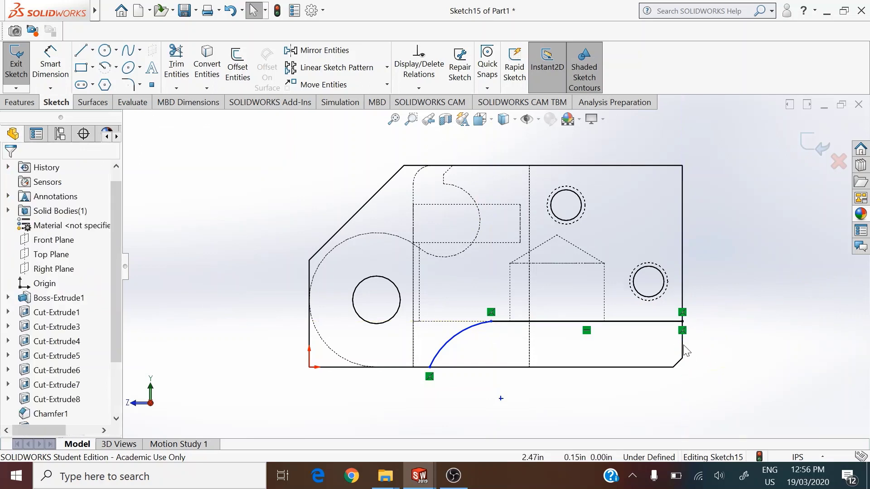
Convert the side wall's vertical end edge, corner chamfer edge and bottom edge into sketch entities.
{"action": "left_click", "coordinate": [684, 356]}
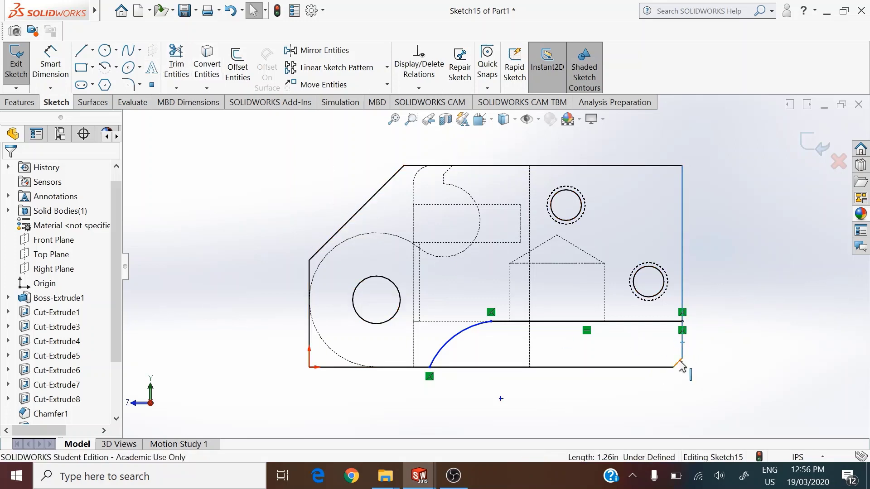
{"action": "left_click", "coordinate": [648, 368], "text": "ctrl"}
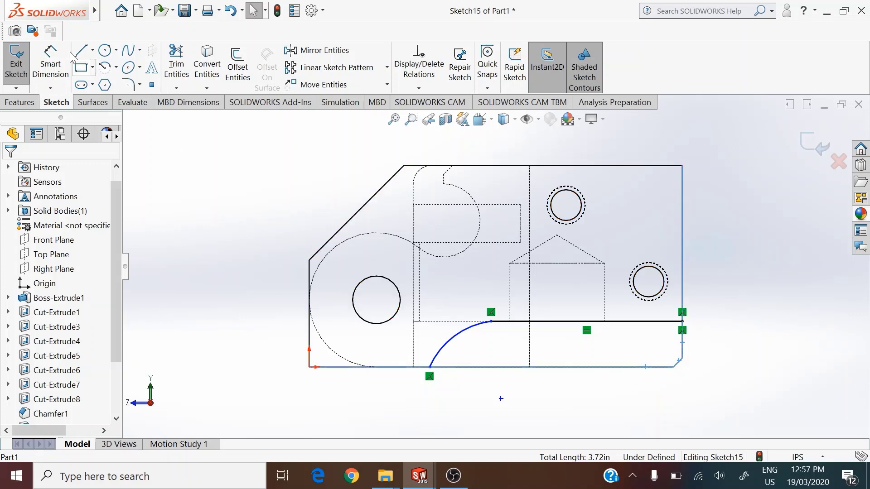
{"action": "left_click", "coordinate": [203, 70]}
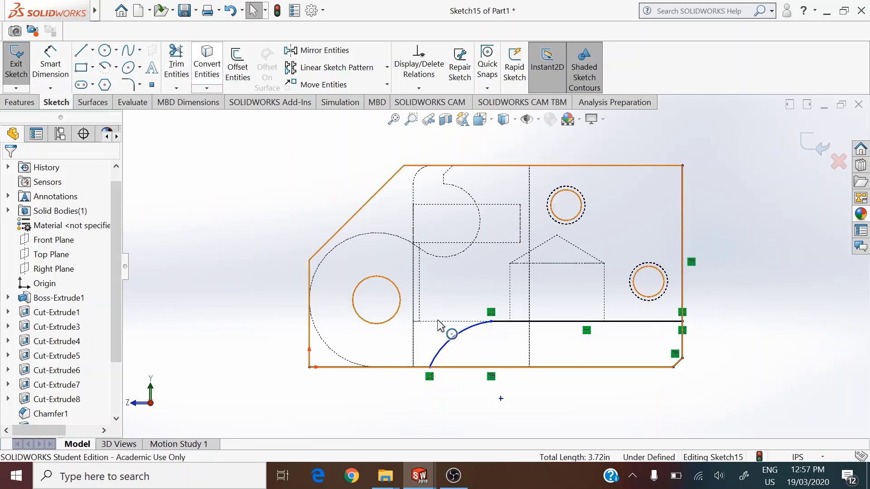
Trim the converted end edge above the horizontal line and the converted bottom edge beyond the arc, leaving a closed profile.
{"action": "left_click", "coordinate": [176, 61]}
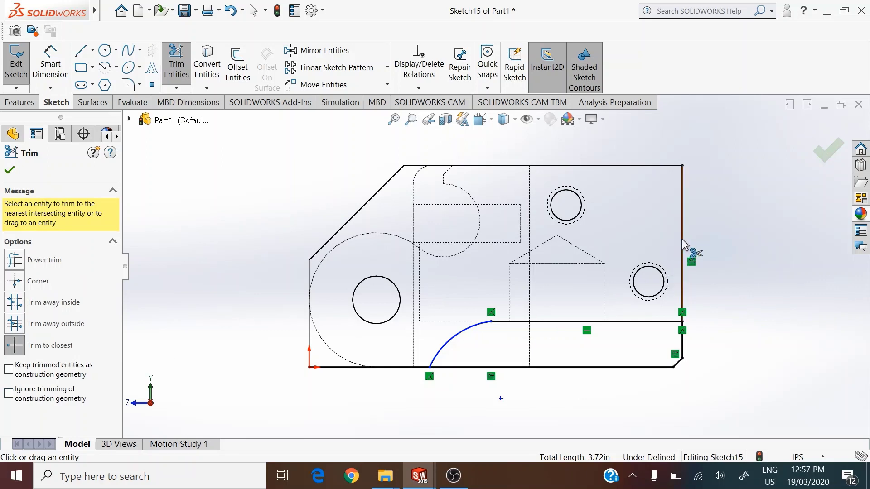
{"action": "left_click", "coordinate": [407, 370]}
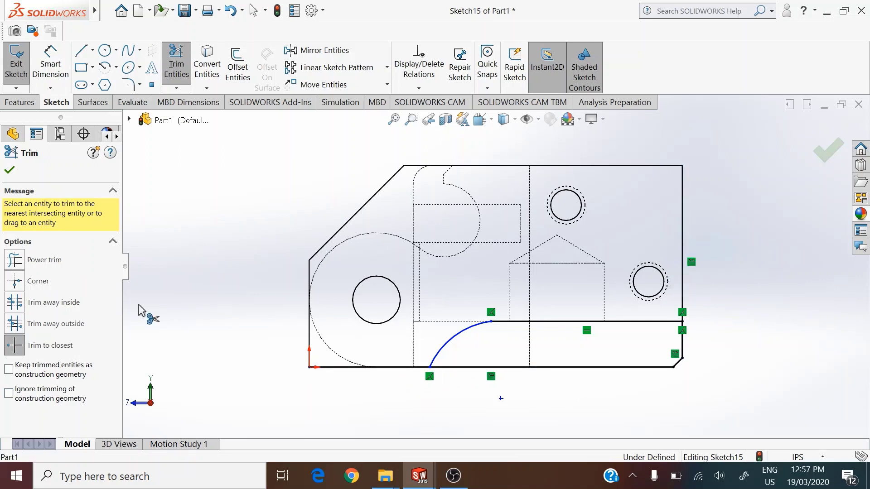
{"action": "left_click", "coordinate": [9, 172]}
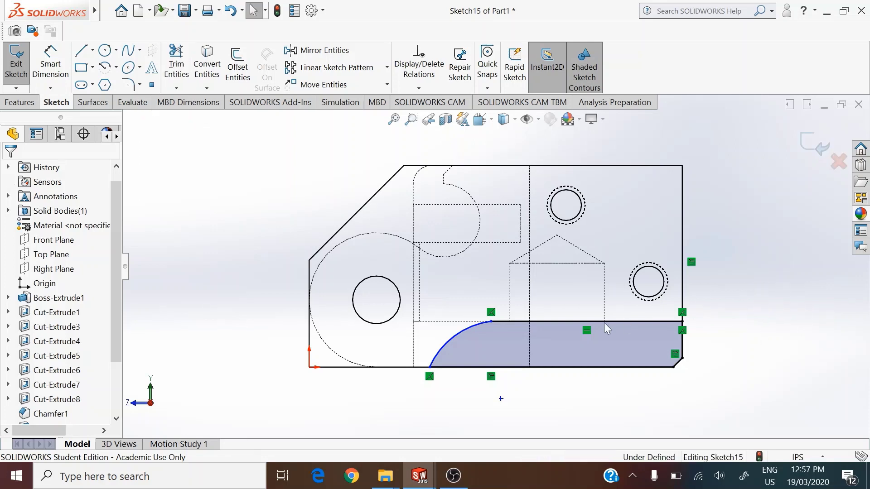
Add a tangent relation between the arc and the horizontal line.
{"action": "right_click", "coordinate": [469, 336]}
{"action": "key", "text": "Escape"}
{"action": "left_click", "coordinate": [475, 326]}
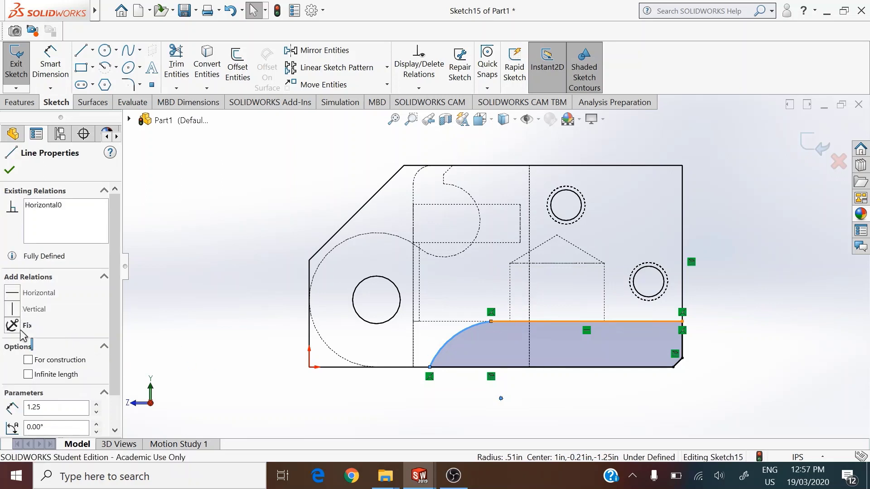
{"action": "left_click", "coordinate": [13, 346]}
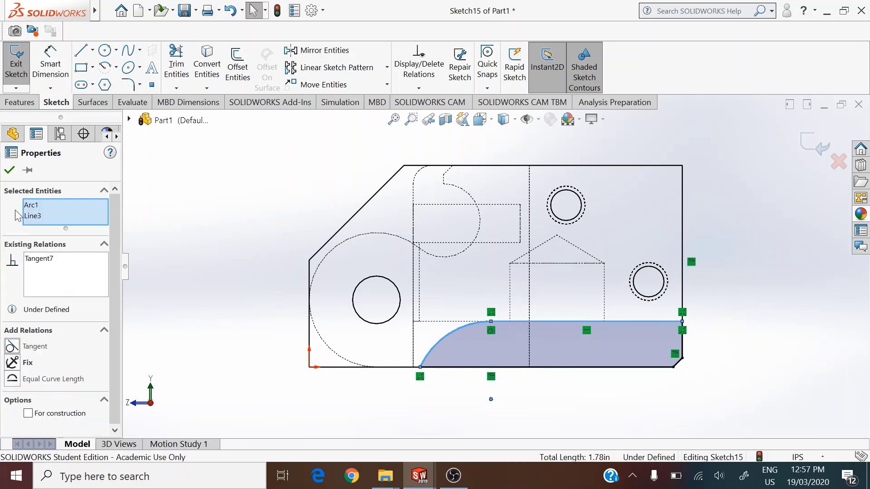
{"action": "left_click", "coordinate": [10, 171]}
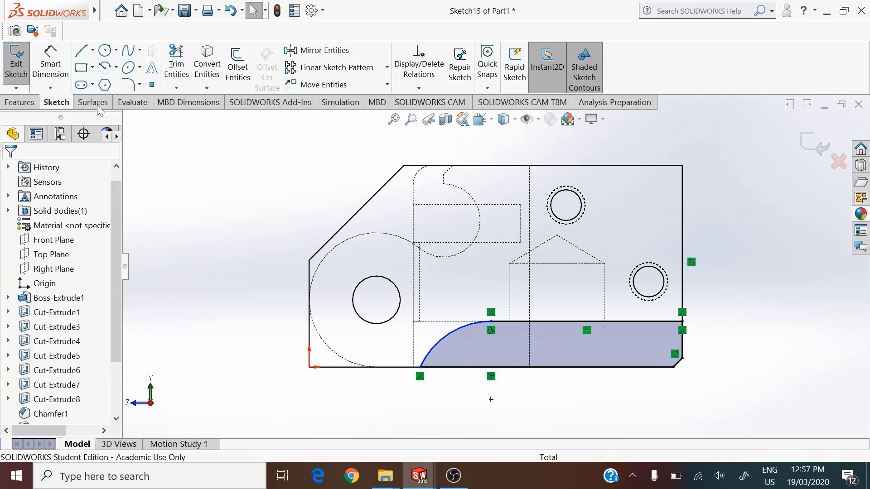
Dimension the arc's radius as 1.25 in.
{"action": "left_click", "coordinate": [50, 64]}
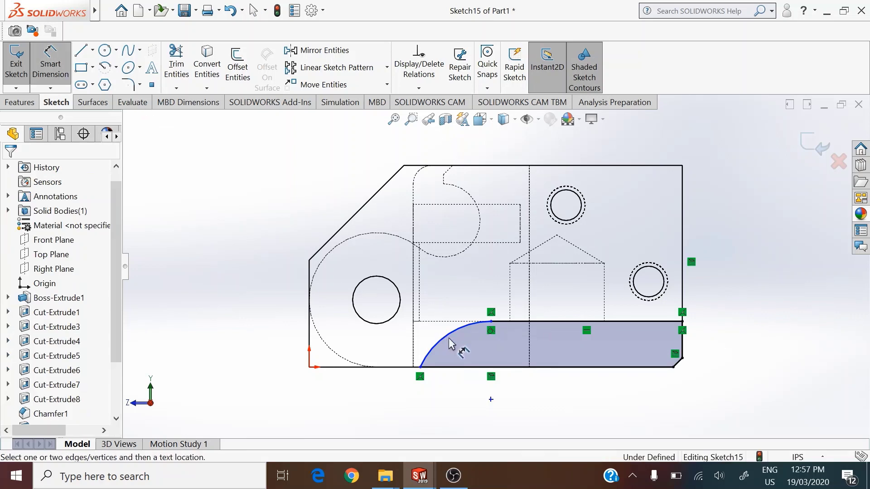
{"action": "left_click", "coordinate": [479, 395]}
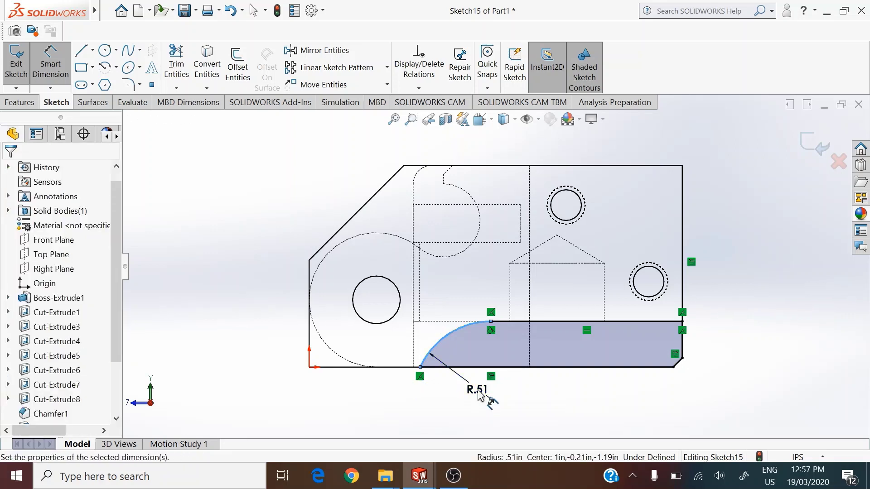
{"action": "type", "text": "1.25"}
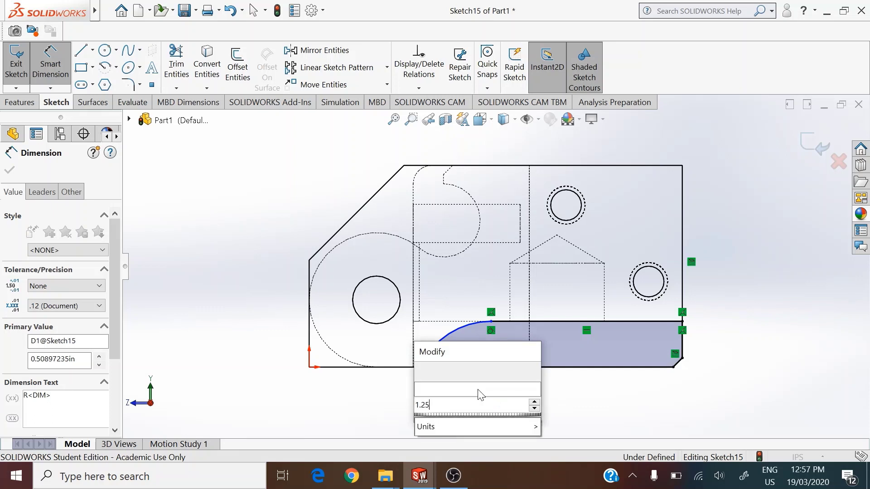
{"action": "key", "text": "Return"}
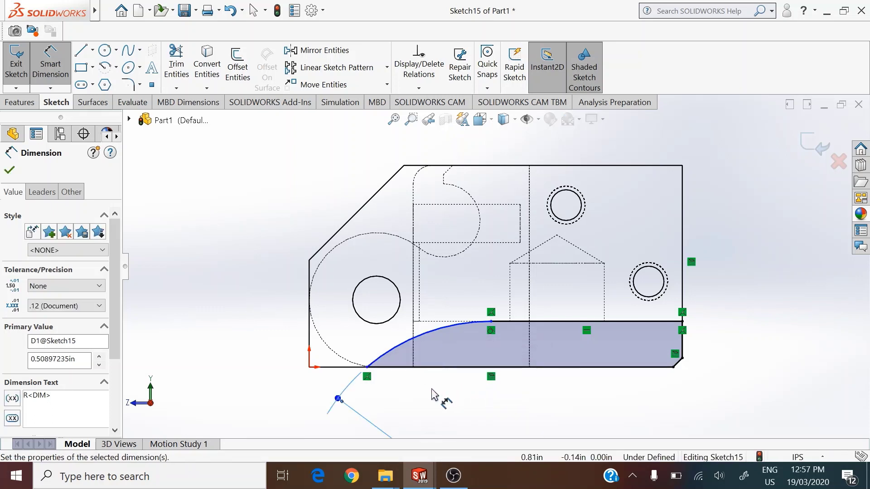
Move the arc's lower endpoint past the hidden vertical edge and dimension it 0.1 in horizontally from that edge.
{"action": "right_click", "coordinate": [233, 328]}
{"action": "left_click", "coordinate": [255, 344]}
{"action": "left_click_drag", "start_coordinate": [377, 369], "coordinate": [428, 366]}
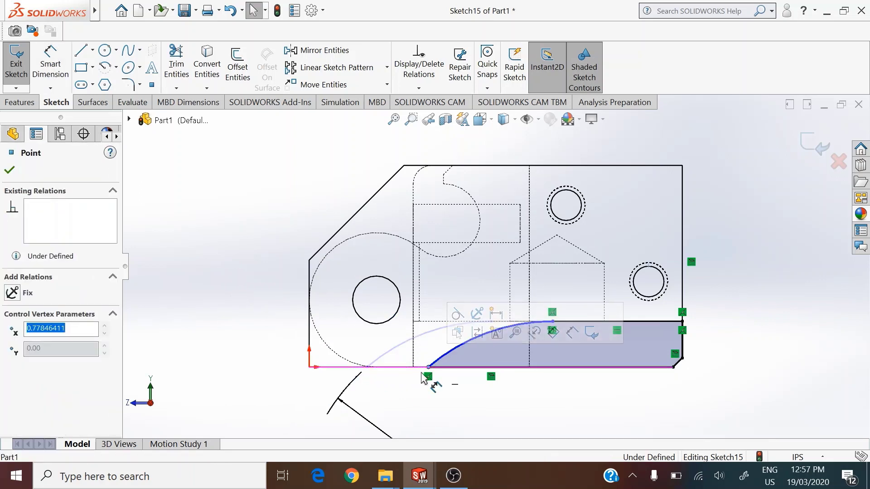
{"action": "left_click", "coordinate": [67, 63]}
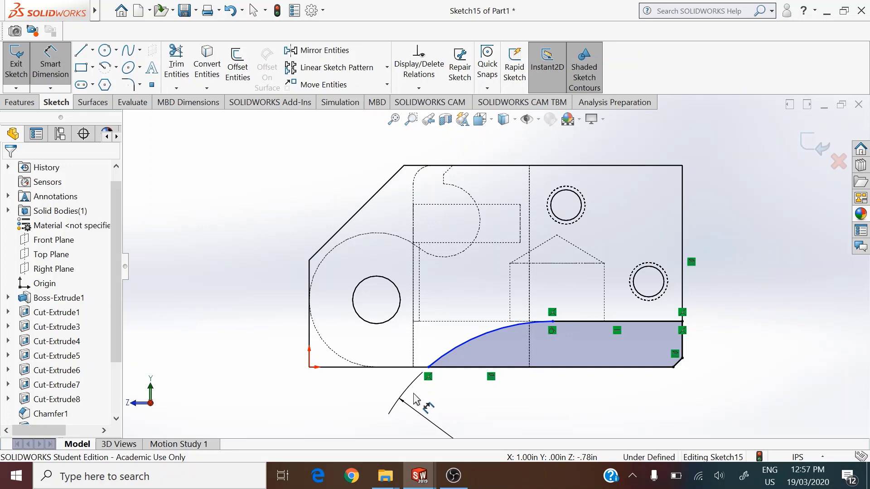
{"action": "left_click", "coordinate": [414, 361]}
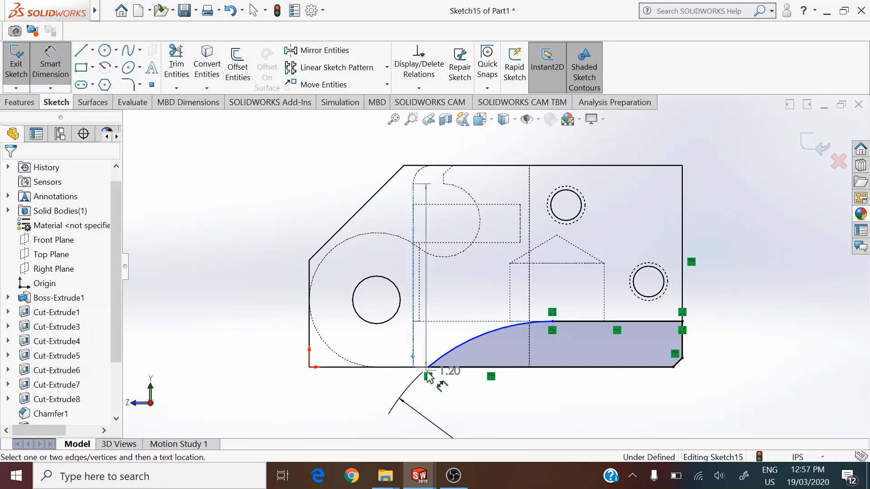
{"action": "left_click", "coordinate": [428, 365]}
{"action": "left_click", "coordinate": [431, 407]}
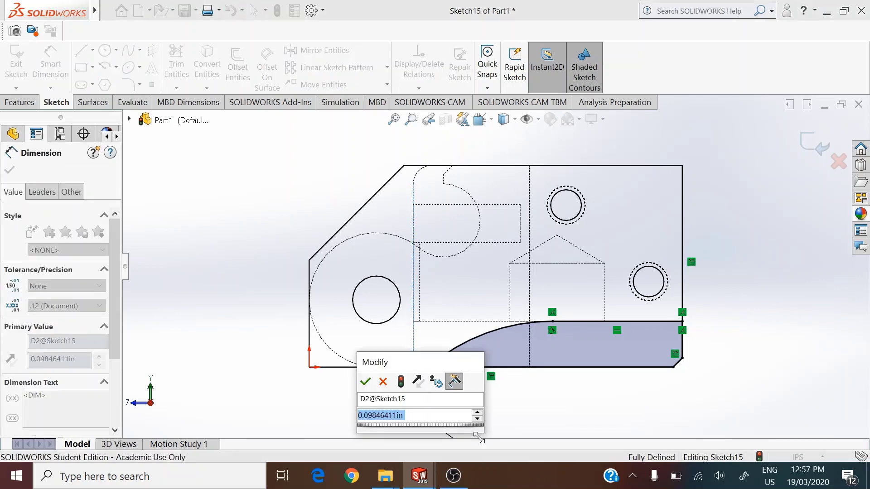
{"action": "type", "text": ".1"}
{"action": "key", "text": "Return"}
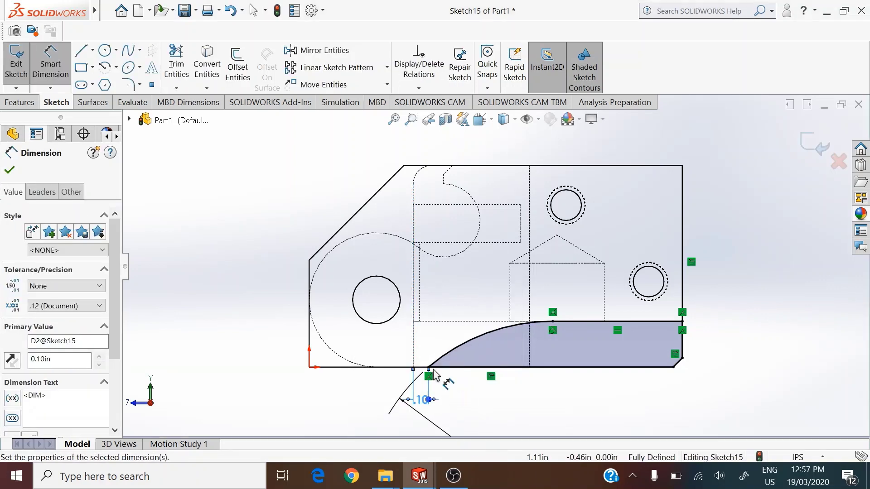
Start an extruded cut from the closed profile in isometric view, with its start condition set to Surface/Face/Plane.
{"action": "left_click", "coordinate": [481, 119]}
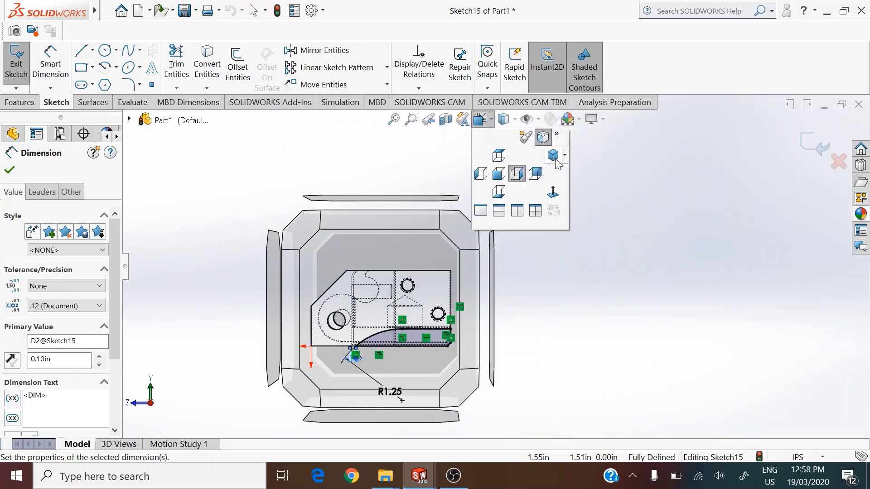
{"action": "left_click", "coordinate": [553, 156]}
{"action": "right_click", "coordinate": [264, 240]}
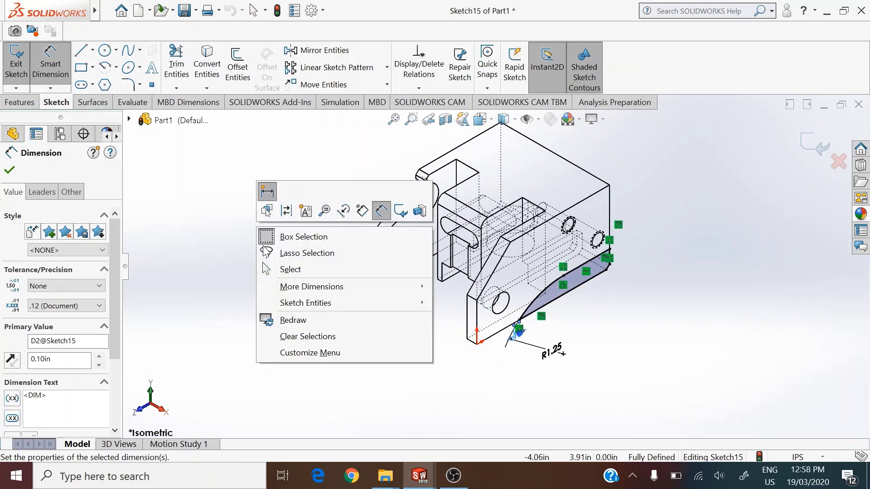
{"action": "left_click", "coordinate": [278, 270]}
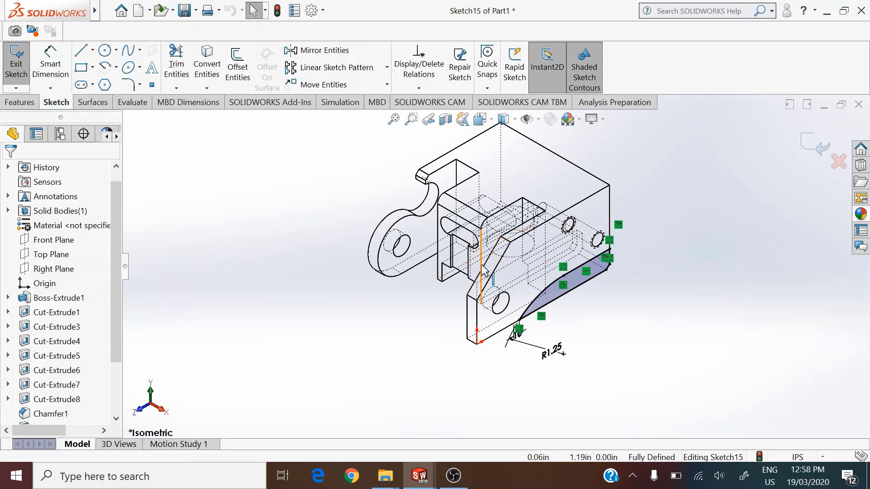
{"action": "left_click", "coordinate": [20, 101]}
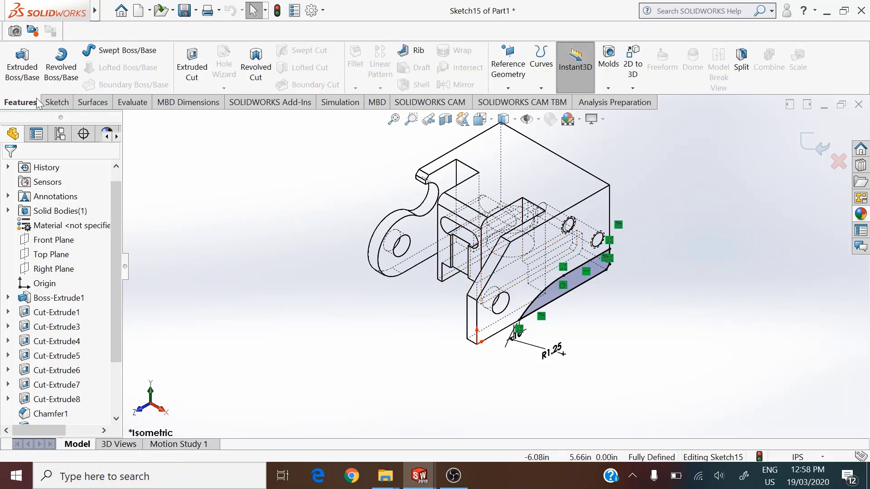
{"action": "left_click", "coordinate": [205, 54]}
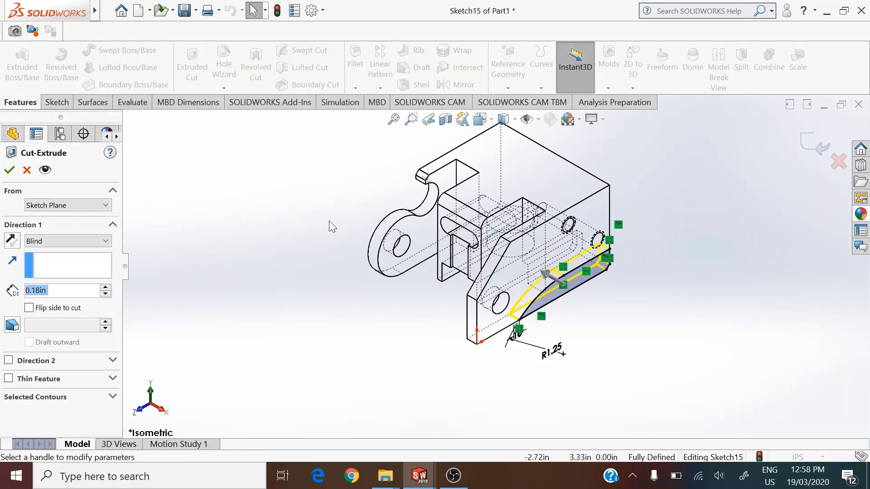
{"action": "left_click", "coordinate": [77, 206]}
{"action": "left_click", "coordinate": [73, 227]}
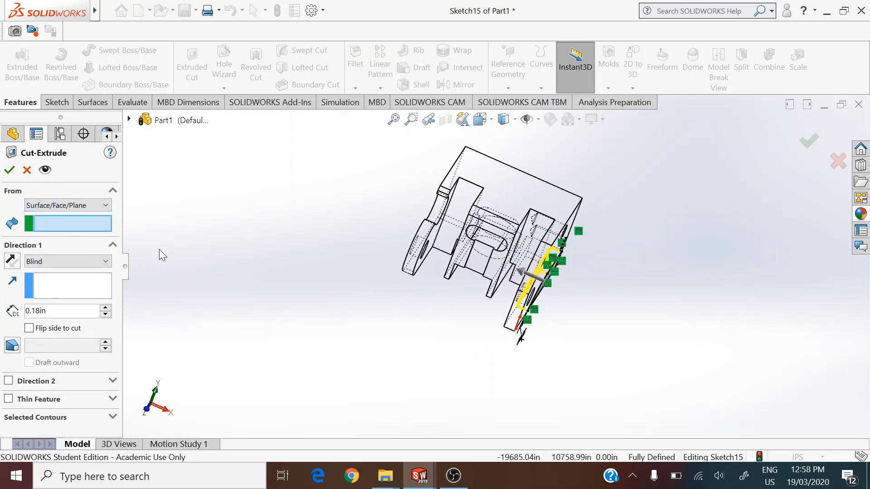
Show the model shaded with edges and select the outer face of the middle rib nearest the tapped wall as the cut's start.
{"action": "scroll", "coordinate": [485, 297], "scroll_direction": "down", "scroll_amount": 5}
{"action": "middle_click_drag", "start_coordinate": [511, 285], "coordinate": [488, 268]}
{"action": "mouse_move", "coordinate": [503, 120]}
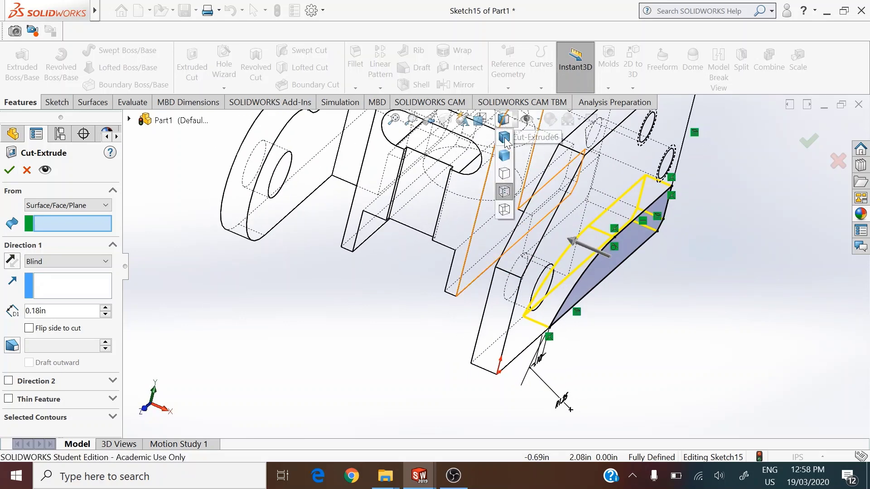
{"action": "left_click", "coordinate": [504, 138]}
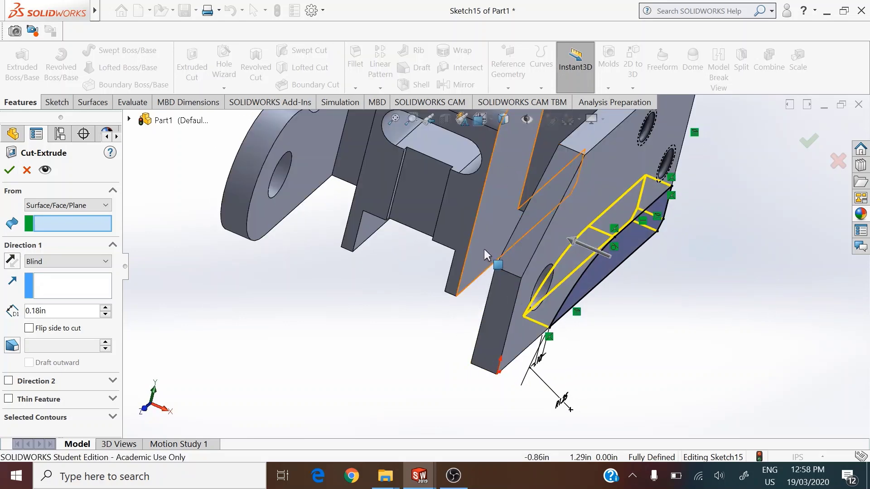
{"action": "scroll", "coordinate": [413, 326], "scroll_direction": "up", "scroll_amount": 3}
{"action": "middle_click_drag", "start_coordinate": [414, 326], "coordinate": [424, 253]}
{"action": "scroll", "coordinate": [415, 295], "scroll_direction": "up", "scroll_amount": 2}
{"action": "scroll", "coordinate": [498, 165], "scroll_direction": "down", "scroll_amount": 3}
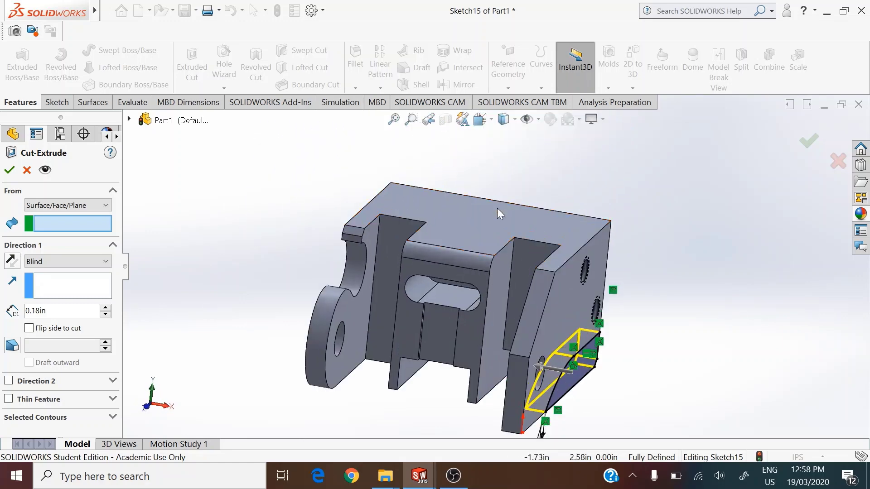
{"action": "left_click", "coordinate": [488, 372]}
{"action": "middle_click_drag", "start_coordinate": [465, 425], "coordinate": [408, 397]}
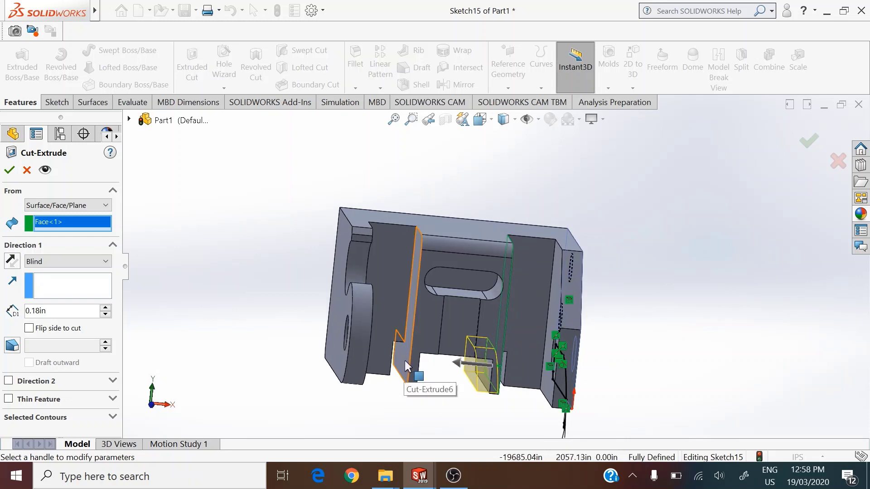
End the cut Up To Surface at the outer face of the other middle rib and create it.
{"action": "left_click", "coordinate": [67, 261]}
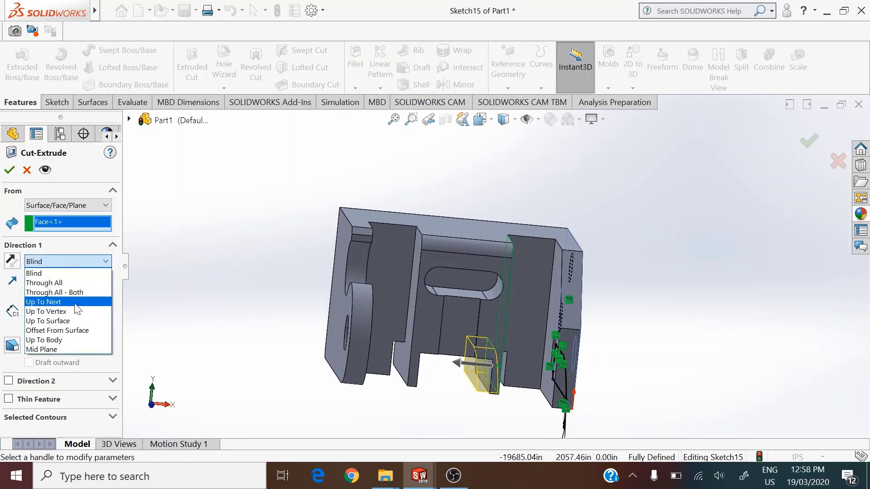
{"action": "left_click", "coordinate": [68, 321]}
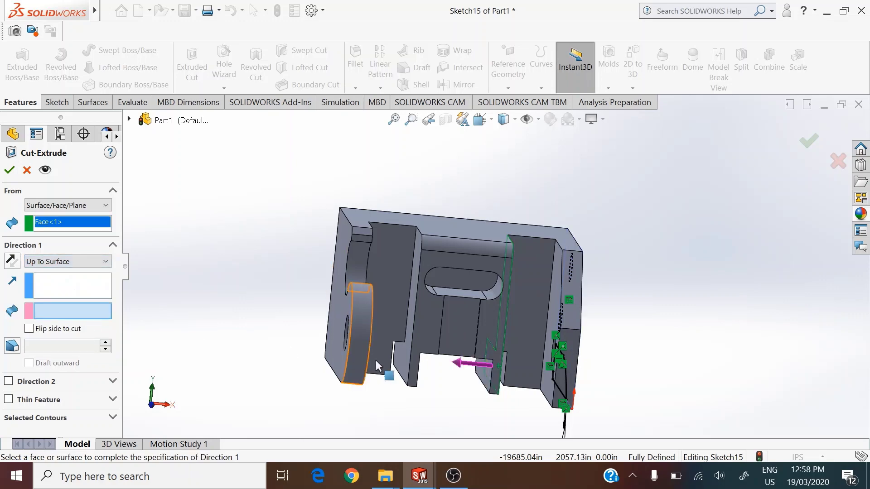
{"action": "left_click", "coordinate": [403, 357]}
{"action": "mouse_move", "coordinate": [621, 303]}
{"action": "middle_mouse_down"}
{"action": "mouse_move", "coordinate": [598, 262]}
{"action": "mouse_move", "coordinate": [594, 321]}
{"action": "mouse_move", "coordinate": [609, 341]}
{"action": "mouse_move", "coordinate": [603, 347]}
{"action": "middle_mouse_up"}
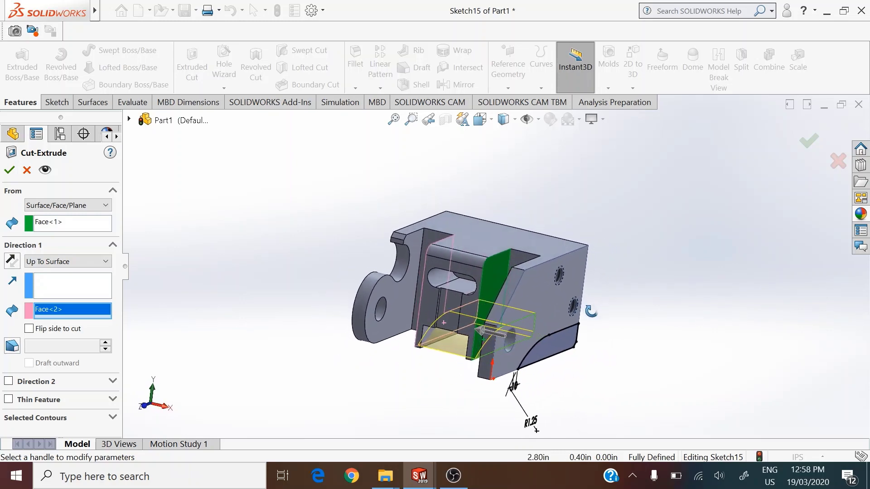
{"action": "left_click", "coordinate": [11, 172]}
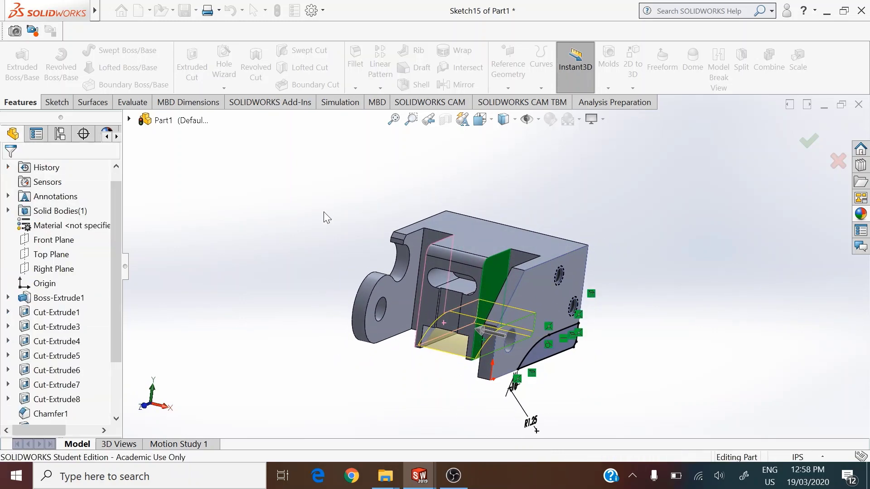
Examine the rib cut from another angle and return the model to the isometric view.
{"action": "middle_click_drag", "start_coordinate": [397, 280], "coordinate": [414, 245]}
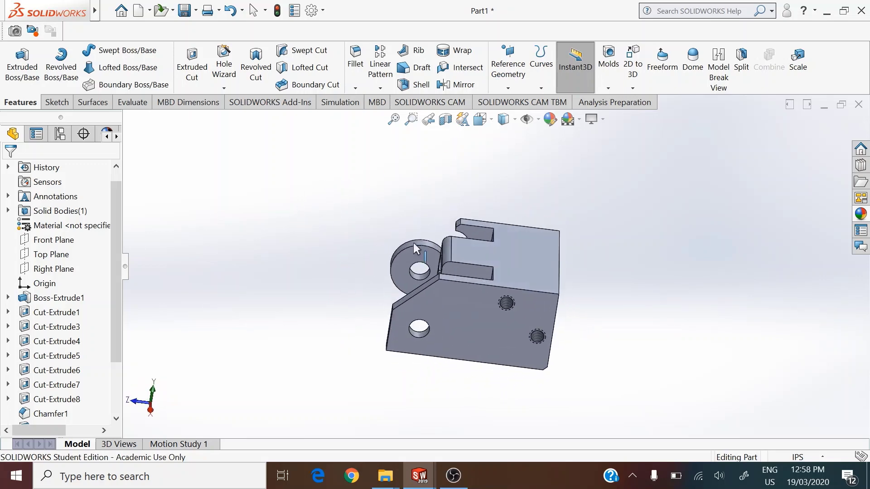
{"action": "left_click", "coordinate": [481, 121]}
{"action": "left_click", "coordinate": [539, 158]}
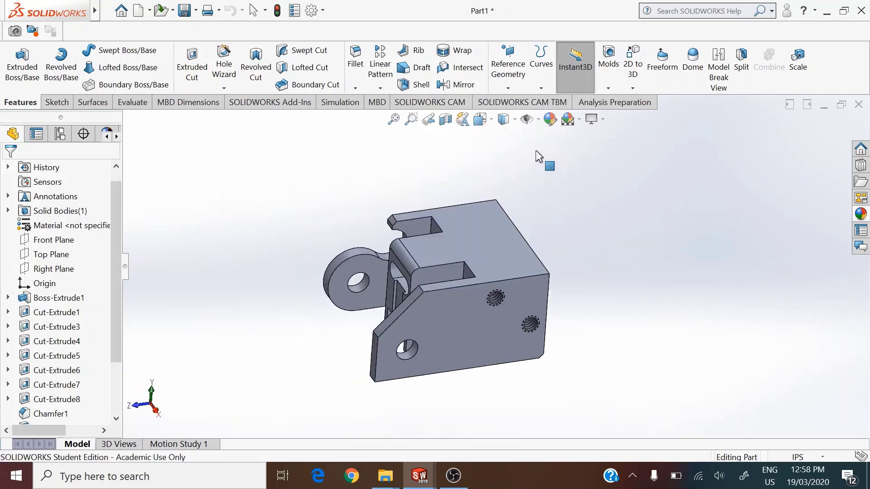
{"action": "left_click", "coordinate": [506, 121]}
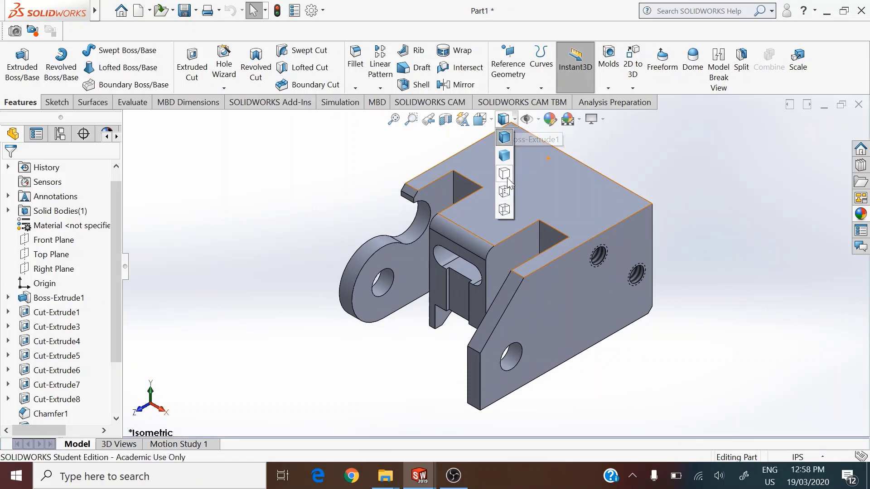
{"action": "left_click", "coordinate": [554, 159]}
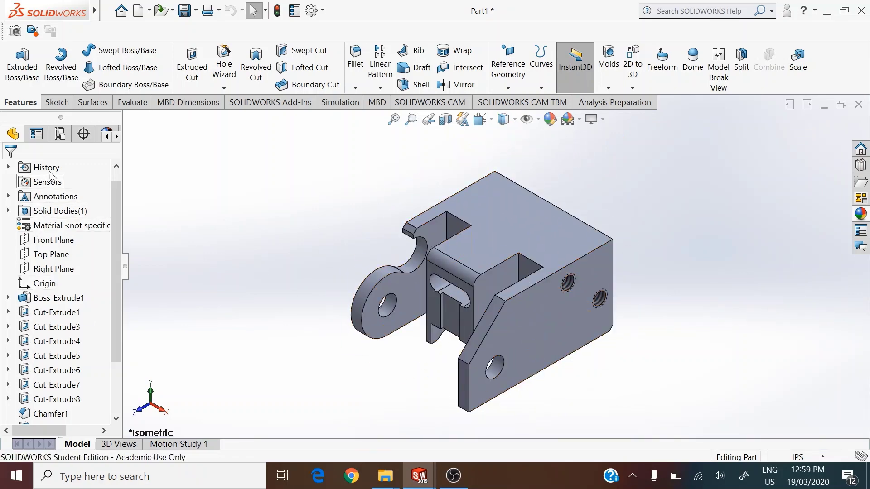
Assign the material AISI 1020 Steel, Cold Rolled from the Steel category to the part.
{"action": "scroll", "coordinate": [119, 188], "scroll_direction": "up", "scroll_amount": 1}
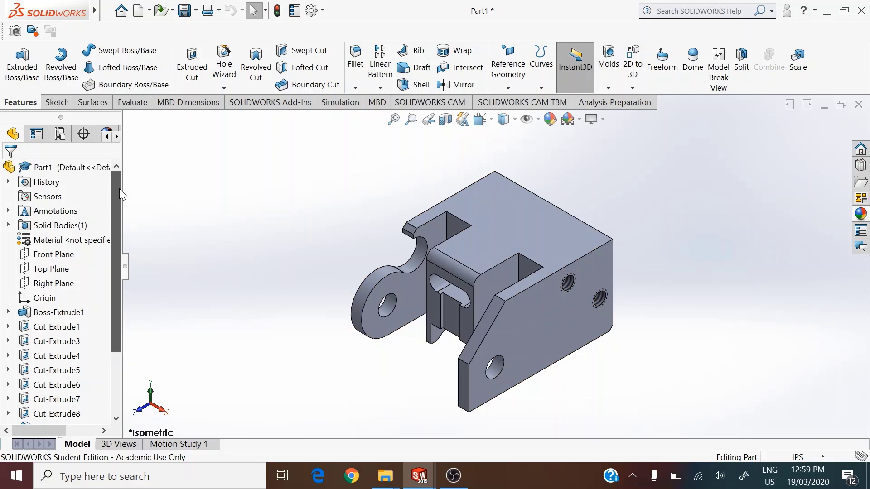
{"action": "right_click", "coordinate": [60, 171]}
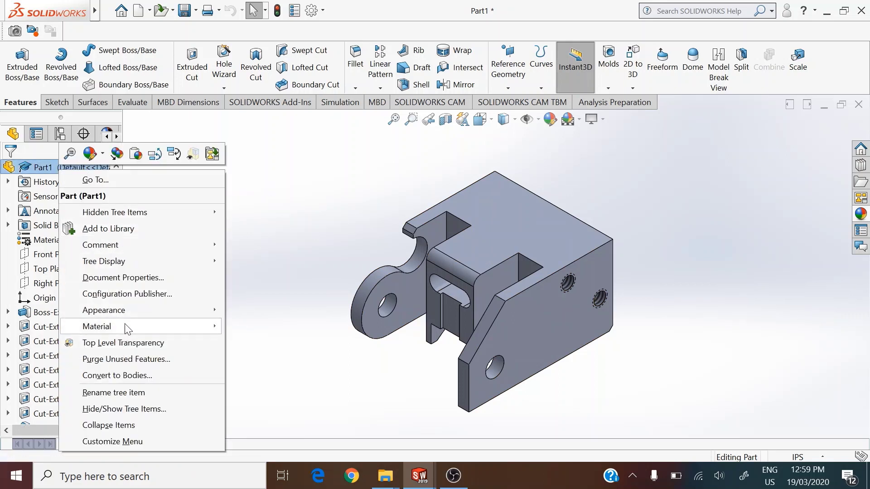
{"action": "mouse_move", "coordinate": [131, 312]}
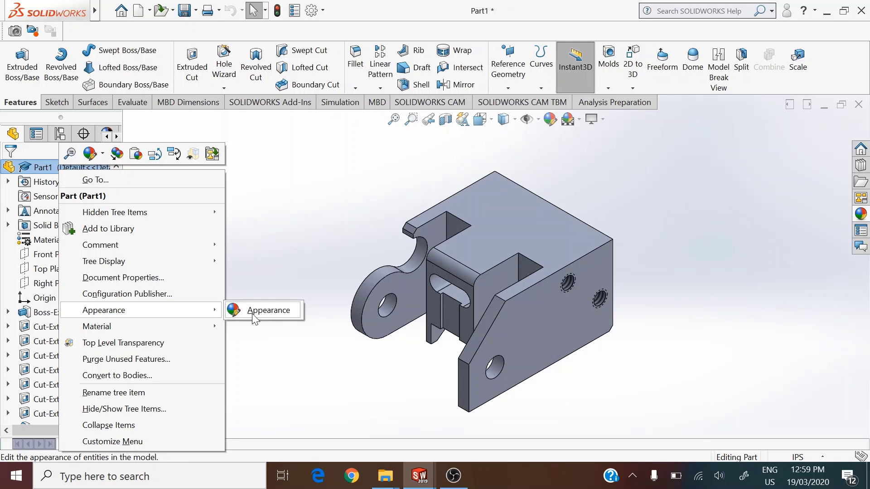
{"action": "mouse_move", "coordinate": [206, 332]}
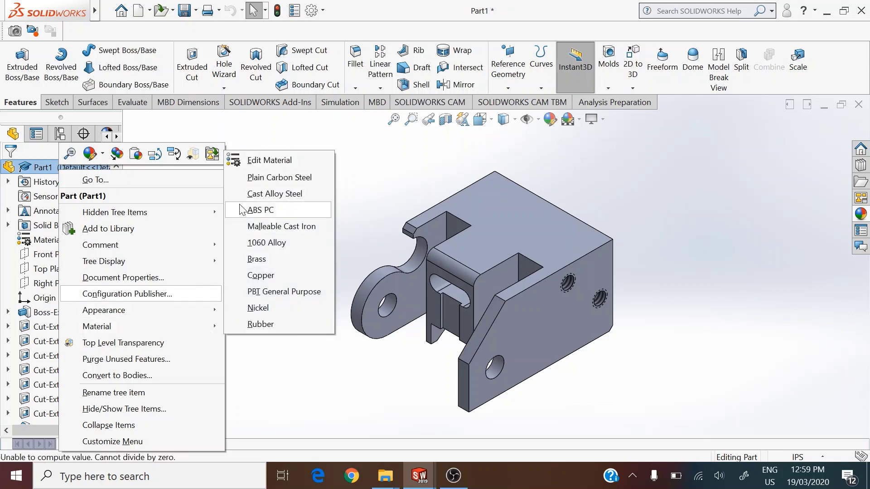
{"action": "left_click", "coordinate": [261, 162]}
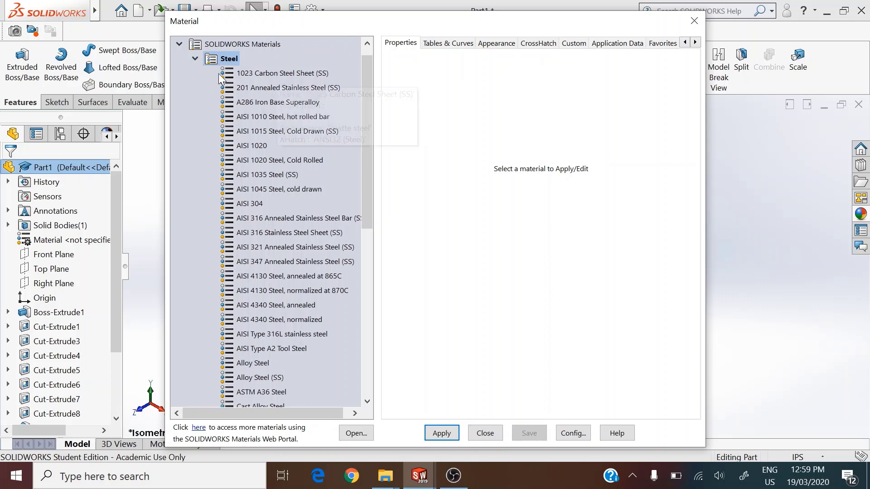
{"action": "left_click", "coordinate": [195, 59]}
{"action": "left_click", "coordinate": [195, 75]}
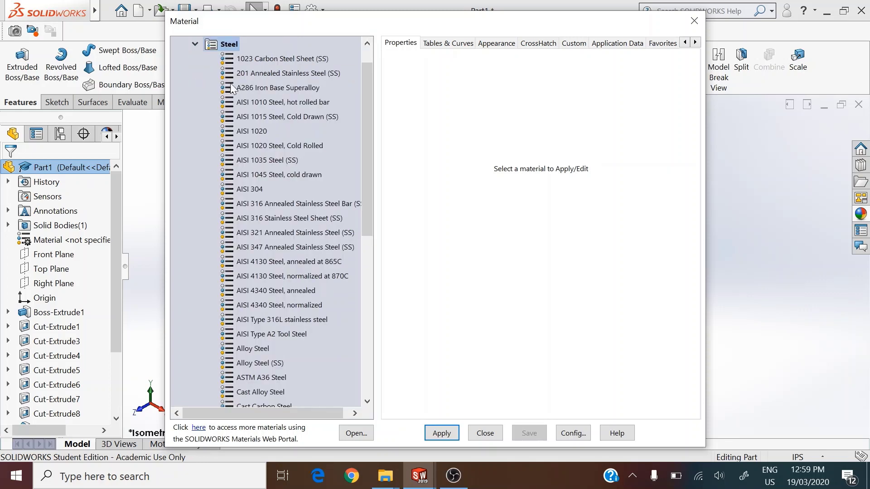
{"action": "left_click", "coordinate": [284, 145]}
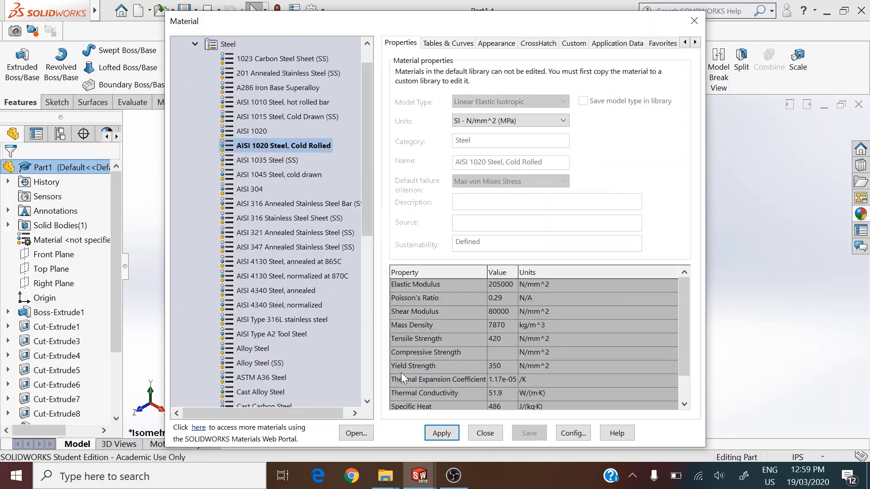
{"action": "left_click", "coordinate": [442, 434]}
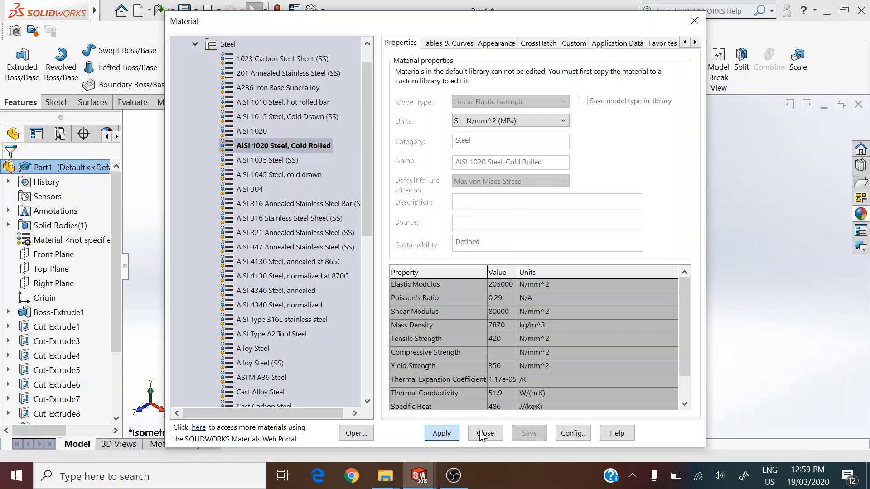
{"action": "left_click", "coordinate": [482, 434]}
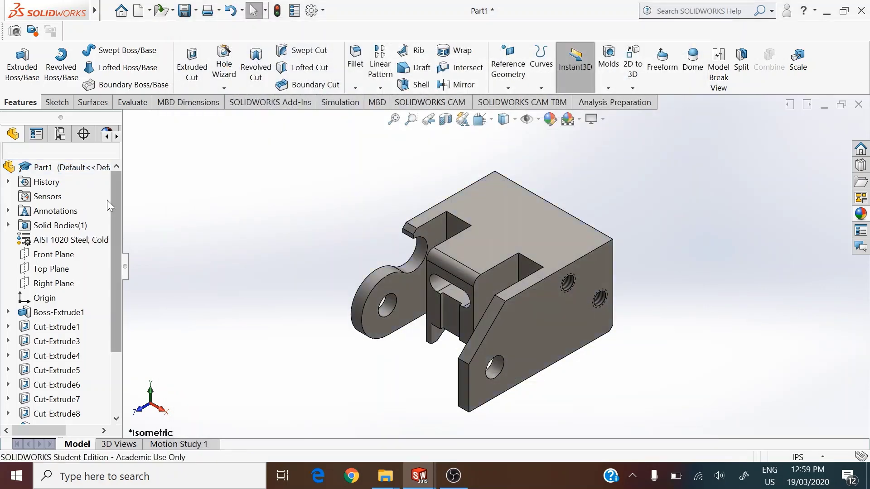
Change the whole part's appearance color to a light orange from the standard swatches.
{"action": "right_click", "coordinate": [51, 167]}
{"action": "mouse_move", "coordinate": [200, 308]}
{"action": "left_click", "coordinate": [256, 310]}
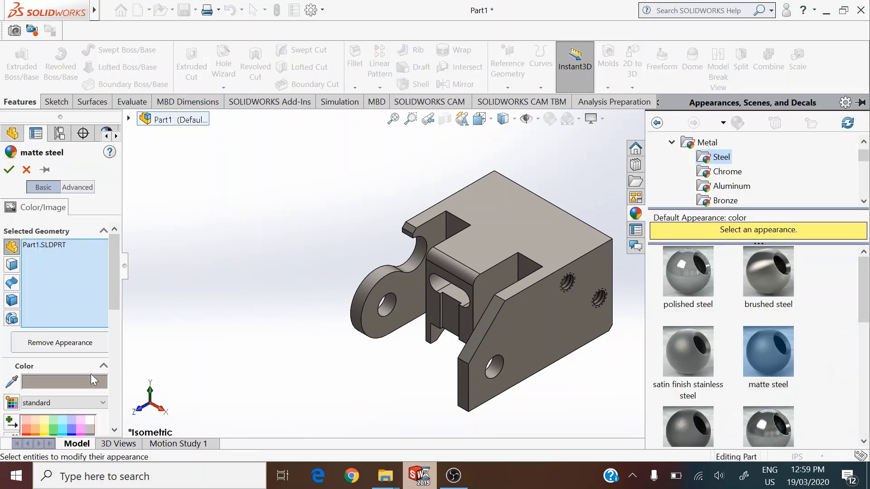
{"action": "left_click_drag", "start_coordinate": [117, 297], "coordinate": [121, 349]}
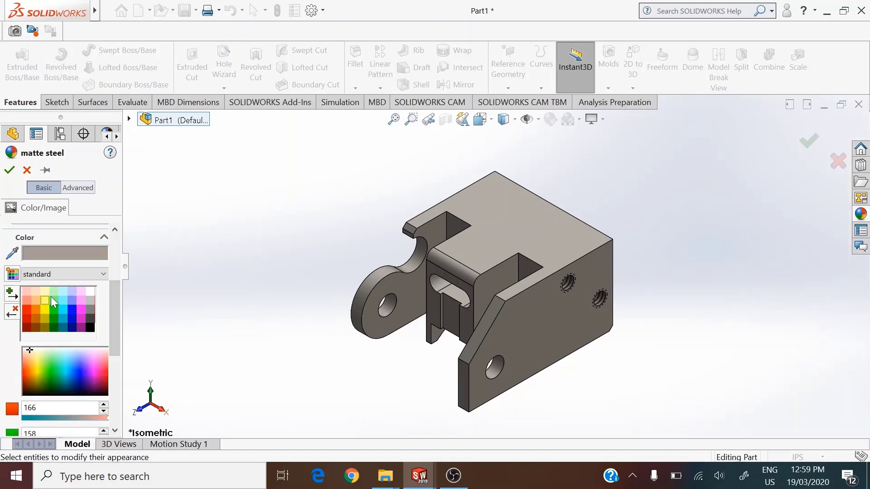
{"action": "left_click", "coordinate": [51, 296]}
{"action": "left_click", "coordinate": [55, 294]}
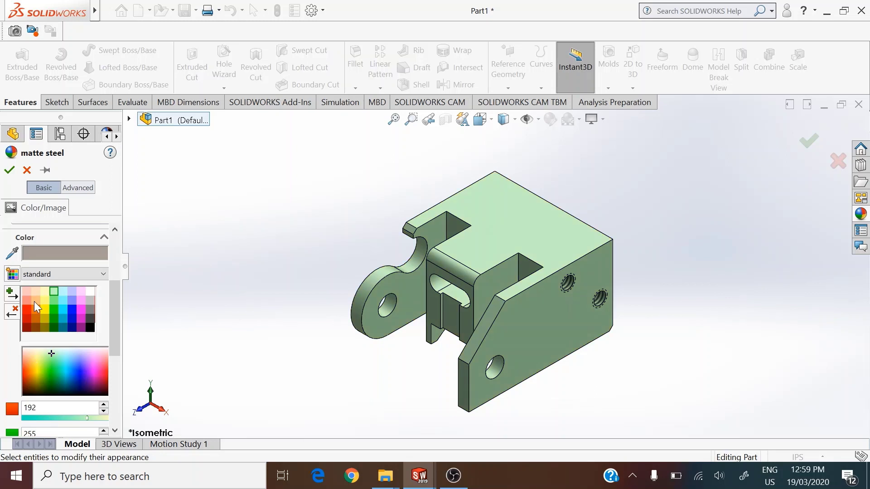
{"action": "left_click", "coordinate": [34, 301]}
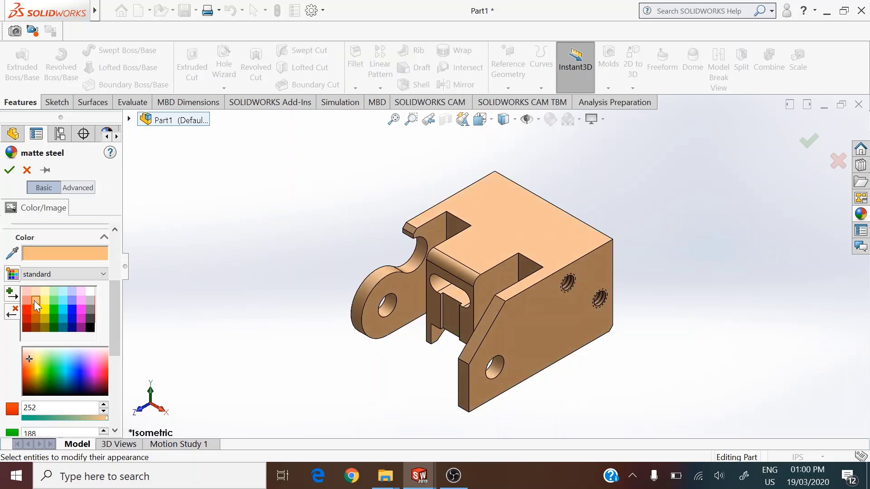
{"action": "left_click", "coordinate": [9, 171]}
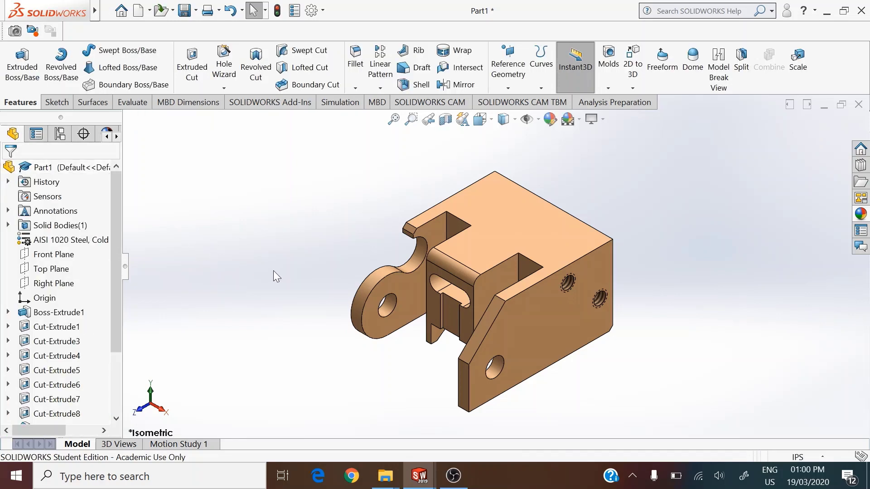
Make the whole part transparent and split the display into two side-by-side views.
{"action": "right_click", "coordinate": [85, 169]}
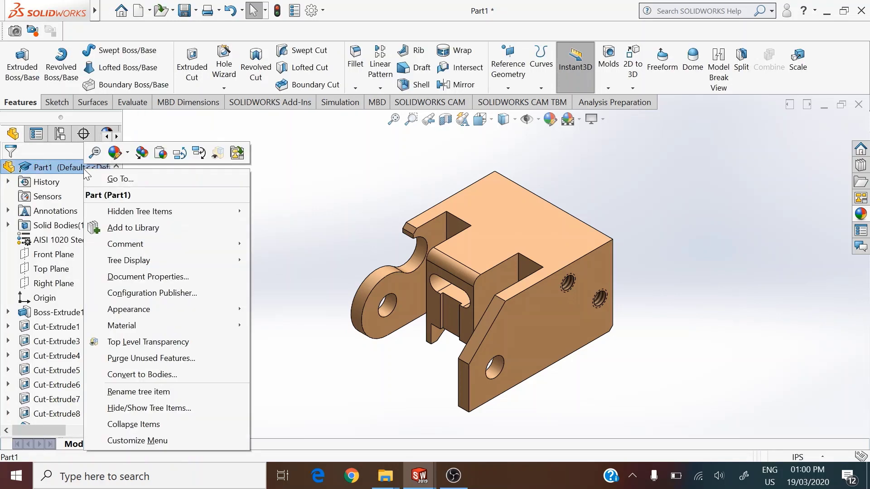
{"action": "left_click", "coordinate": [218, 156]}
{"action": "middle_click_drag", "start_coordinate": [633, 239], "coordinate": [609, 274]}
{"action": "left_click", "coordinate": [488, 120]}
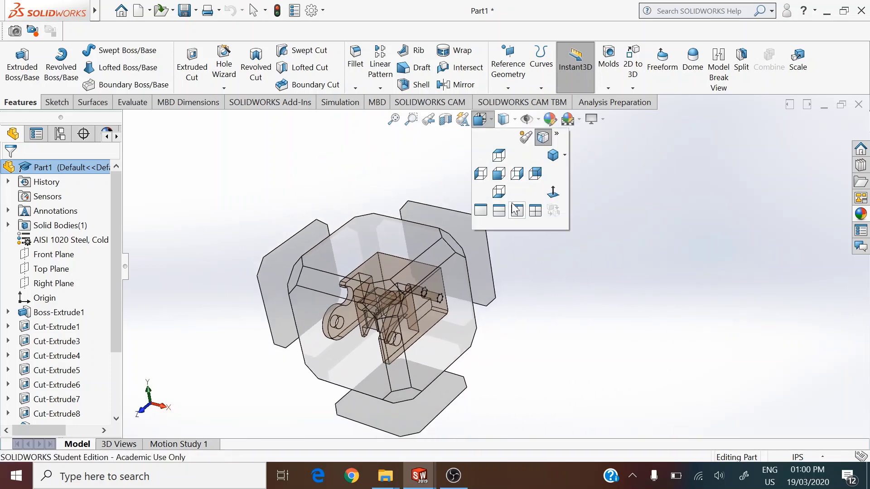
{"action": "left_click", "coordinate": [517, 216]}
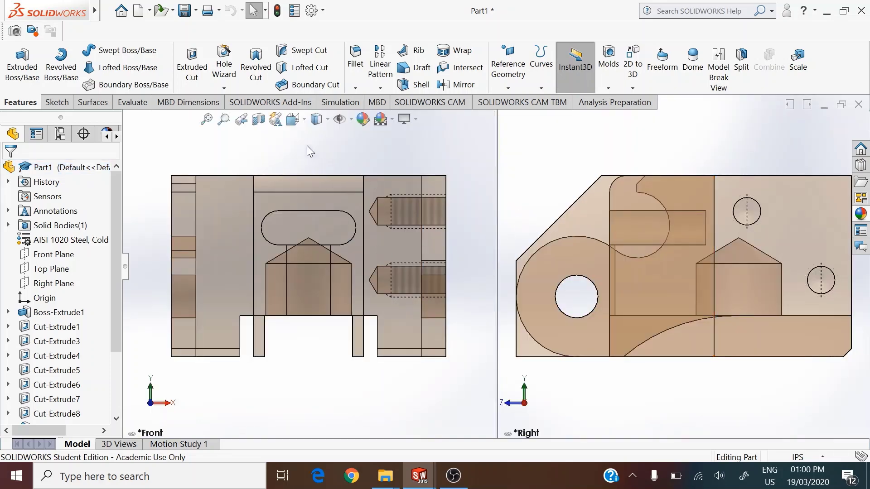
Orient the two views to Front and Right and zoom them to fit.
{"action": "left_click", "coordinate": [294, 118]}
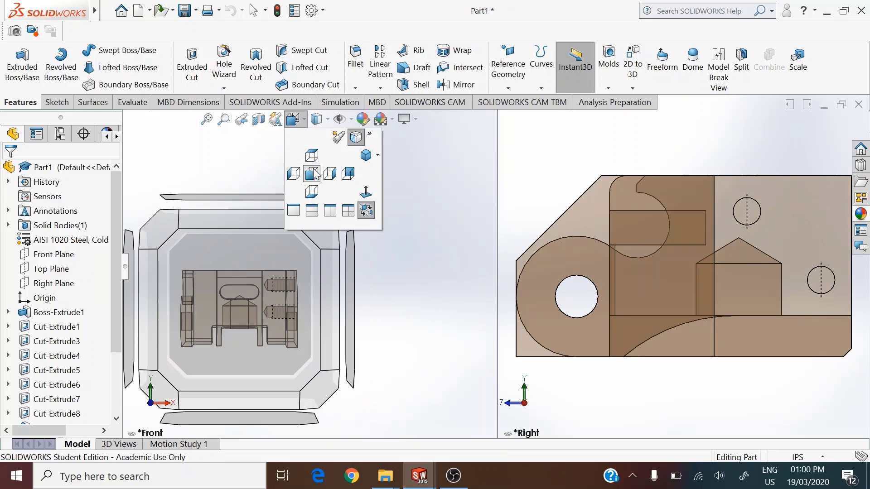
{"action": "left_click", "coordinate": [311, 166]}
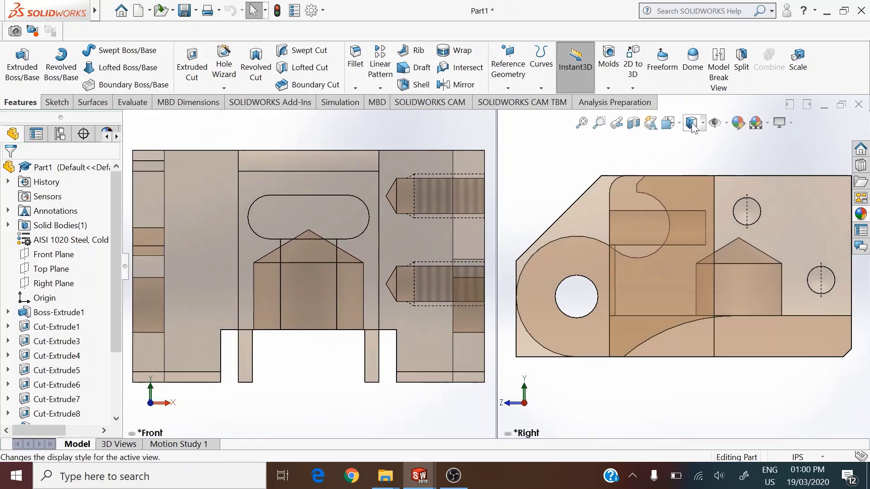
{"action": "left_click", "coordinate": [667, 123]}
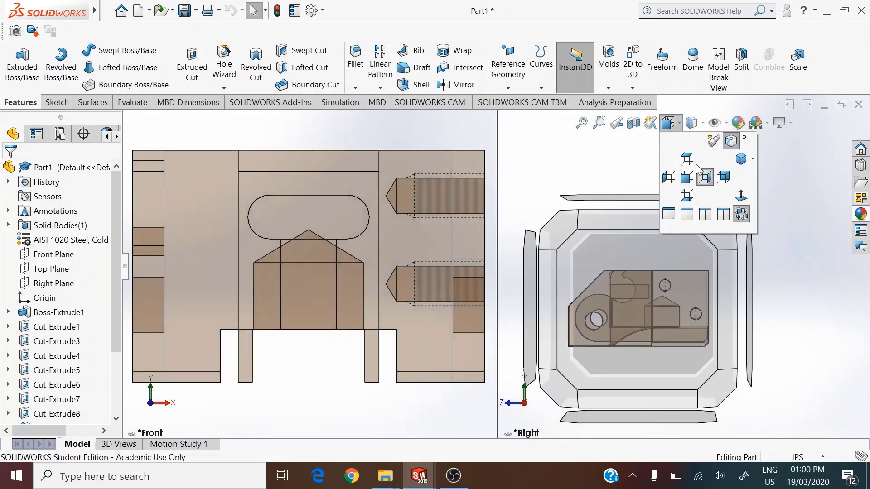
{"action": "left_click", "coordinate": [703, 176]}
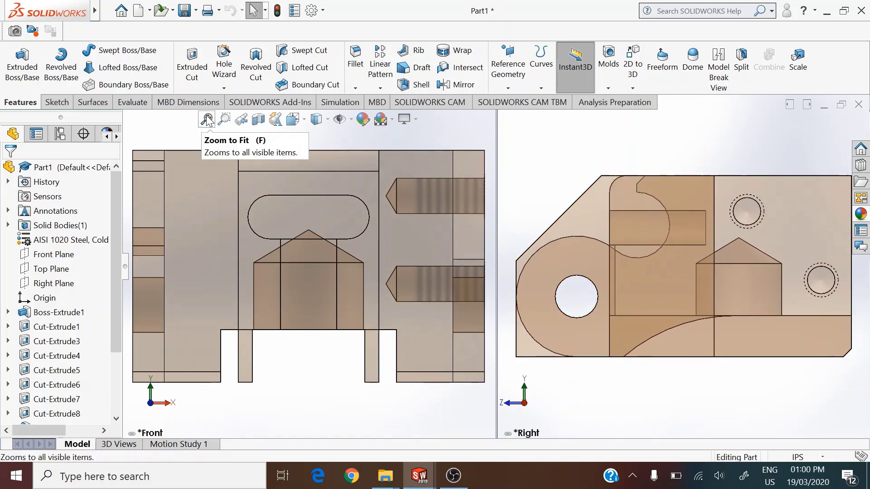
{"action": "left_click", "coordinate": [207, 120]}
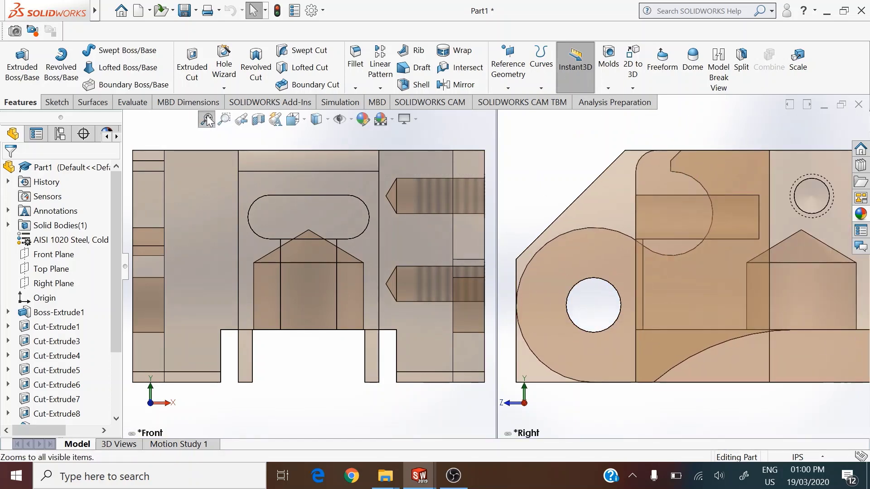
{"action": "left_click", "coordinate": [583, 123]}
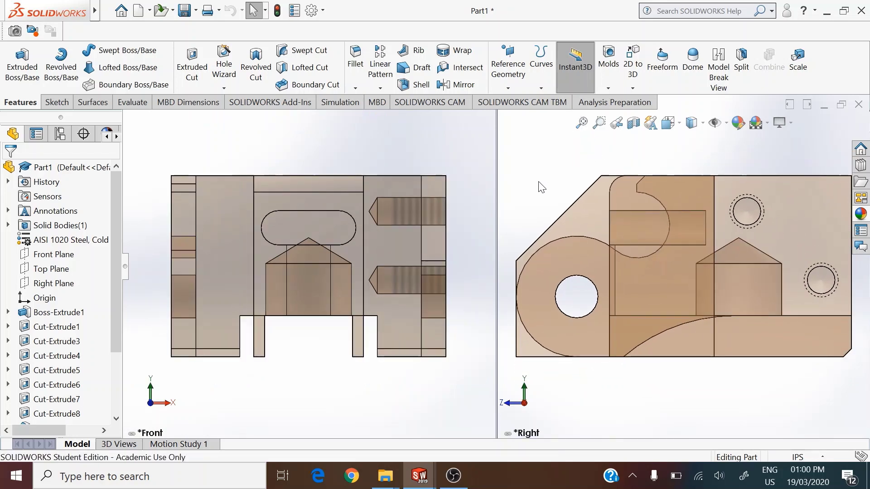
Set the display style of both the Right and Front views to Hidden Lines Visible.
{"action": "left_click", "coordinate": [702, 124]}
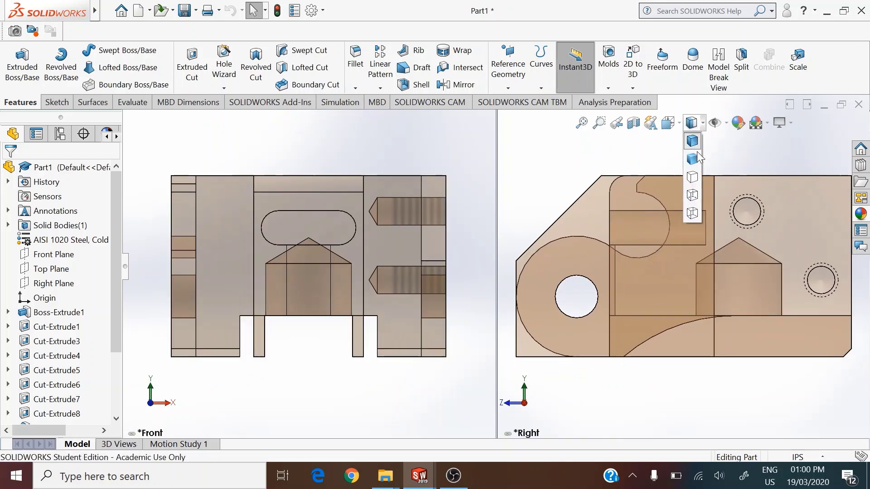
{"action": "left_click", "coordinate": [692, 196]}
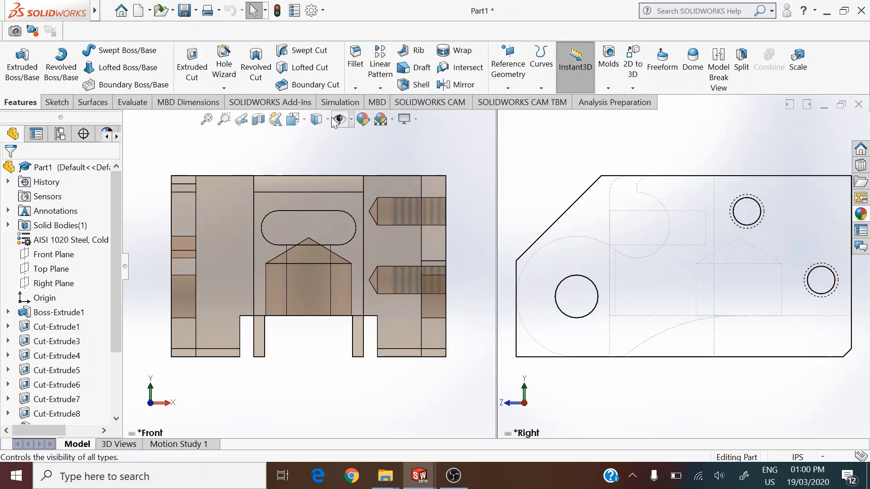
{"action": "left_click", "coordinate": [318, 119]}
{"action": "left_click", "coordinate": [317, 192]}
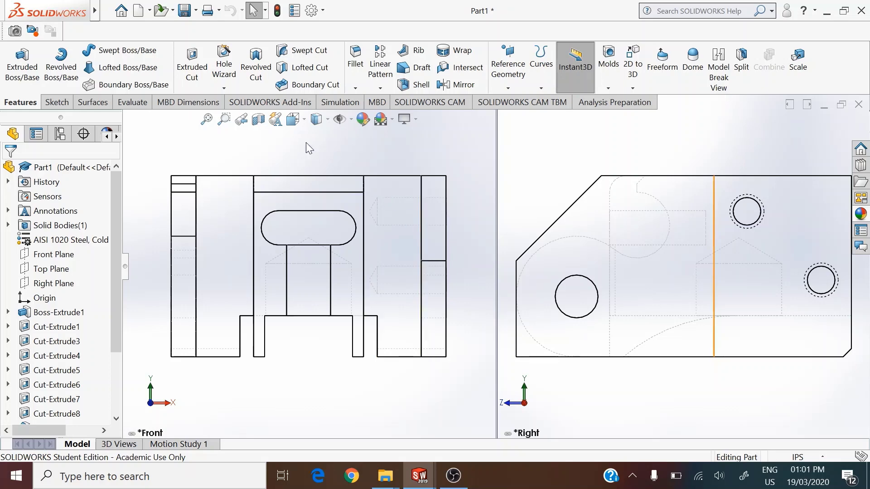
Return to a single view and show the transparent part in isometric orientation.
{"action": "left_click", "coordinate": [303, 125]}
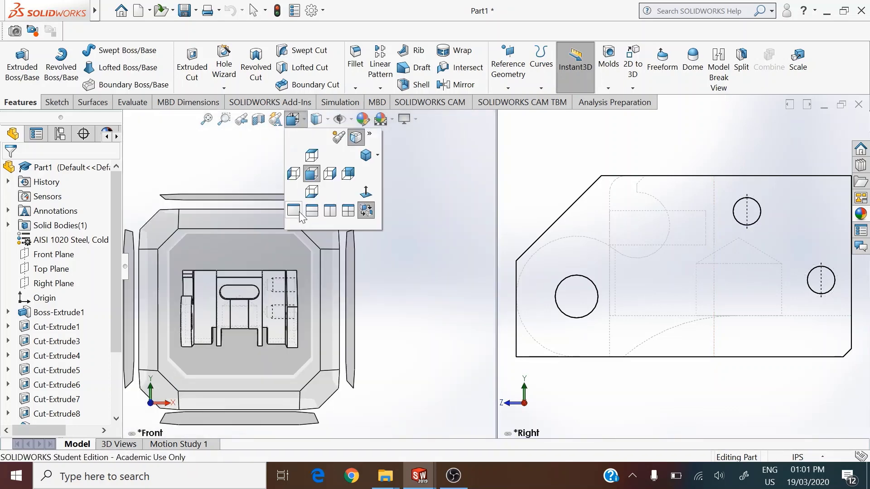
{"action": "left_click", "coordinate": [298, 212]}
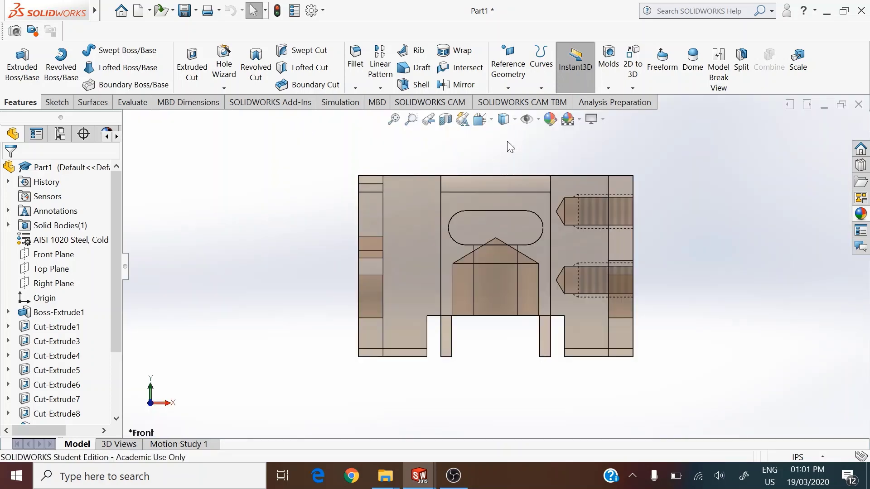
{"action": "left_click", "coordinate": [487, 123]}
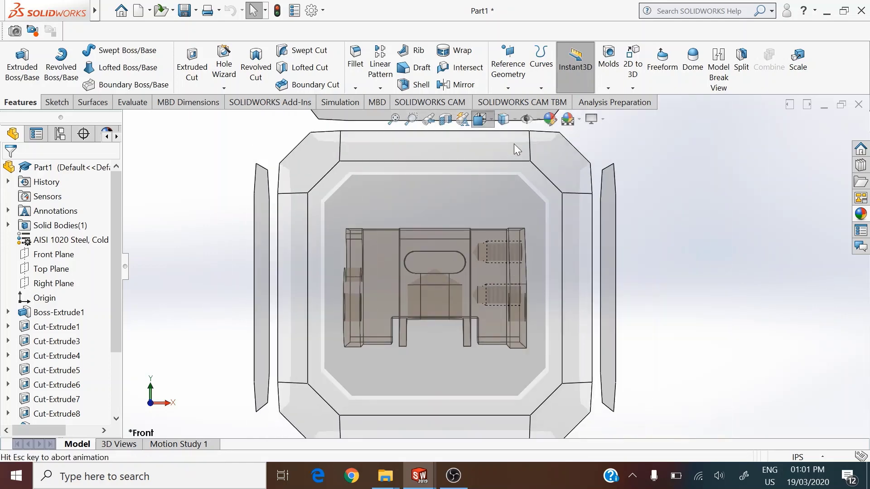
{"action": "left_click", "coordinate": [553, 155]}
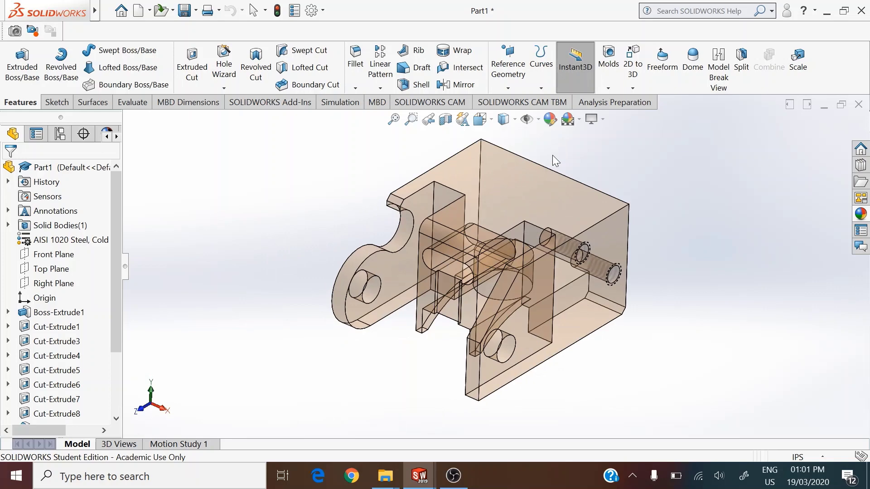
Turn off the top level transparency of the part.
{"action": "right_click", "coordinate": [75, 168]}
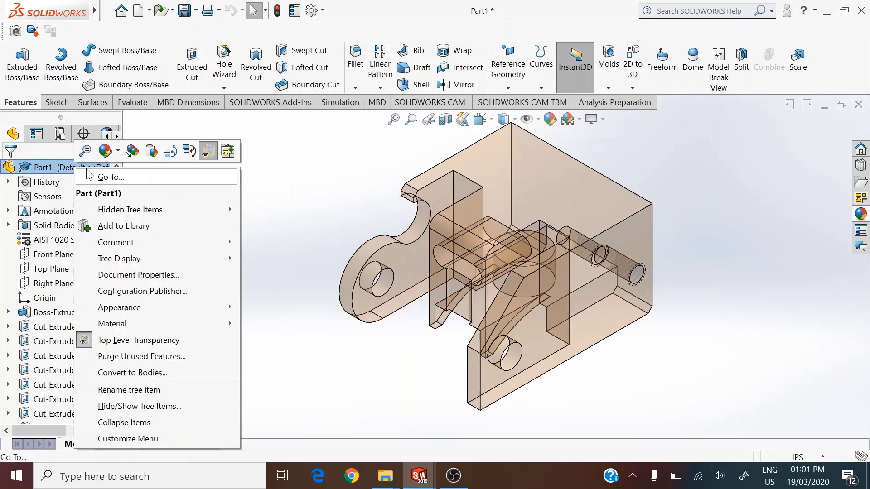
{"action": "left_click", "coordinate": [207, 151]}
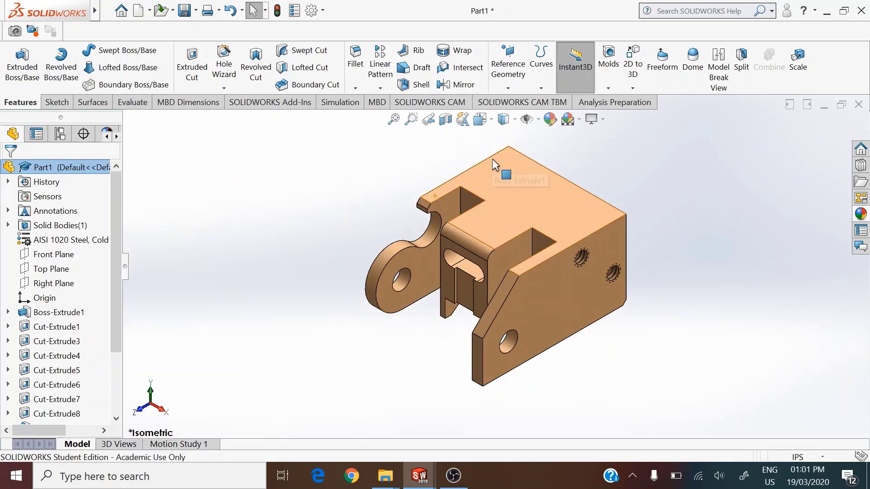
{"action": "scroll", "coordinate": [552, 197], "scroll_direction": "down", "scroll_amount": 2}
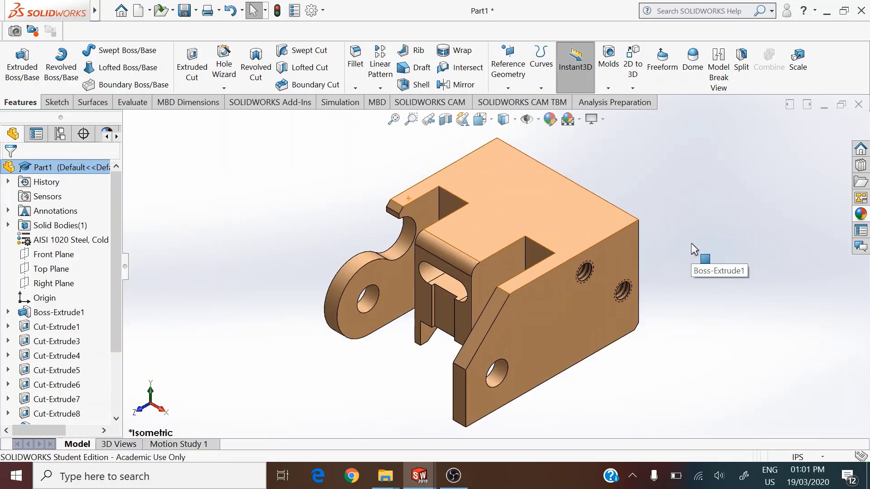